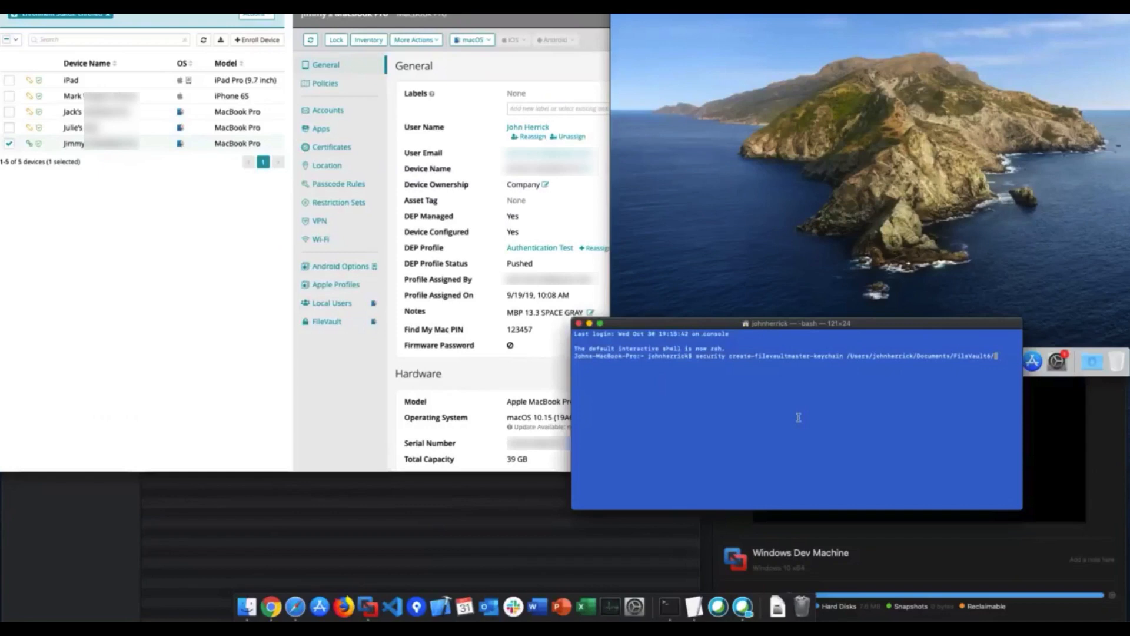
# Run security create-filevaultmaster-keychain to create FileVaultMaster.keychain in Documents/FileVault6, entering and confirming the new keychain password
pyautogui.press('Return')
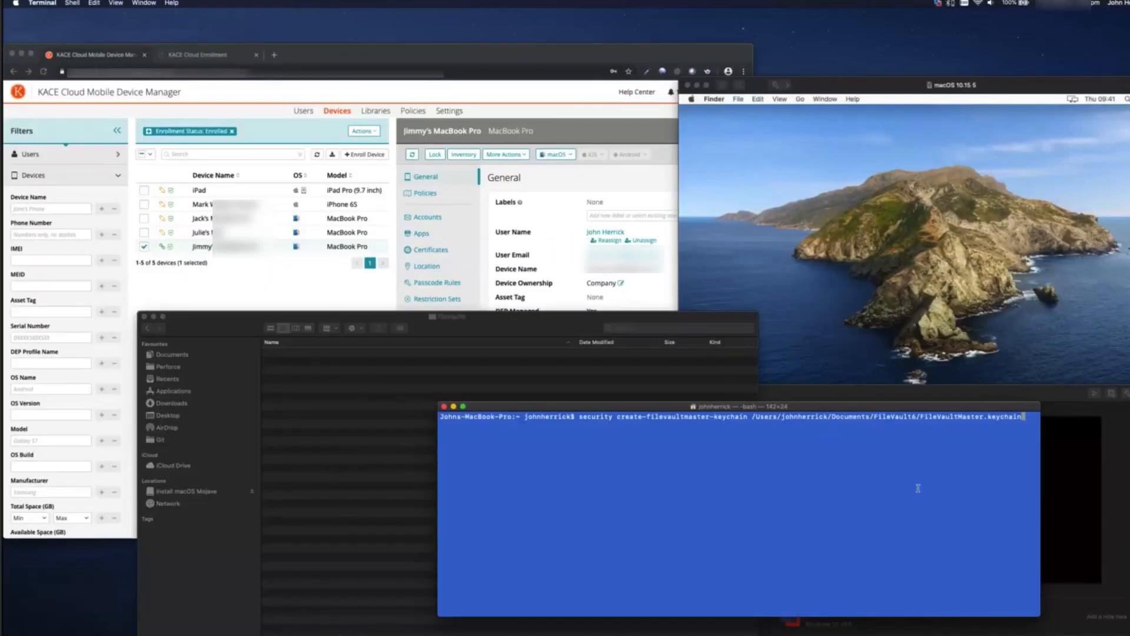
pyautogui.press('Return')
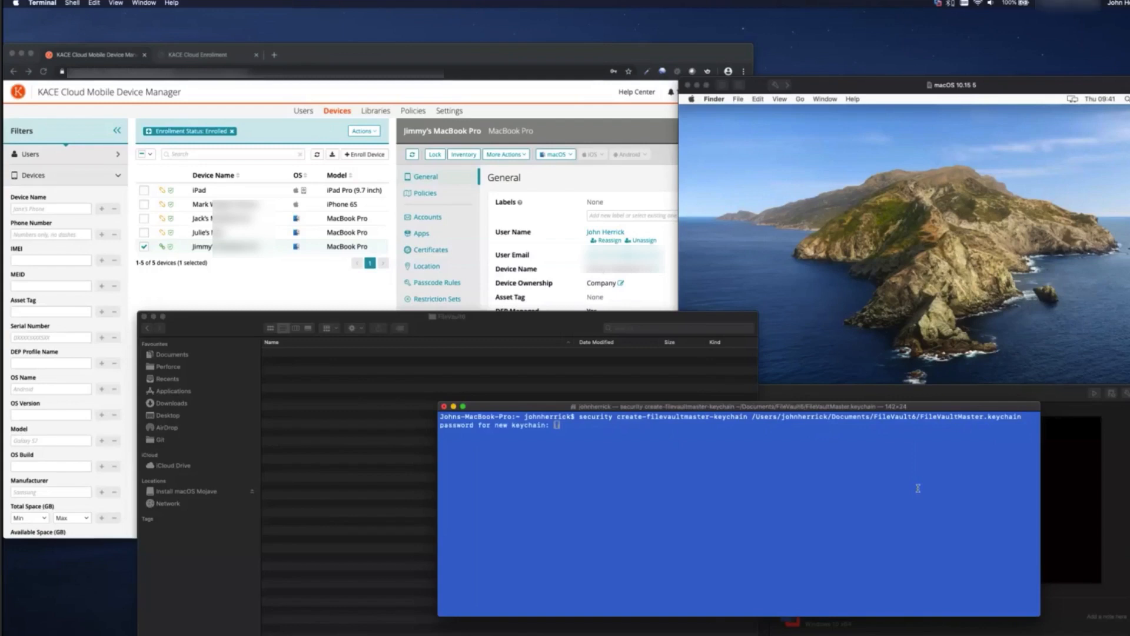
pyautogui.press('Return')
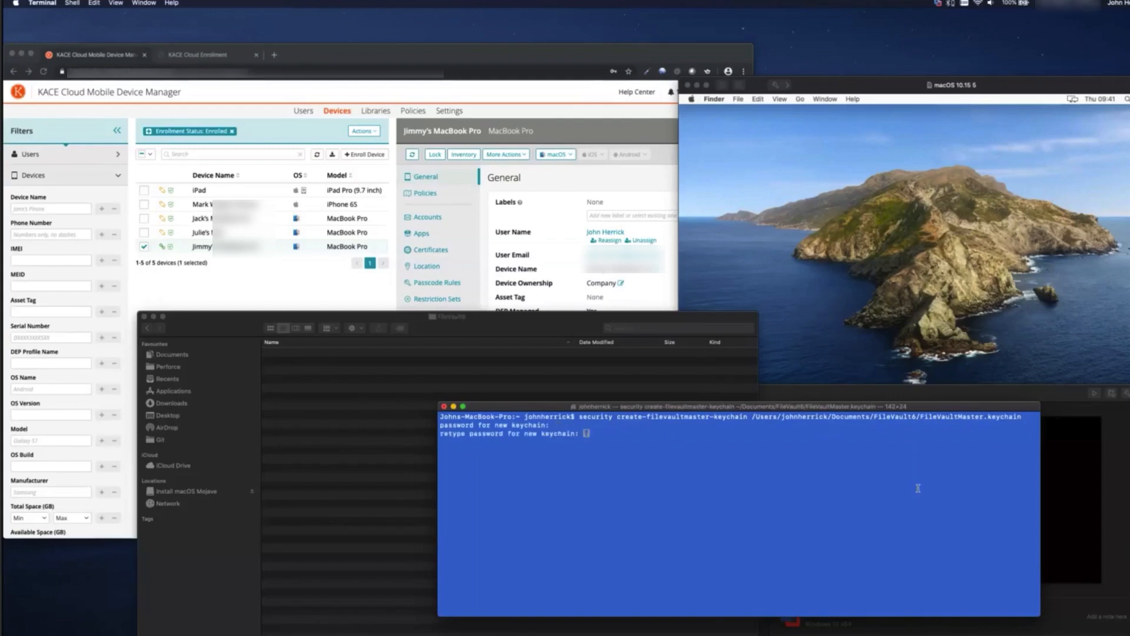
pyautogui.press('Return')
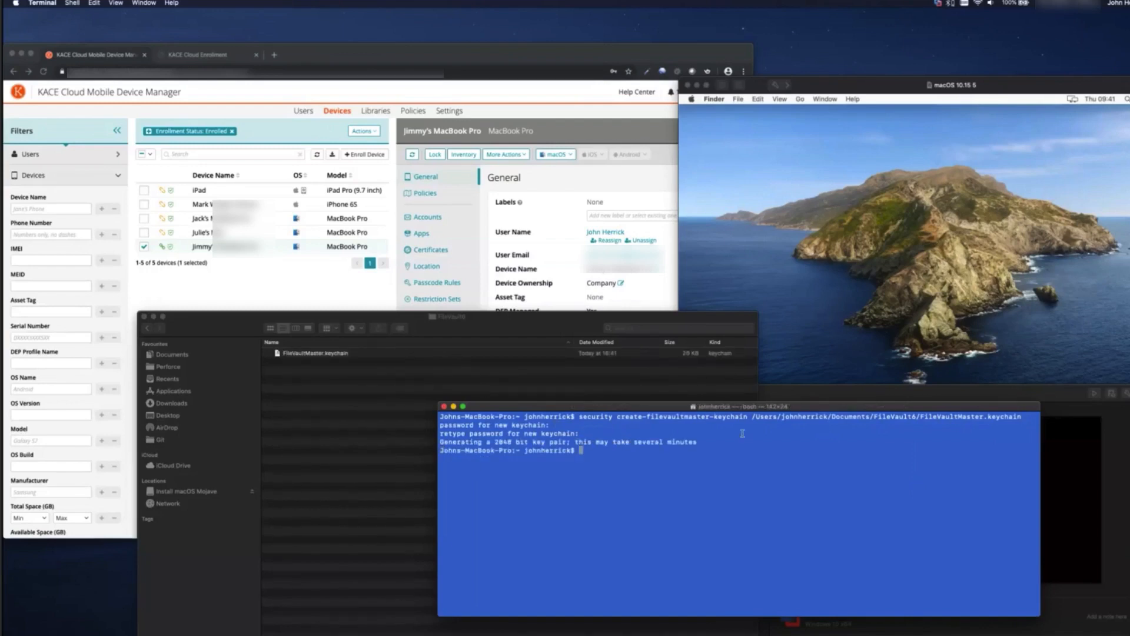
# Create a folder named Master alongside the keychain file in the FileVault6 folder
pyautogui.click(400, 383)
pyautogui.click(326, 355)
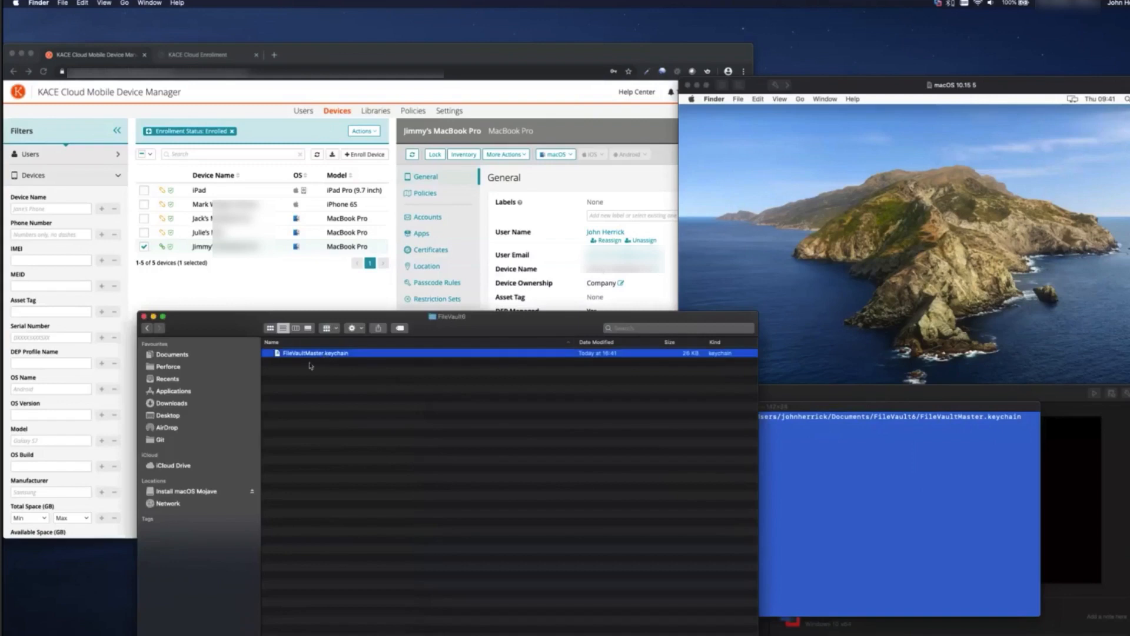
pyautogui.click(356, 328)
pyautogui.click(377, 338)
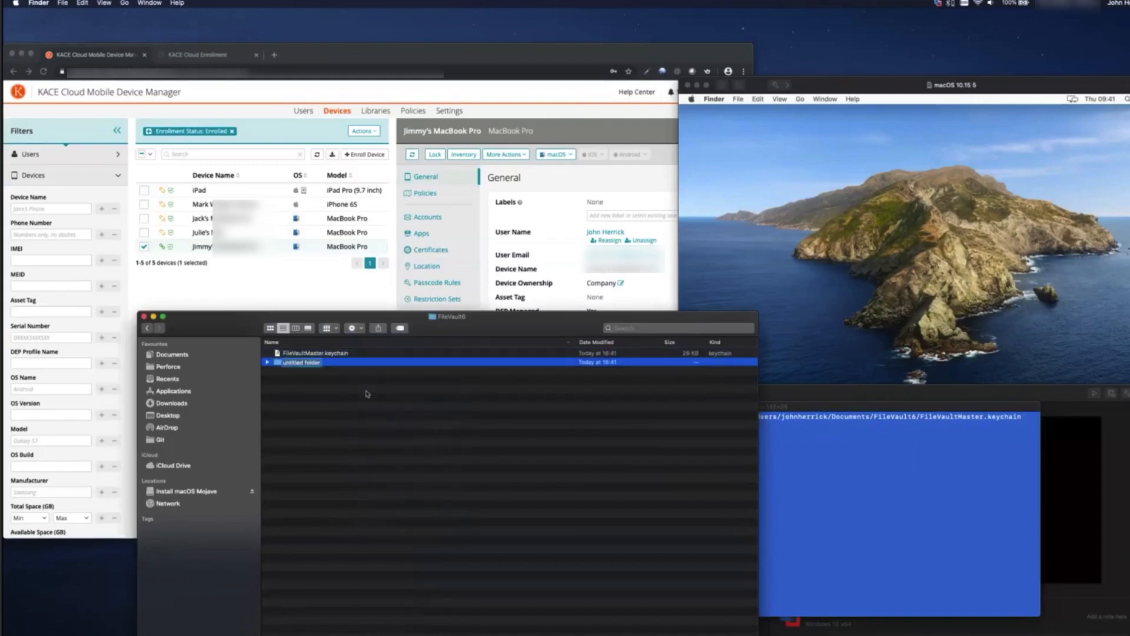
pyautogui.write('MAster')
pyautogui.press('Left')
pyautogui.press('Left')
pyautogui.press('Left')
pyautogui.press('Left')
pyautogui.press('BackSpace')
pyautogui.write('a')
pyautogui.press('Return')
# Copy FileVaultMaster.keychain into the Master folder and return to the FileVault6 folder
pyautogui.click(311, 354)
pyautogui.rightClick(310, 353)
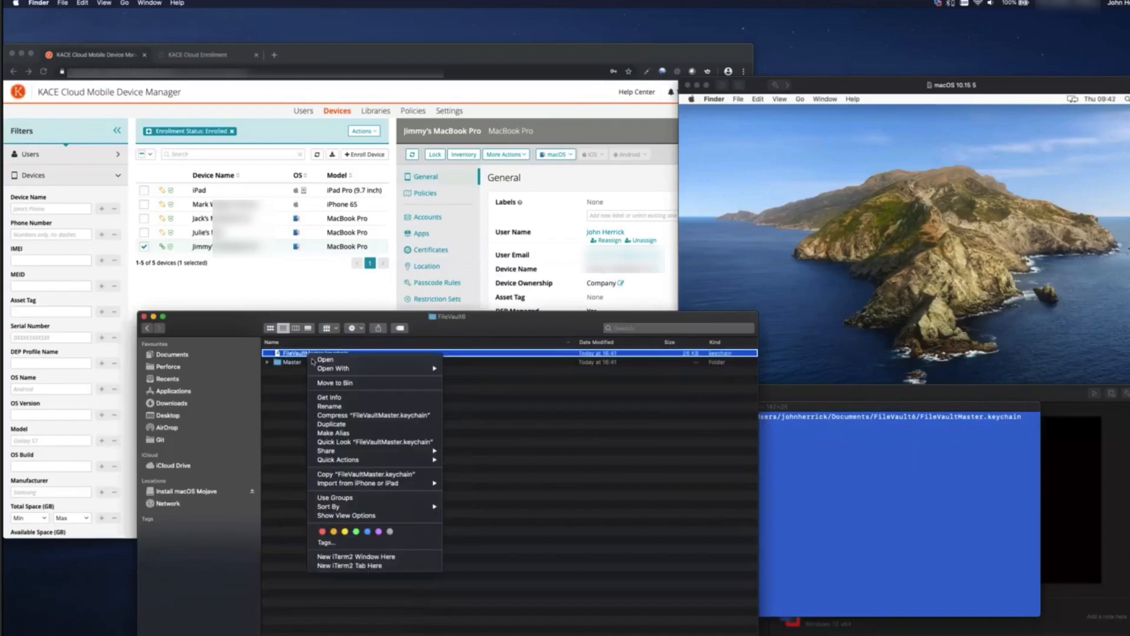
pyautogui.click(352, 474)
pyautogui.doubleClick(292, 362)
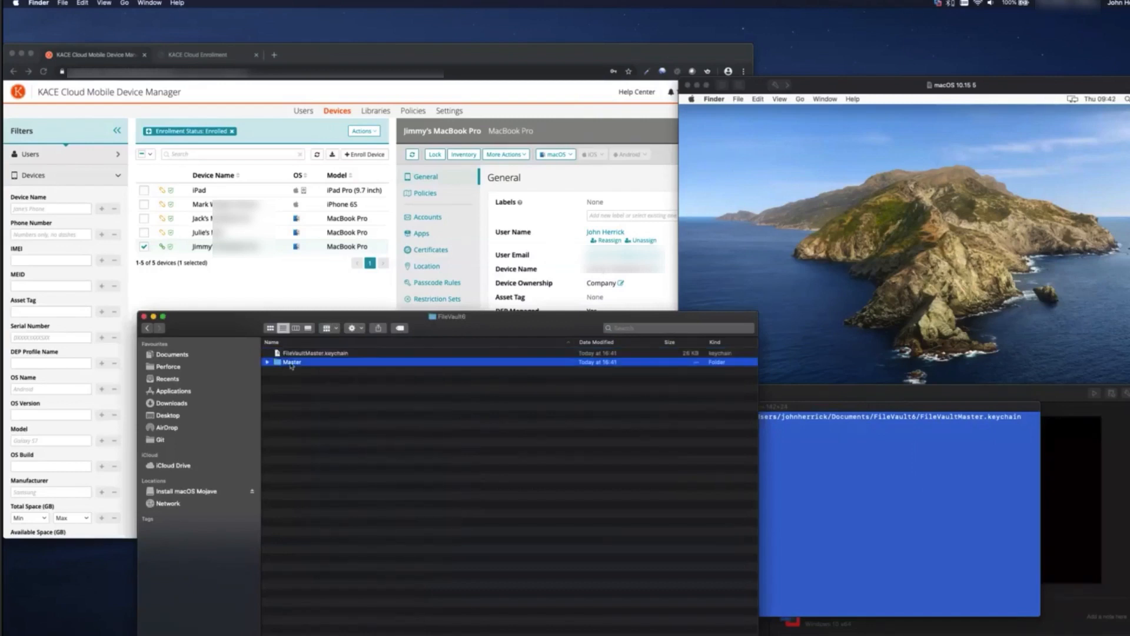
pyautogui.rightClick(302, 376)
pyautogui.click(321, 393)
pyautogui.keyDown('super'); pyautogui.click(442, 321); pyautogui.keyUp('super')
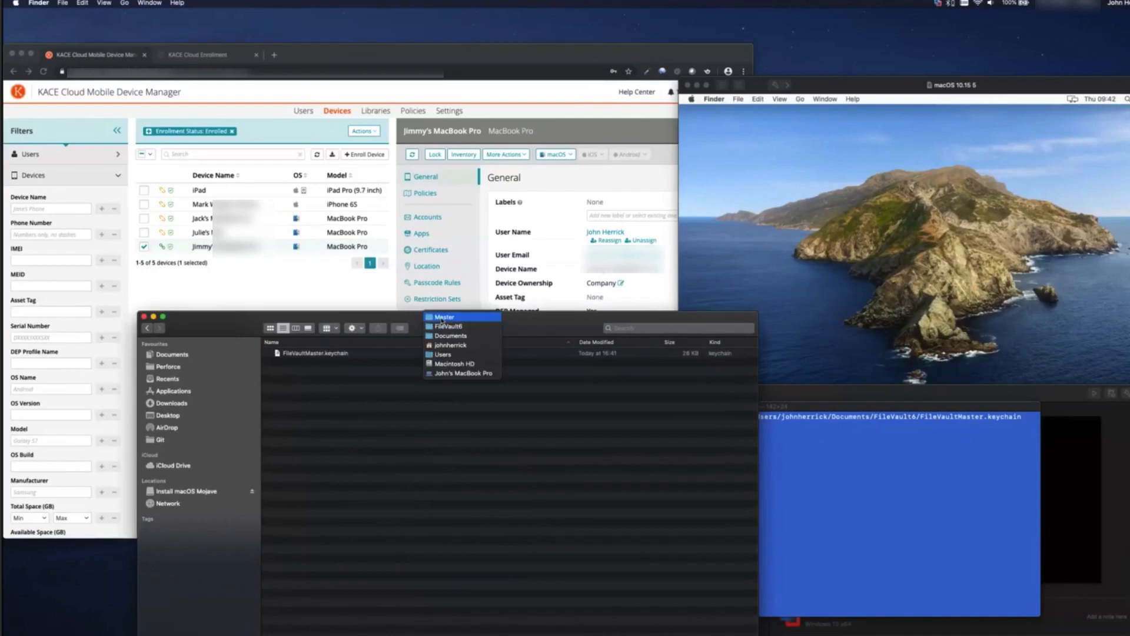
pyautogui.click(453, 331)
# Open the original FileVaultMaster.keychain from the FileVault6 folder in Keychain Access
pyautogui.click(314, 356)
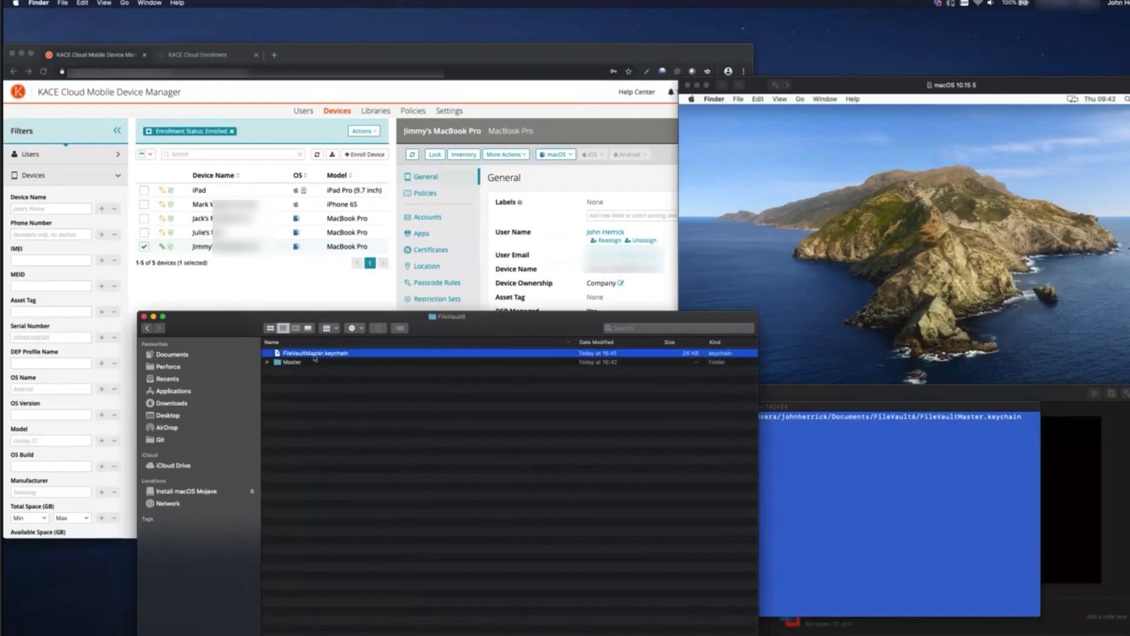
pyautogui.press('super+BackSpace')
pyautogui.rightClick(308, 383)
pyautogui.click(352, 417)
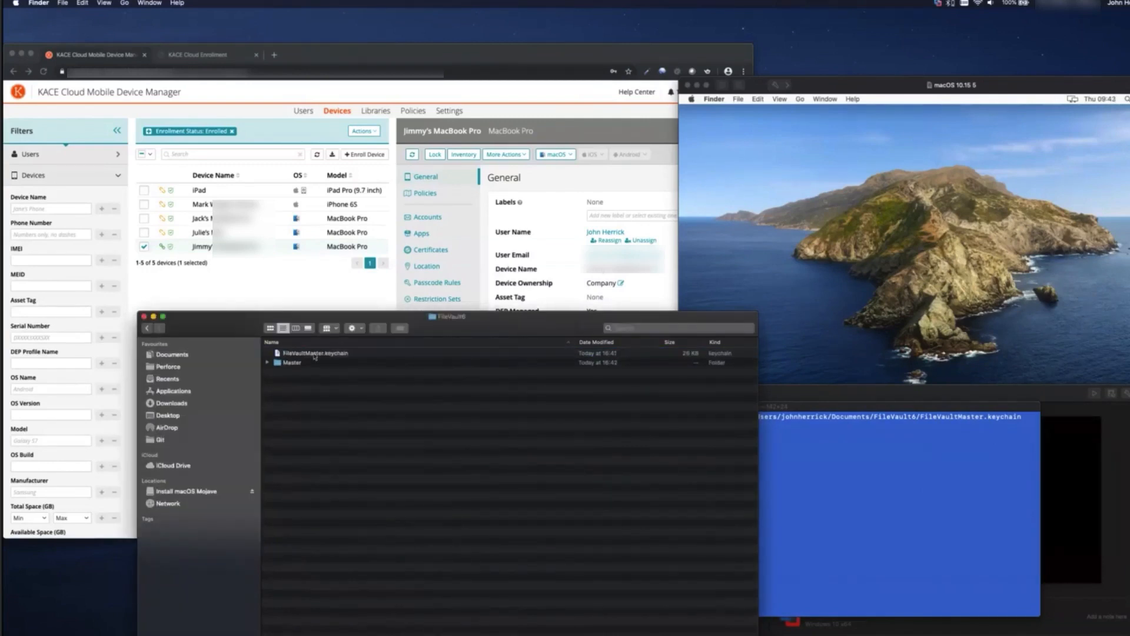
pyautogui.doubleClick(315, 355)
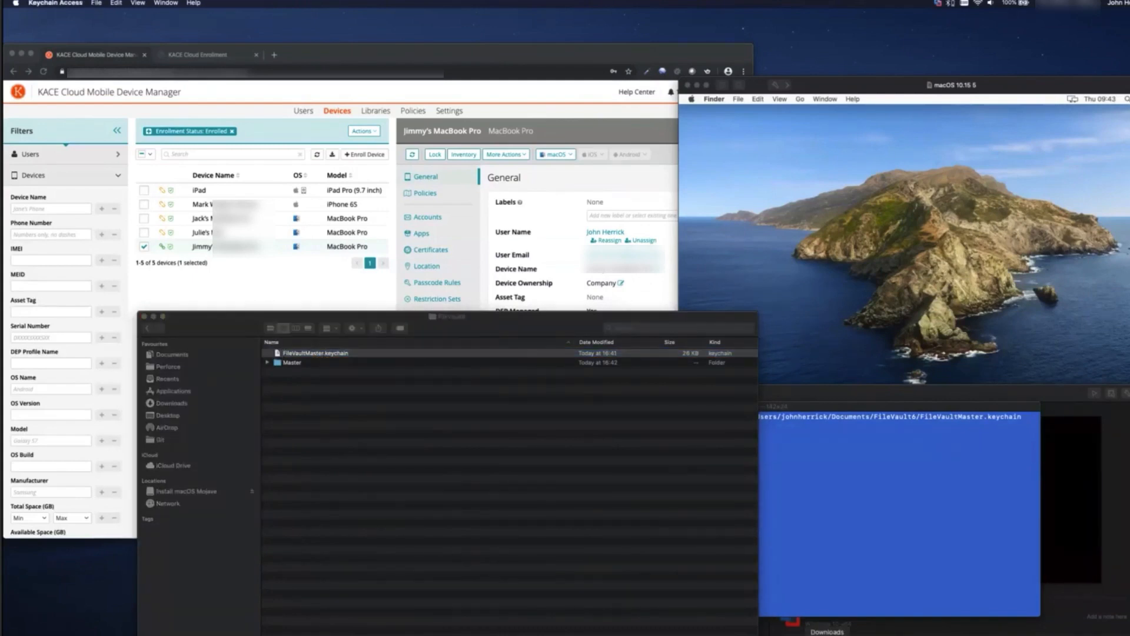
pyautogui.click(796, 635)
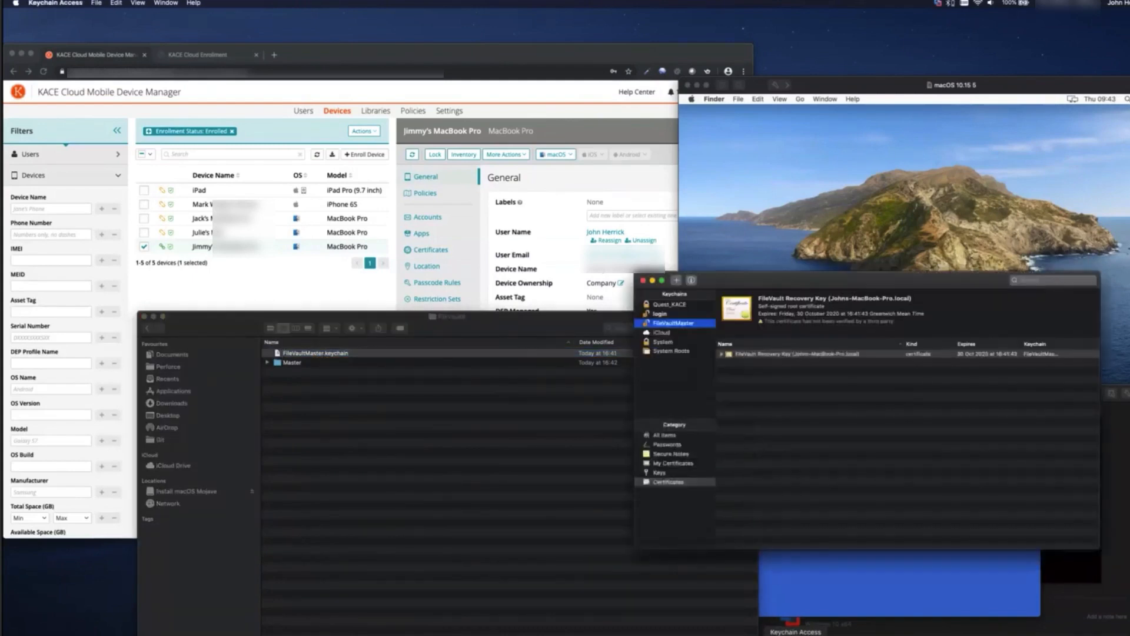
# Delete the FileVault Master Password Key private key stored under the FileVault Recovery Key certificate
pyautogui.click(722, 354)
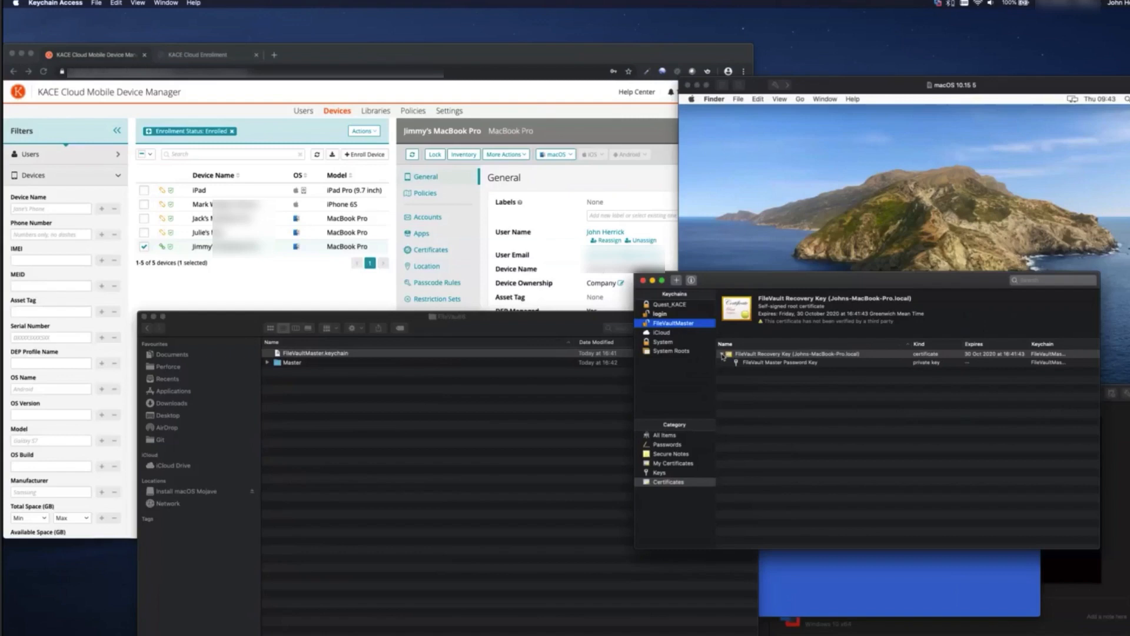
pyautogui.click(766, 362)
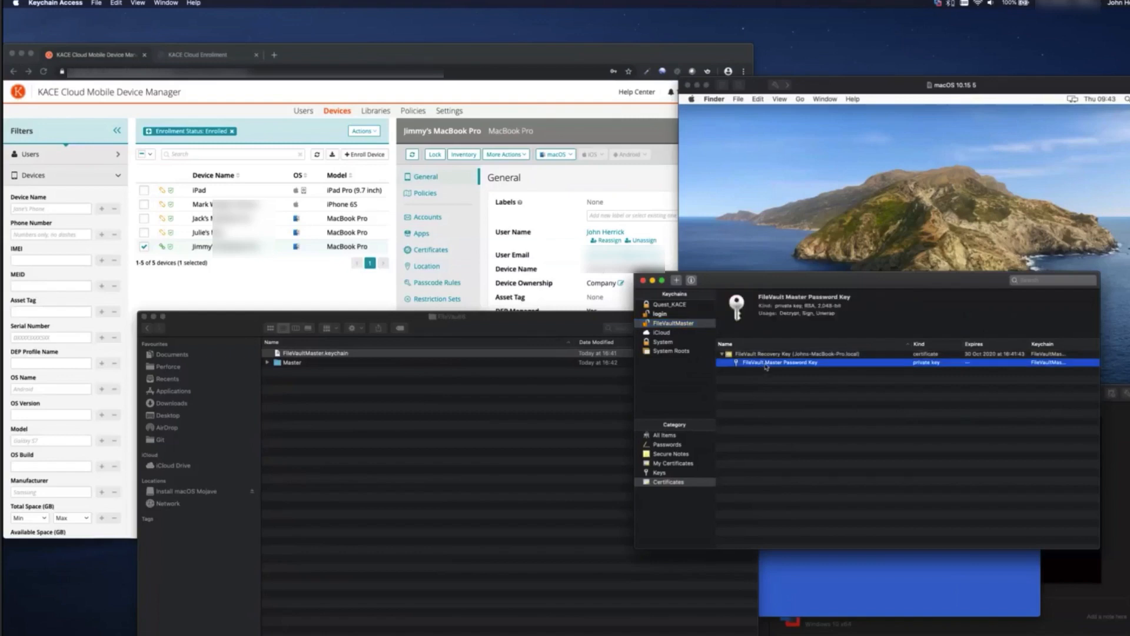
pyautogui.rightClick(767, 365)
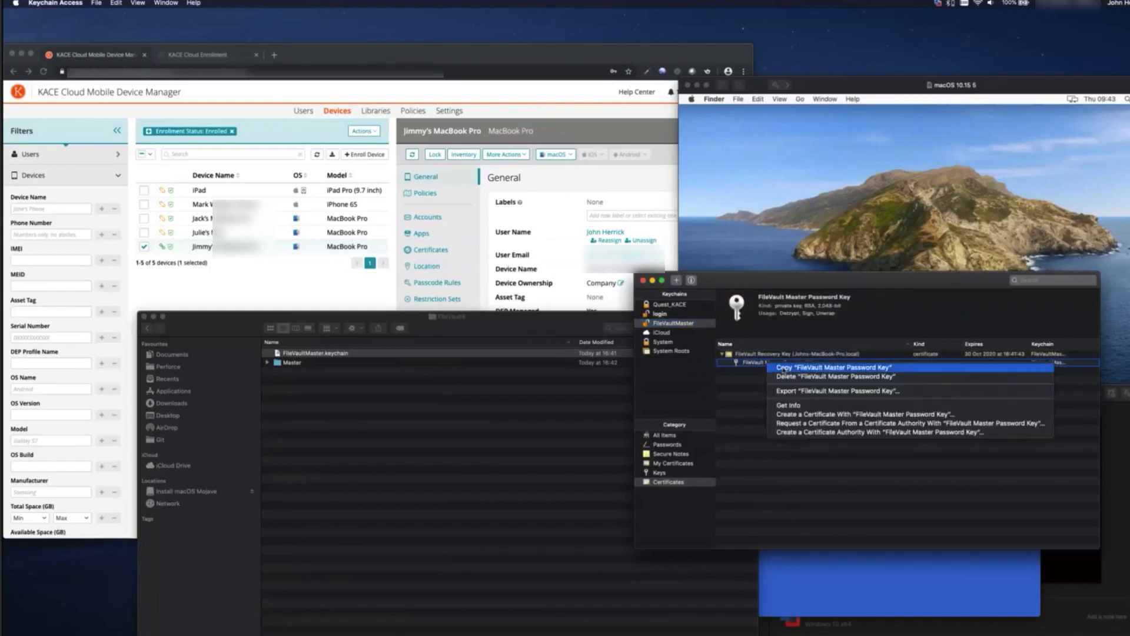
pyautogui.click(787, 375)
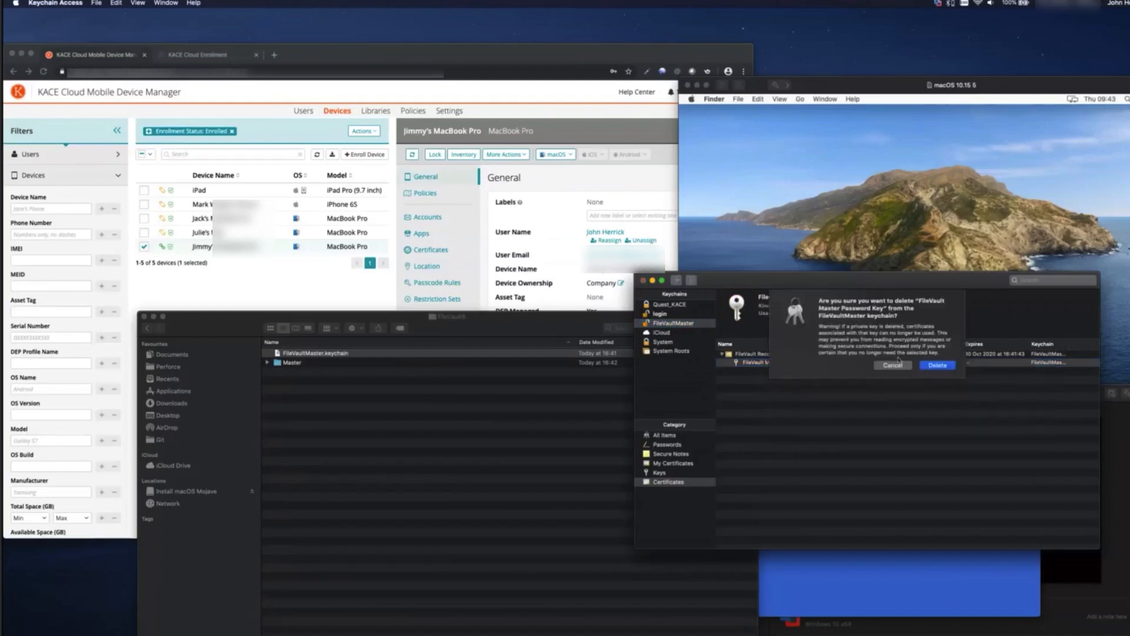
pyautogui.click(938, 365)
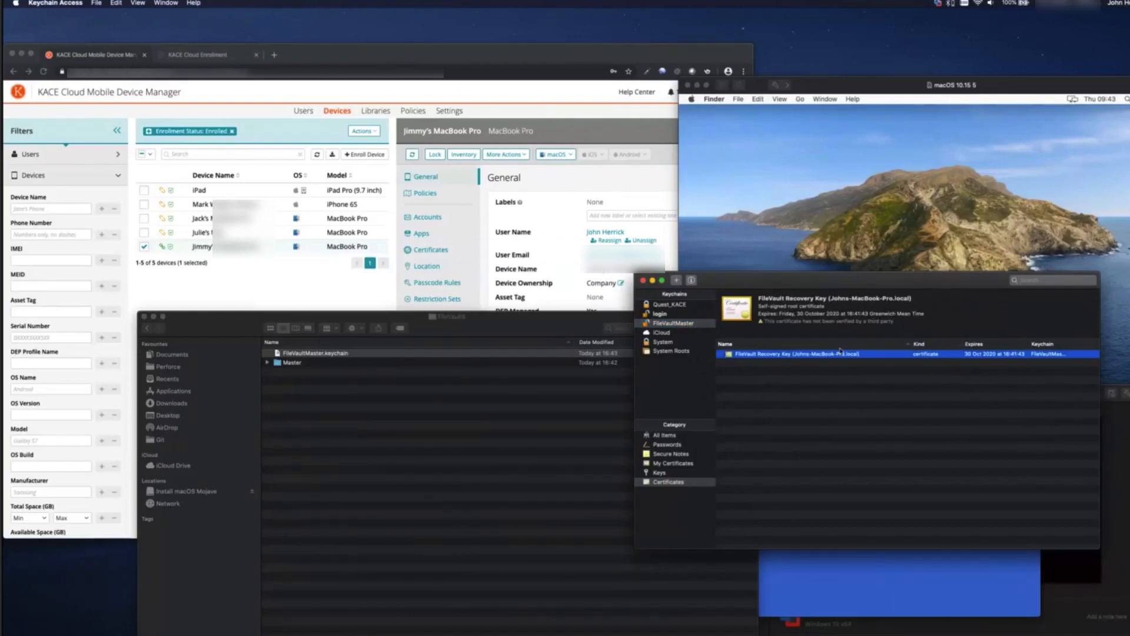
# Export the FileVault Recovery Key certificate in Certificate (.cer) format to the Documents/FileVault6 folder
pyautogui.rightClick(775, 356)
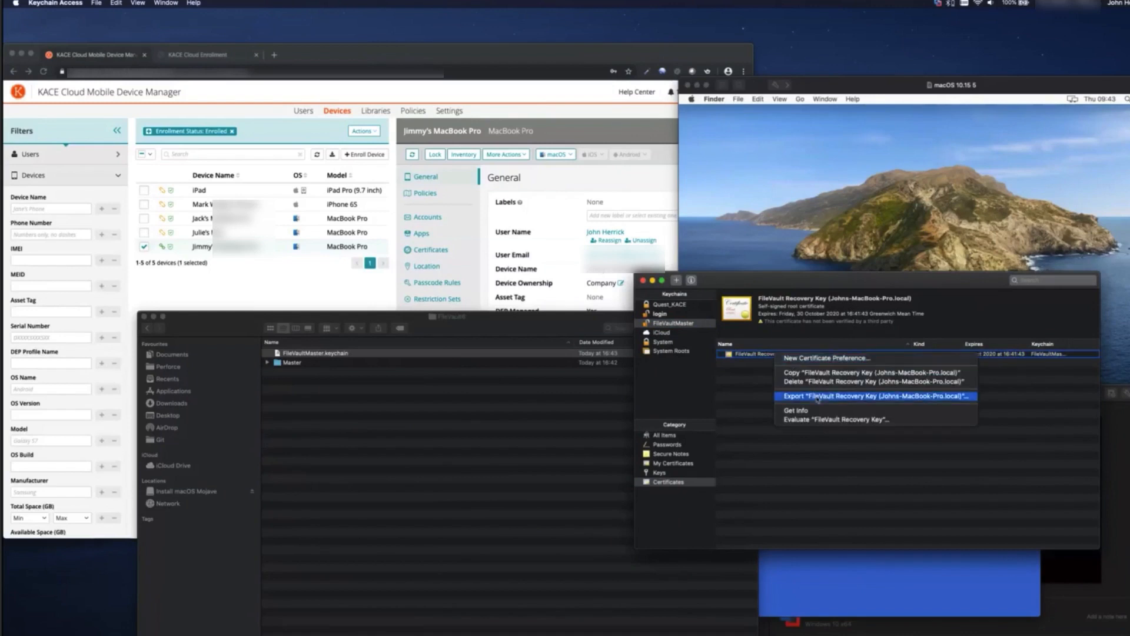
pyautogui.click(818, 397)
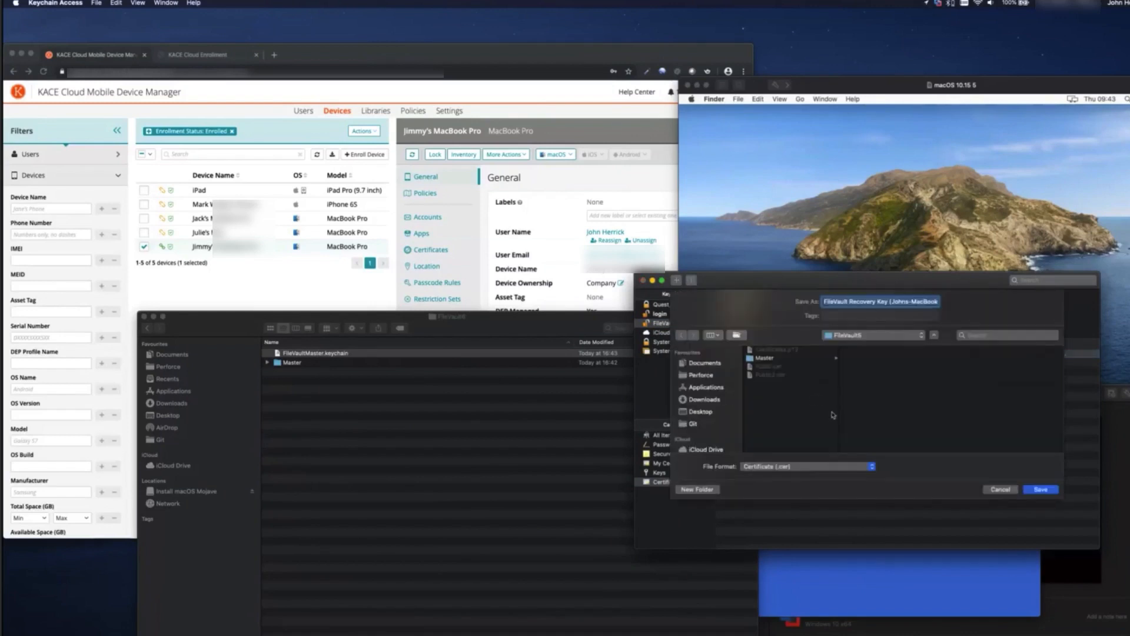
pyautogui.click(841, 467)
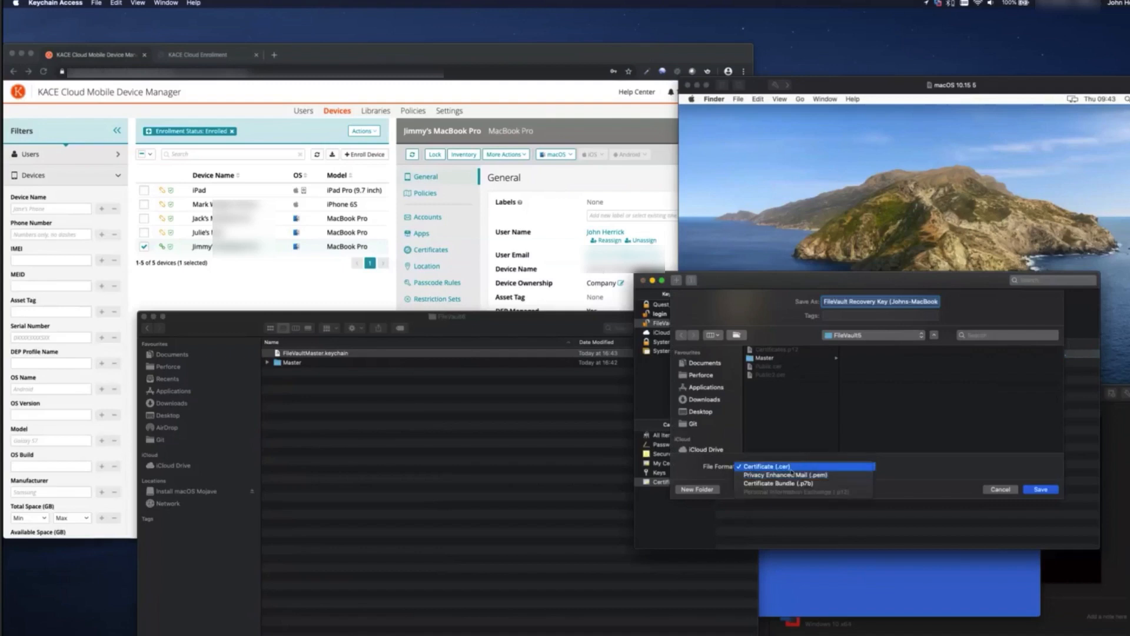
pyautogui.click(799, 469)
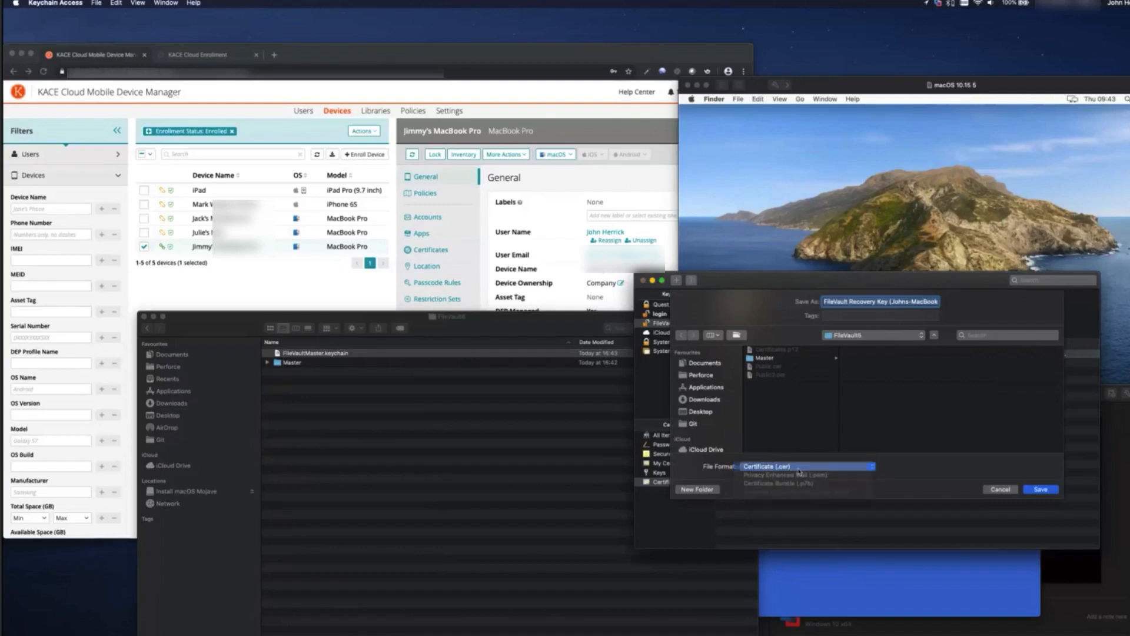
pyautogui.click(884, 336)
pyautogui.click(816, 401)
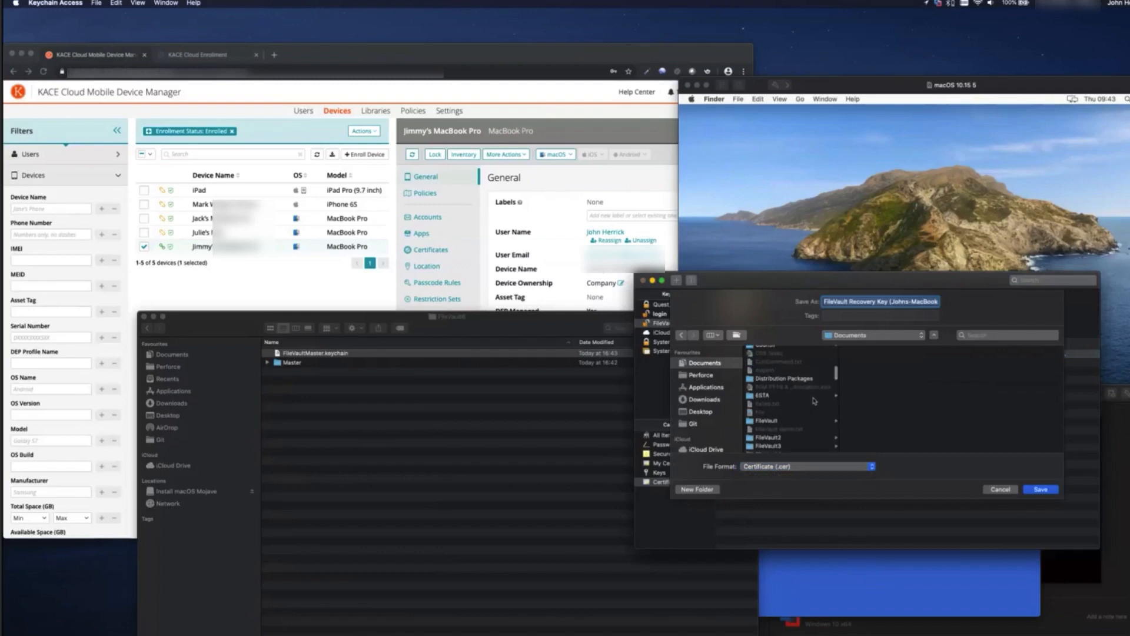
pyautogui.scroll(-3, 814, 400)
pyautogui.click(811, 396)
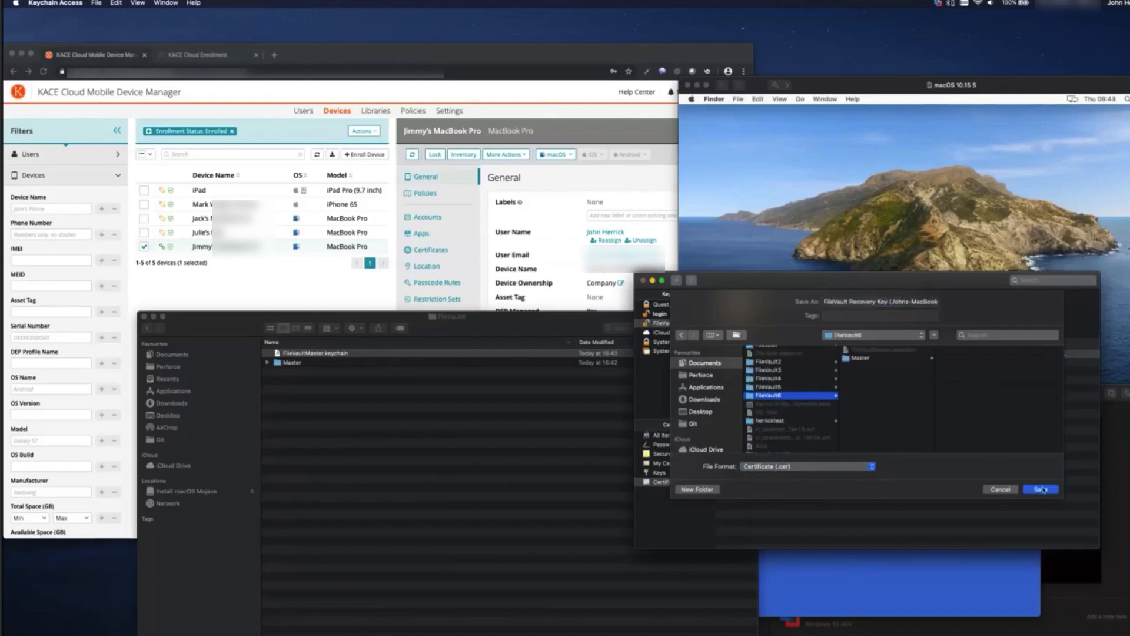
pyautogui.click(1042, 489)
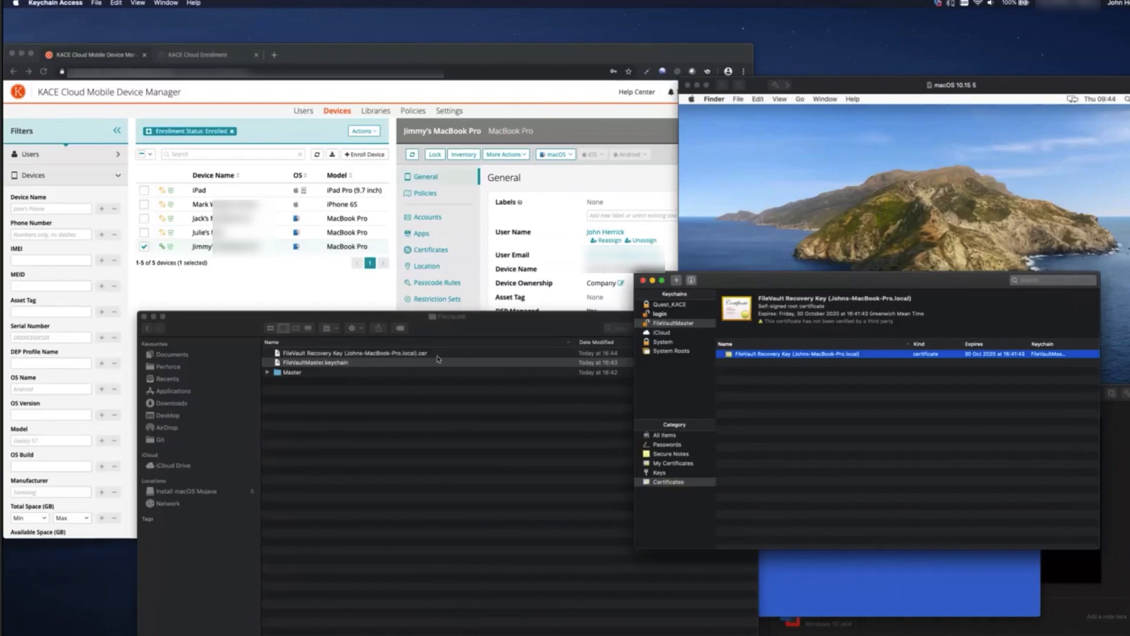
pyautogui.click(438, 361)
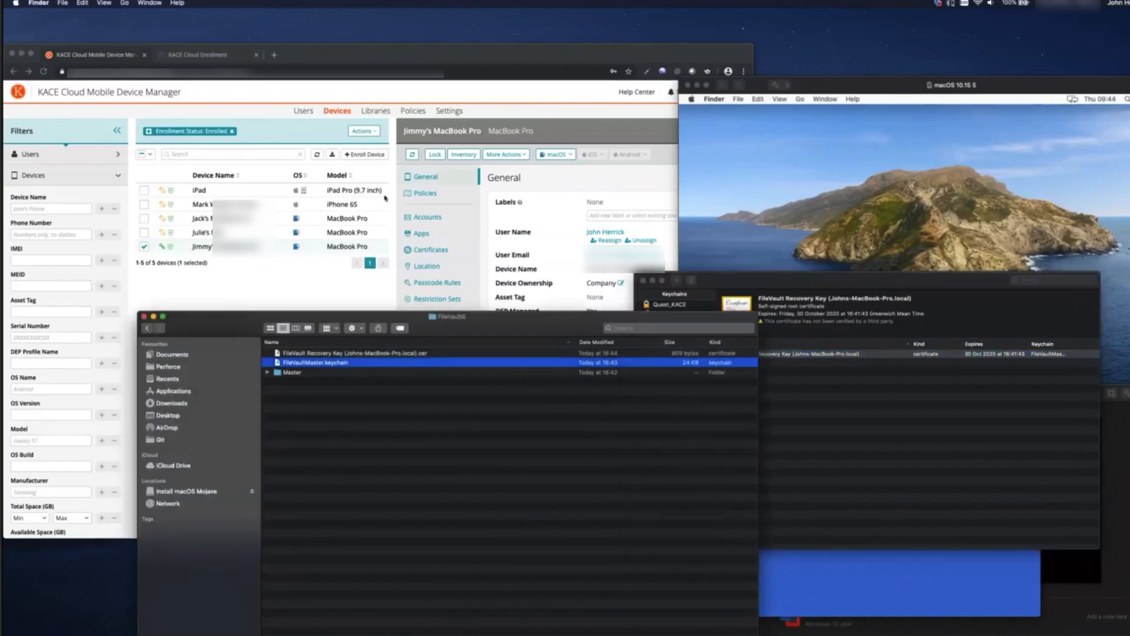
# Switch to KACE Cloud Mobile Device Manager and start a new library certificate using the FileVault Recovery Key .cer file from Documents/FileVault6
pyautogui.click(348, 111)
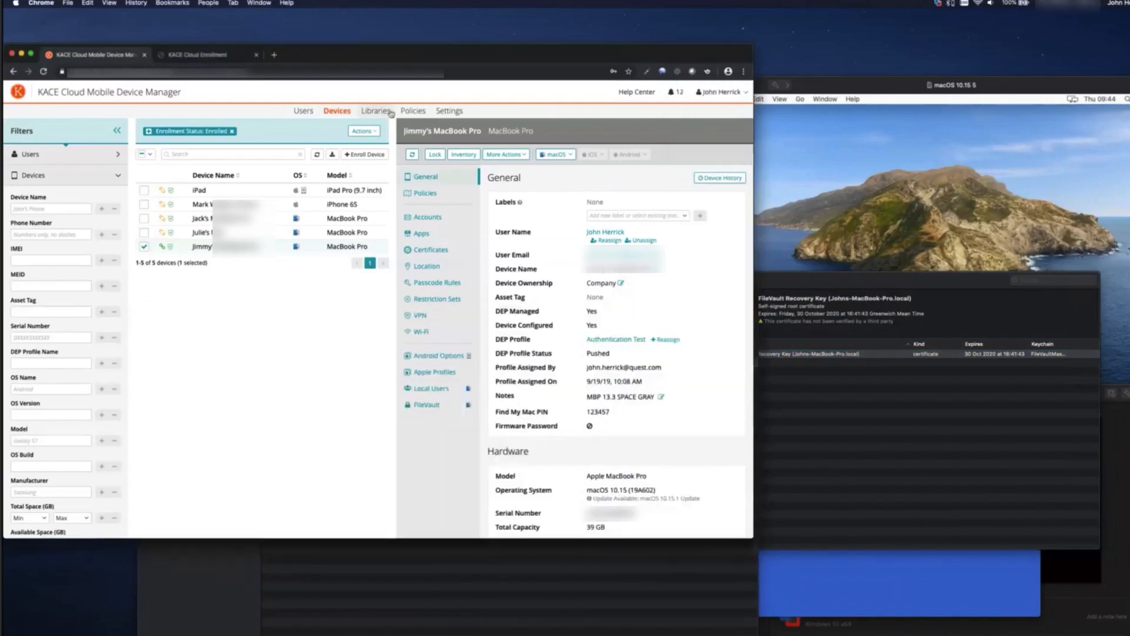
pyautogui.click(380, 111)
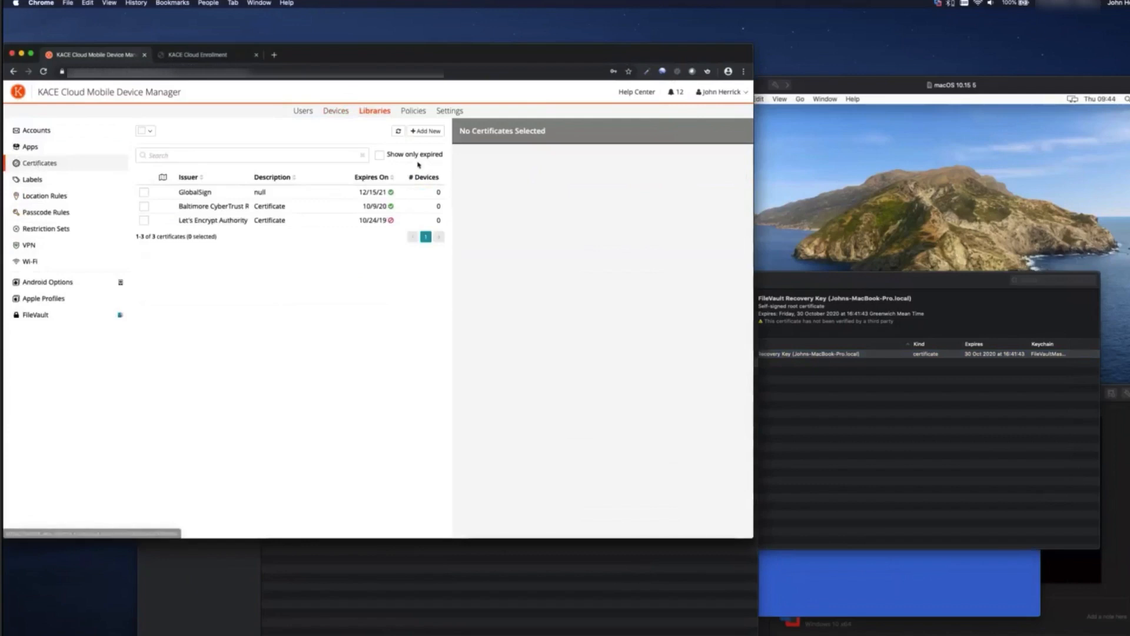
pyautogui.click(428, 131)
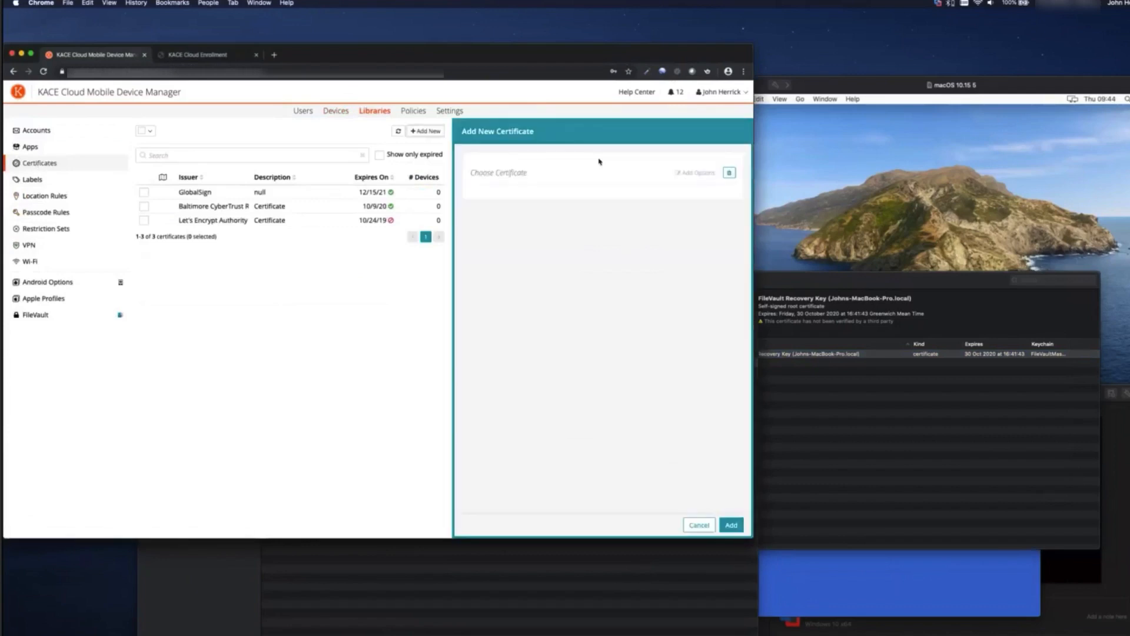
pyautogui.click(520, 172)
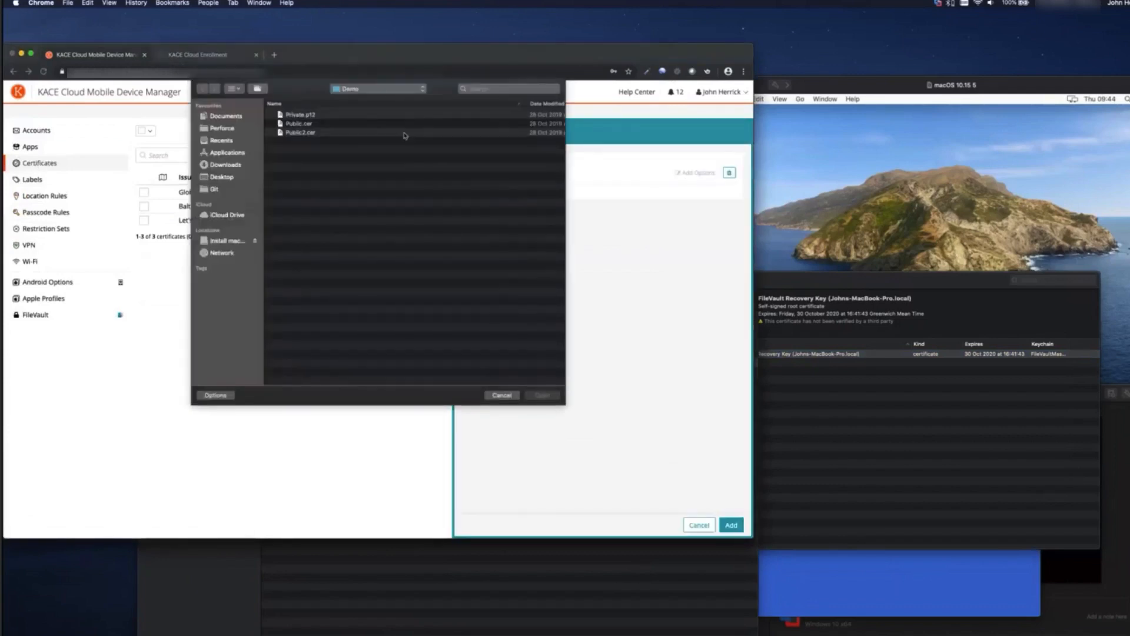
pyautogui.click(381, 89)
pyautogui.click(368, 109)
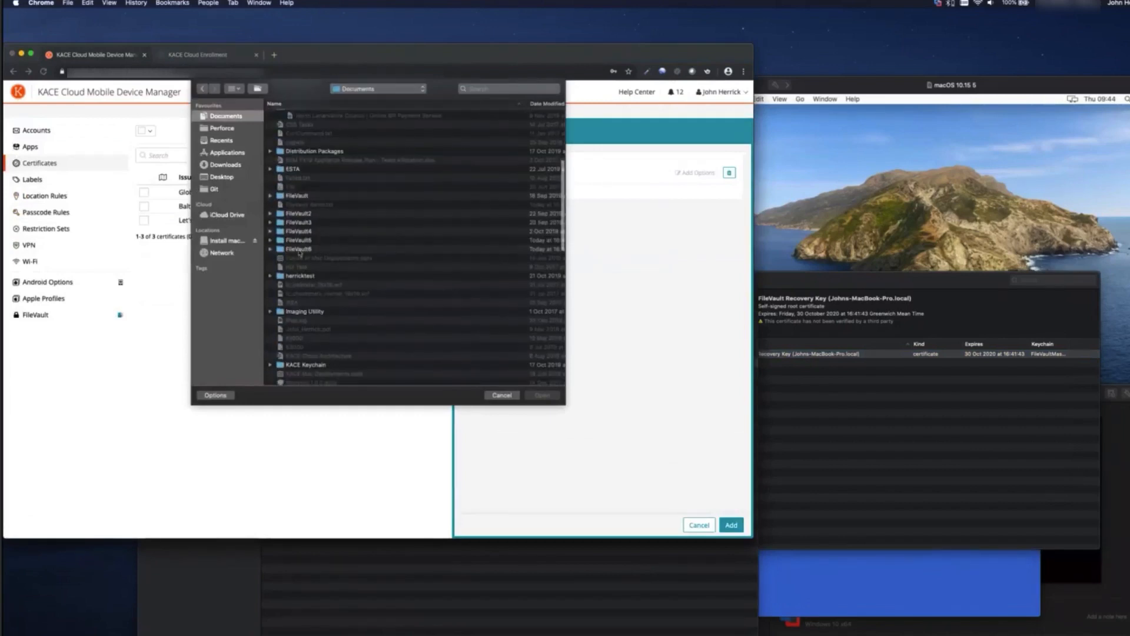
pyautogui.doubleClick(299, 250)
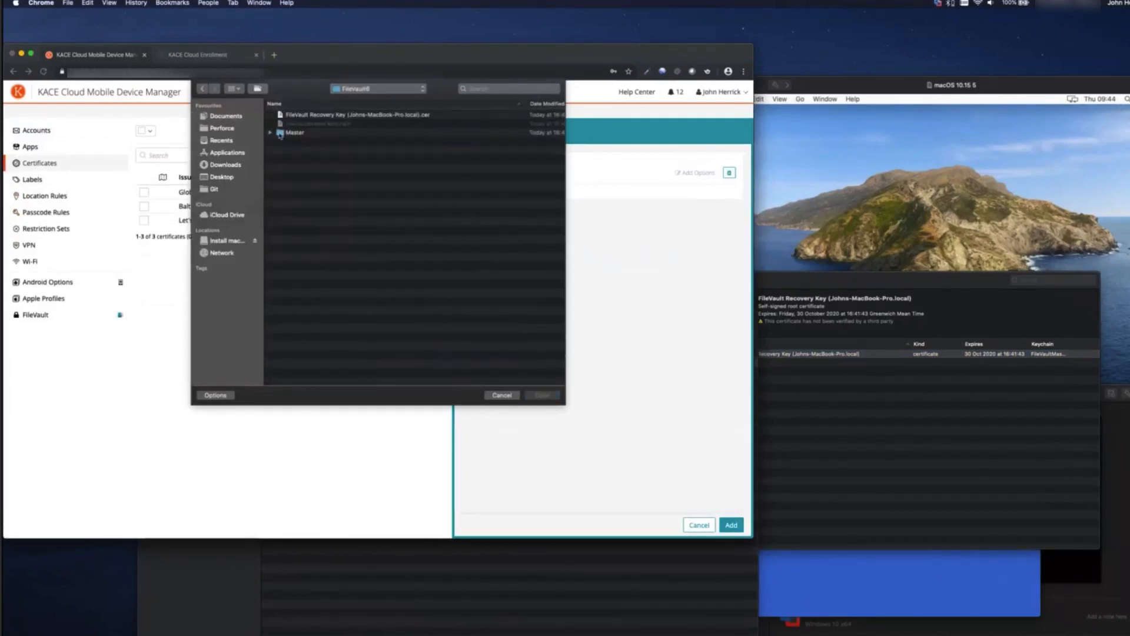
pyautogui.click(329, 116)
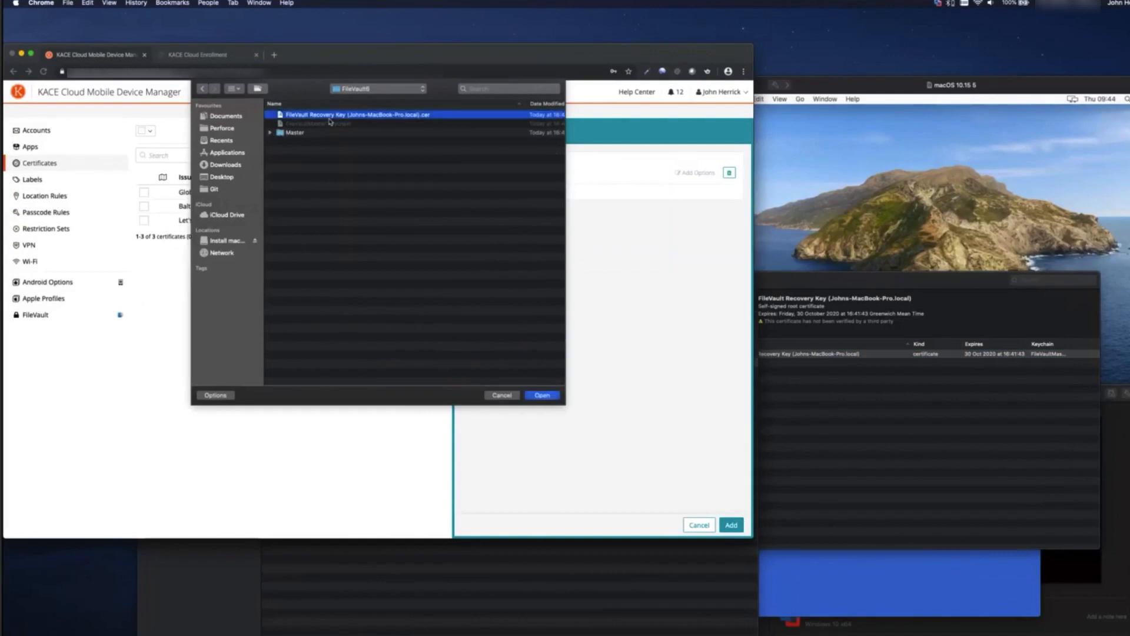
pyautogui.click(554, 398)
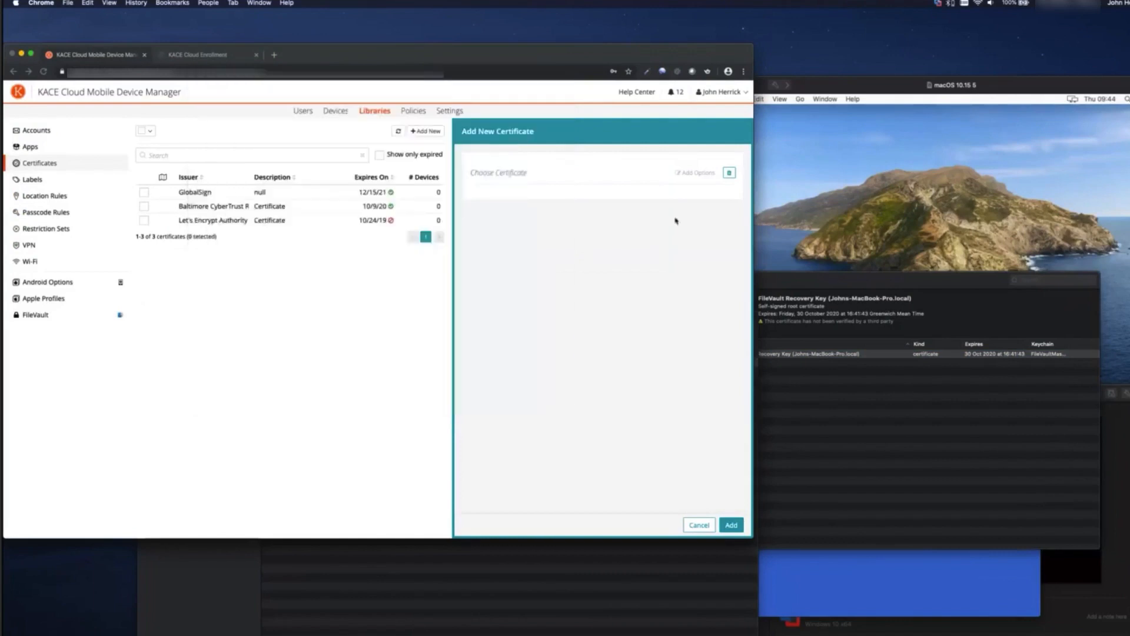
# Give the FileVault Recovery Key certificate the description "Public" and add it to the certificate library
pyautogui.click(699, 174)
pyautogui.click(535, 197)
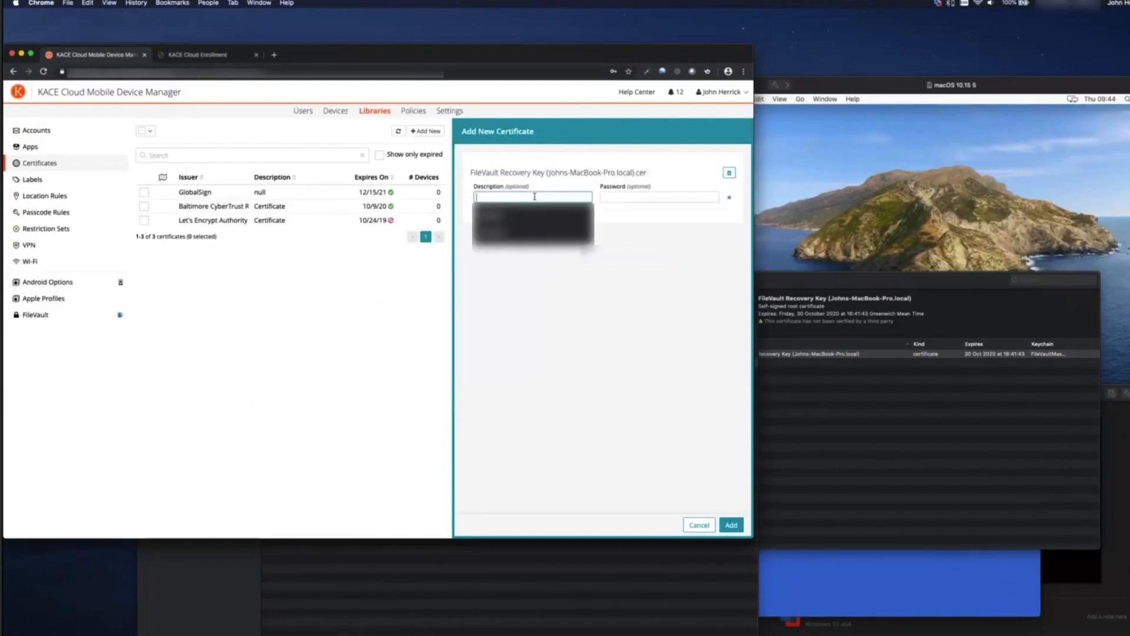
pyautogui.write('Public')
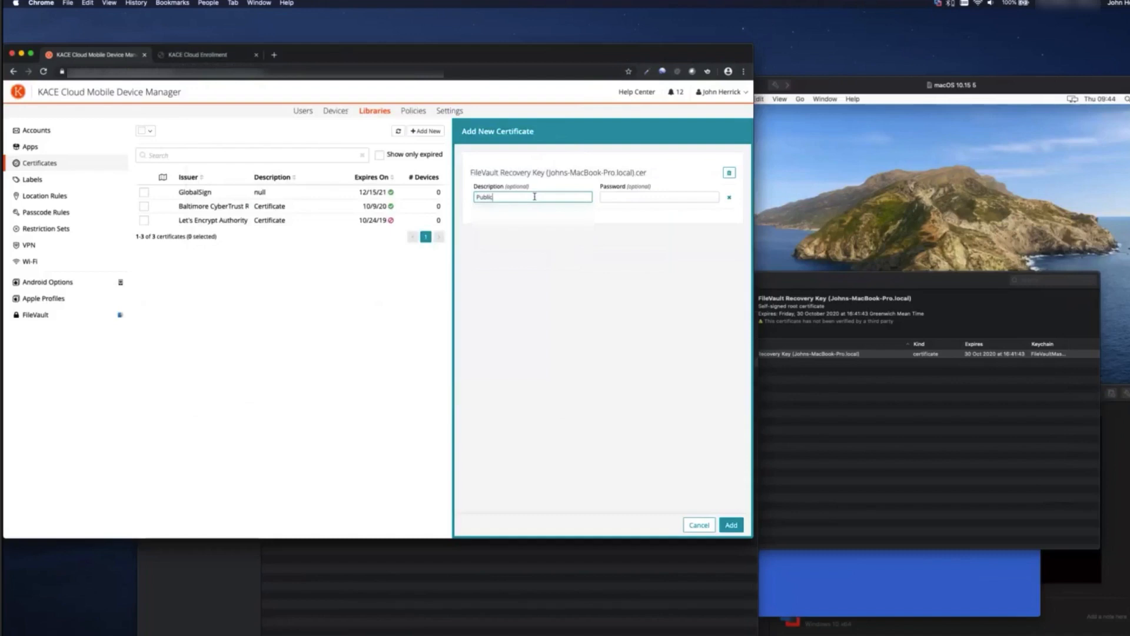
pyautogui.click(732, 526)
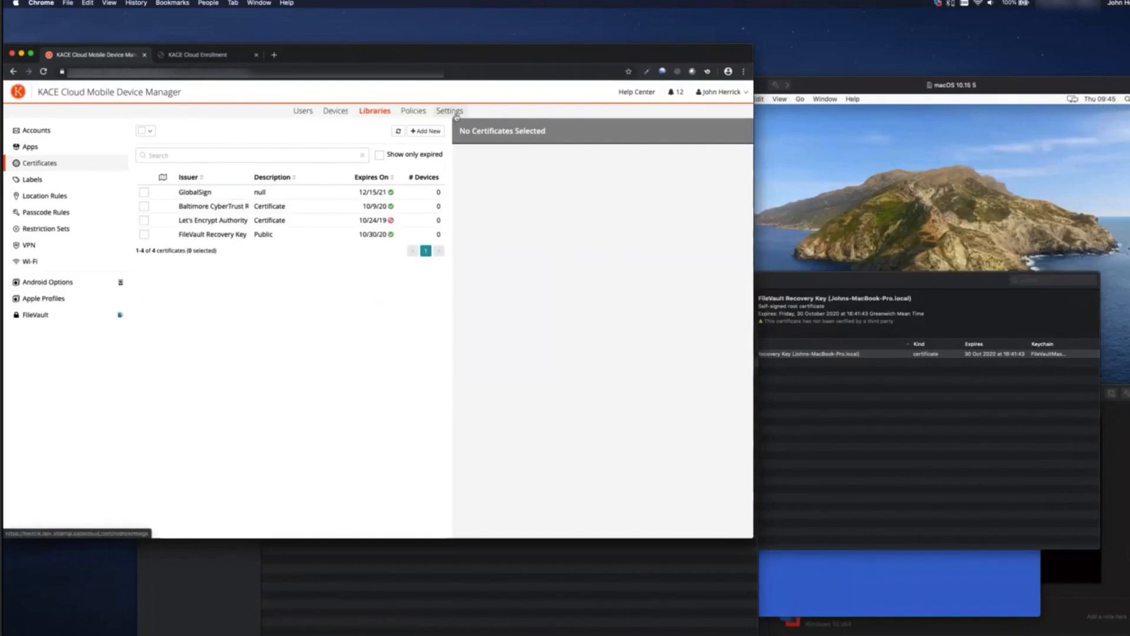
# Switch to Keychain Access and create a self-signed S/MIME (Email) certificate named "Video Demo" with Certificate Assistant
pyautogui.click(801, 286)
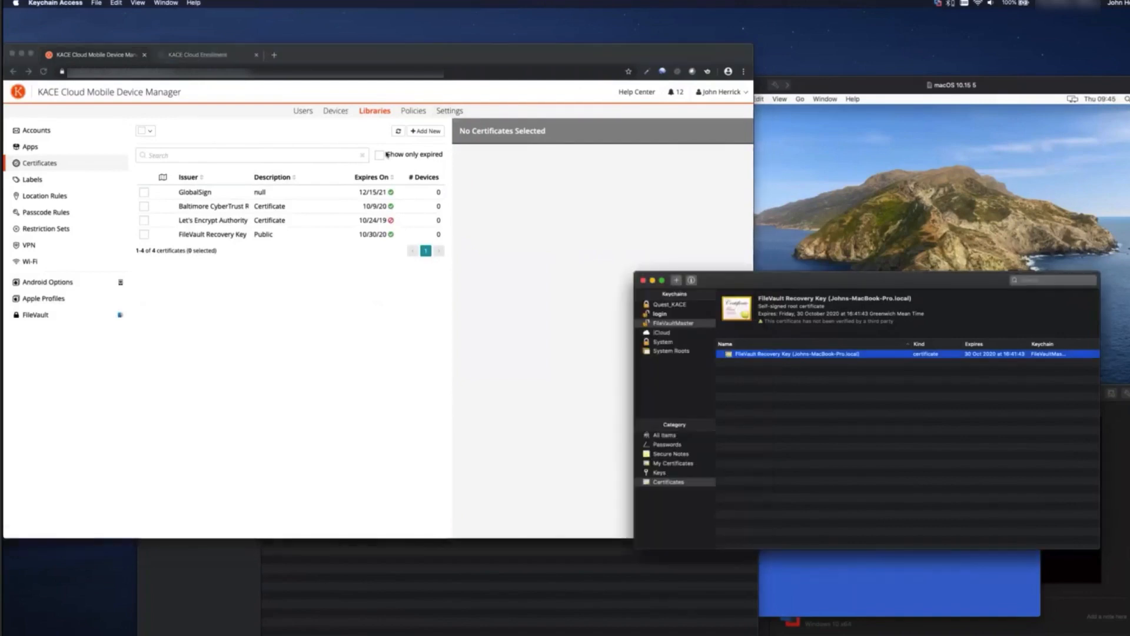
pyautogui.click(77, 4)
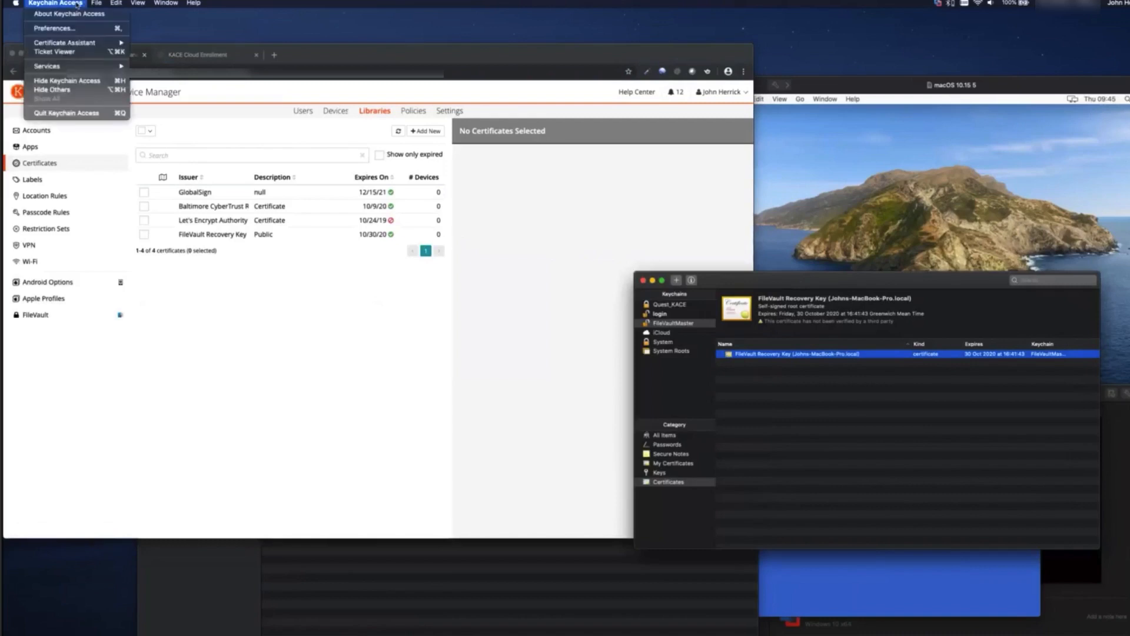
pyautogui.moveTo(88, 43)
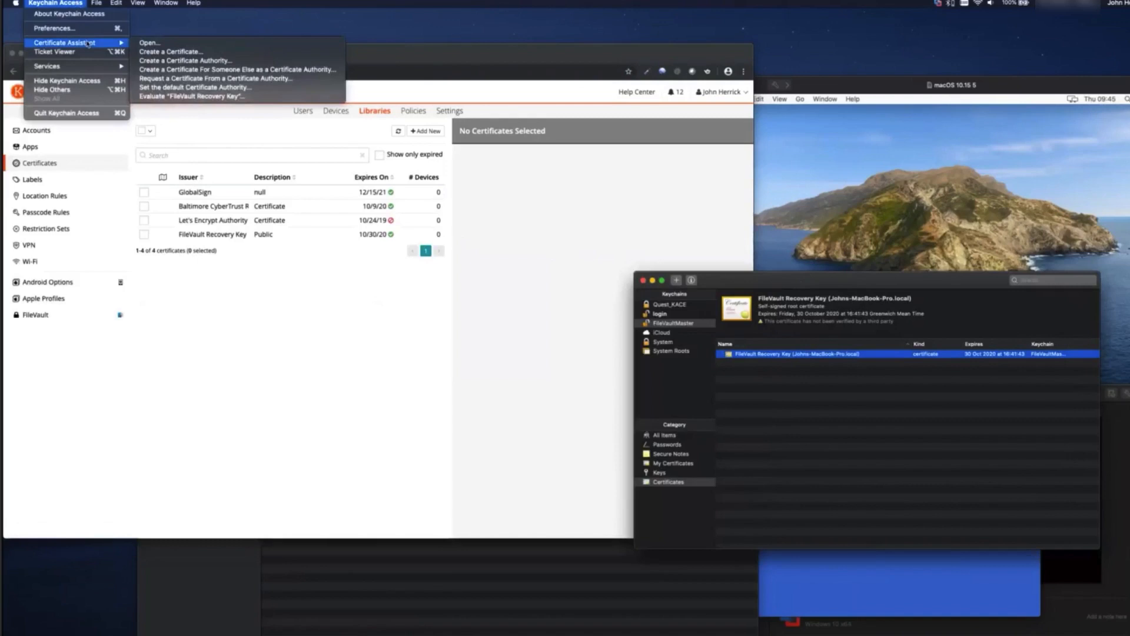
pyautogui.click(168, 52)
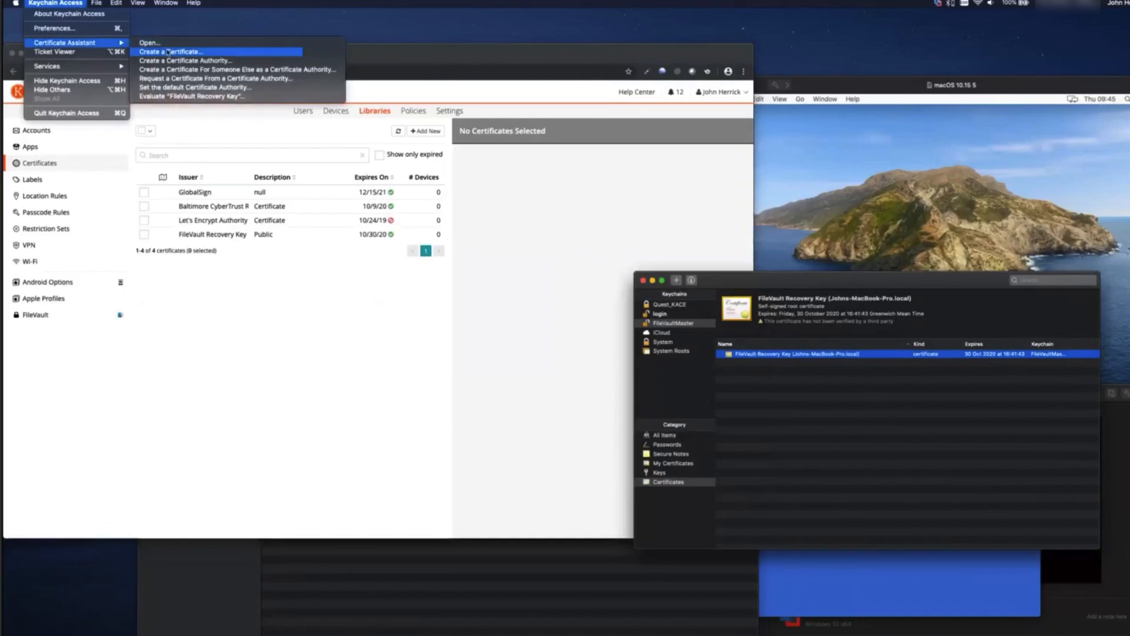
pyautogui.click(663, 191)
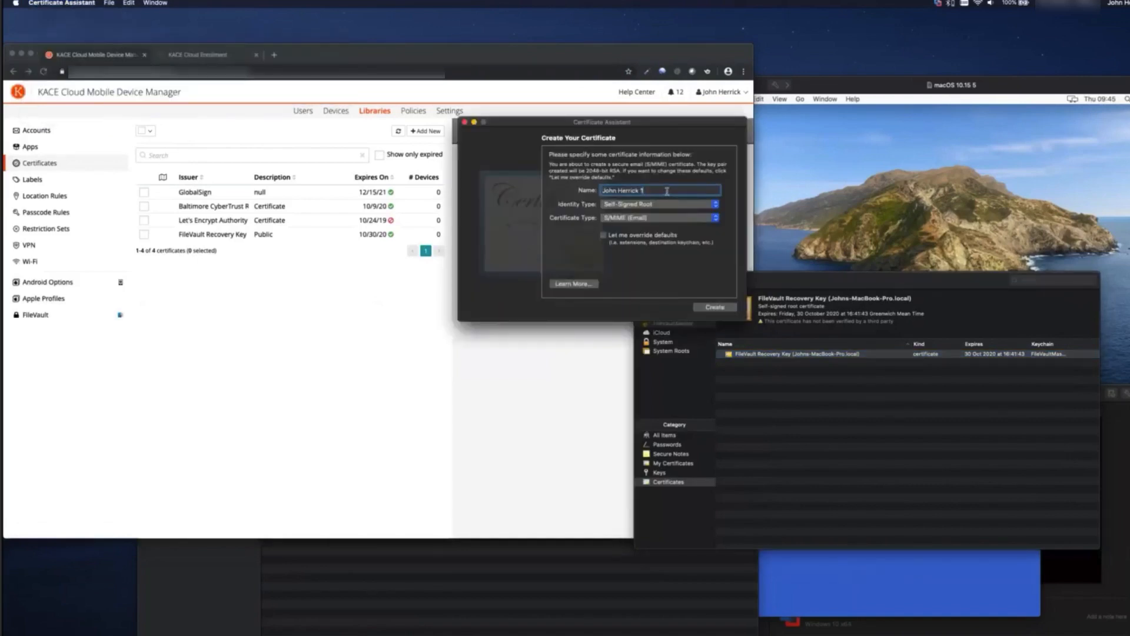
pyautogui.press('super+a')
pyautogui.write('Video Demo')
pyautogui.click(715, 308)
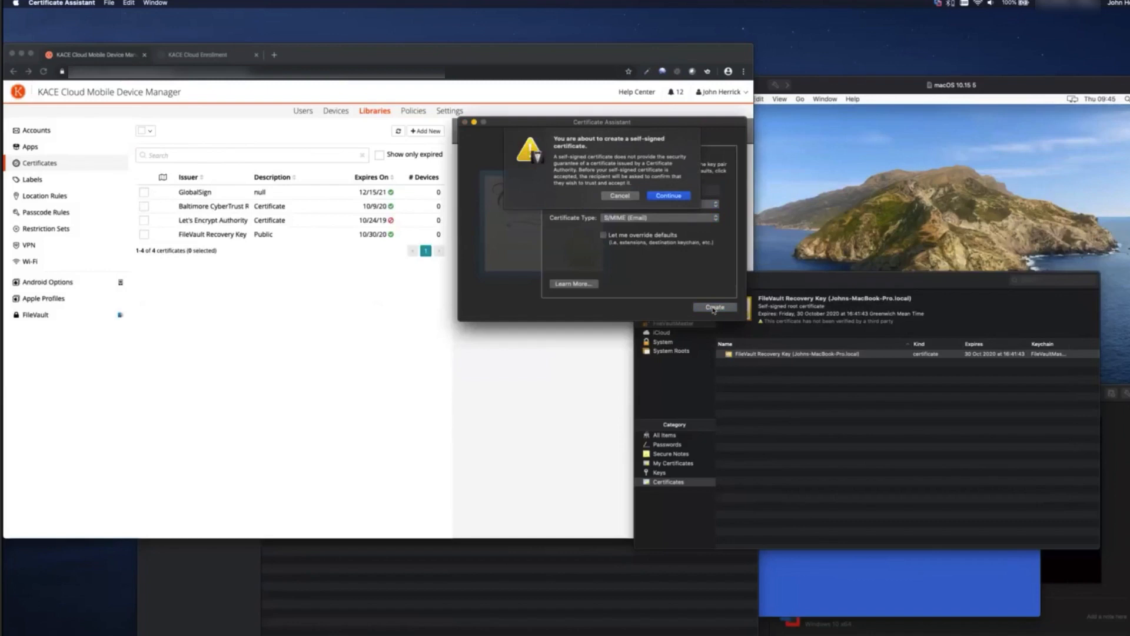
pyautogui.click(670, 196)
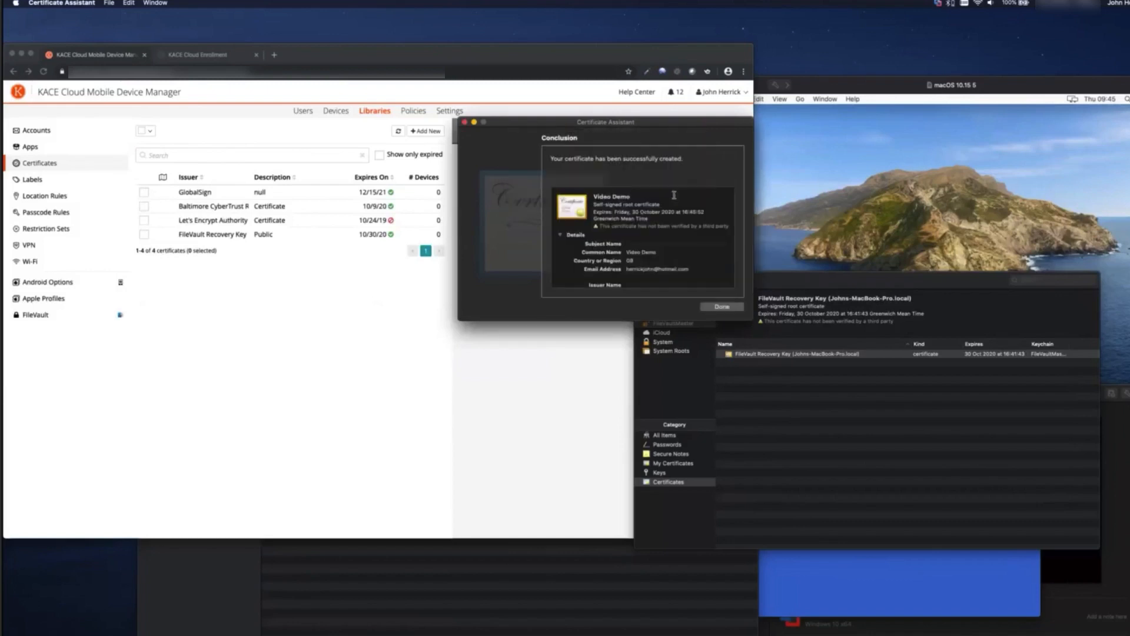
pyautogui.click(722, 306)
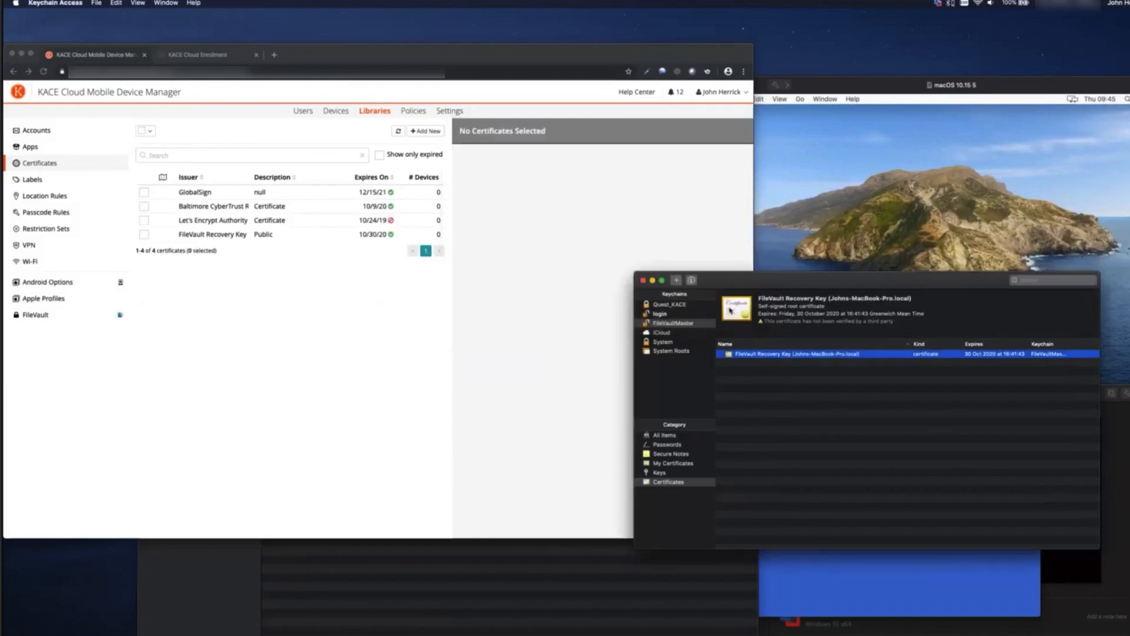
# Search the login keychain for "Video Demo" and expand the certificate to show its private key
pyautogui.click(660, 314)
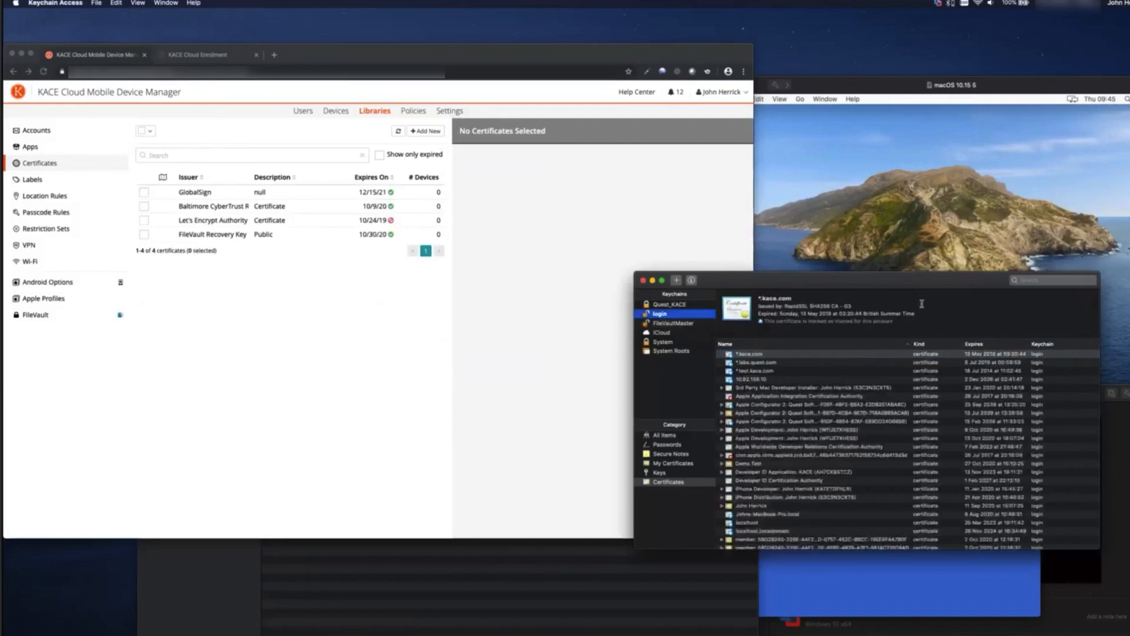
pyautogui.click(1047, 281)
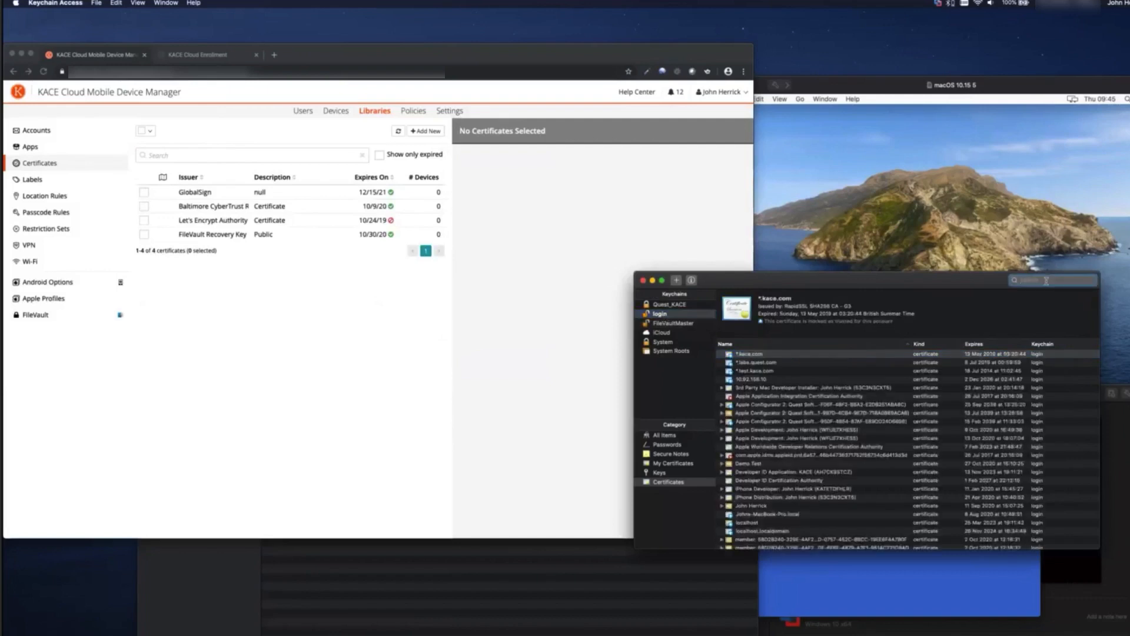
pyautogui.write('Video Demo')
pyautogui.click(722, 355)
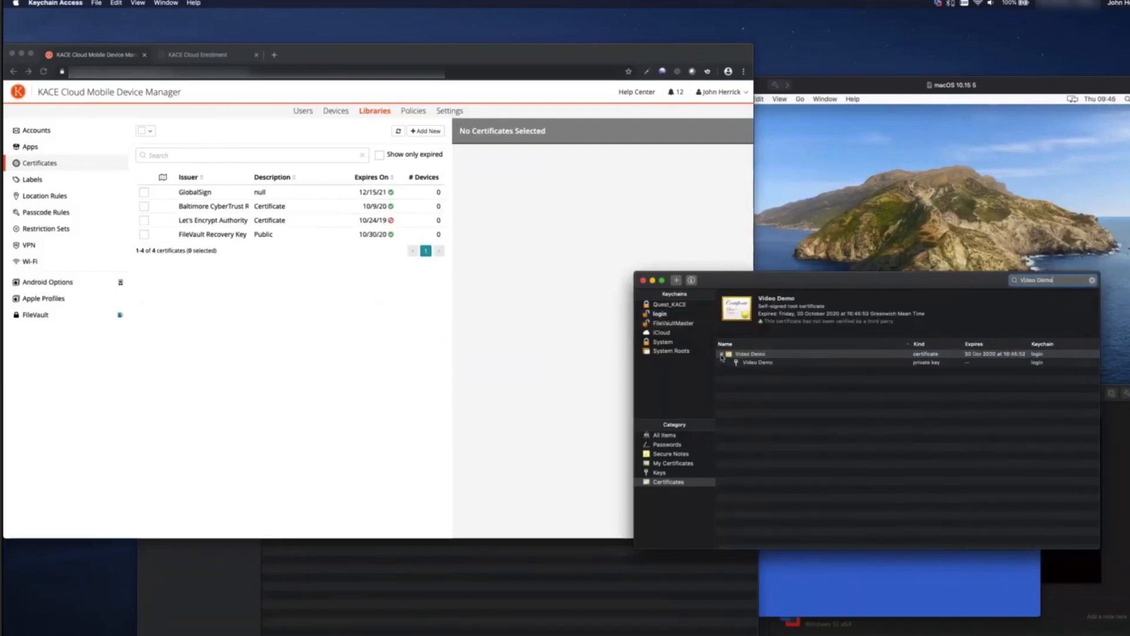
pyautogui.click(722, 355)
pyautogui.rightClick(759, 355)
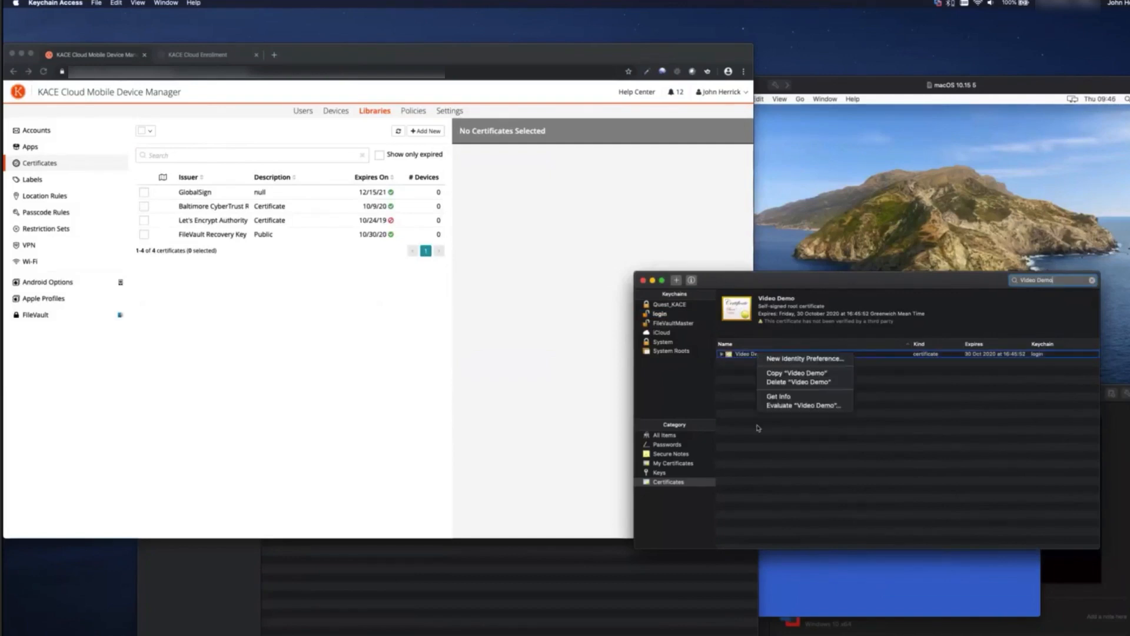
pyautogui.rightClick(745, 356)
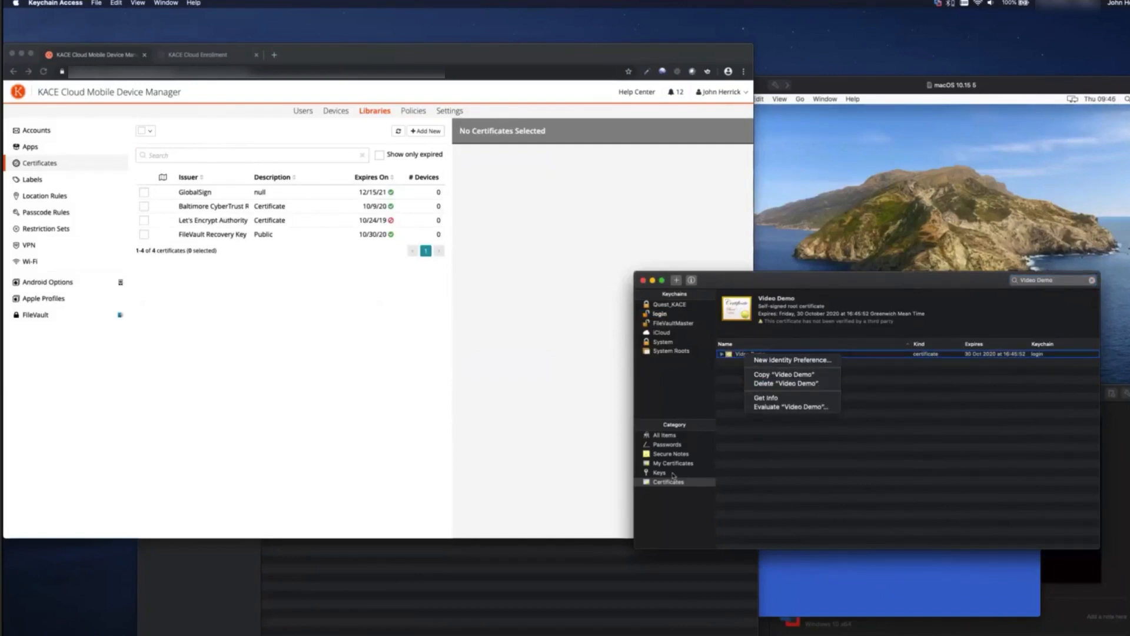
pyautogui.click(673, 474)
pyautogui.click(673, 474)
pyautogui.click(669, 482)
pyautogui.rightClick(755, 356)
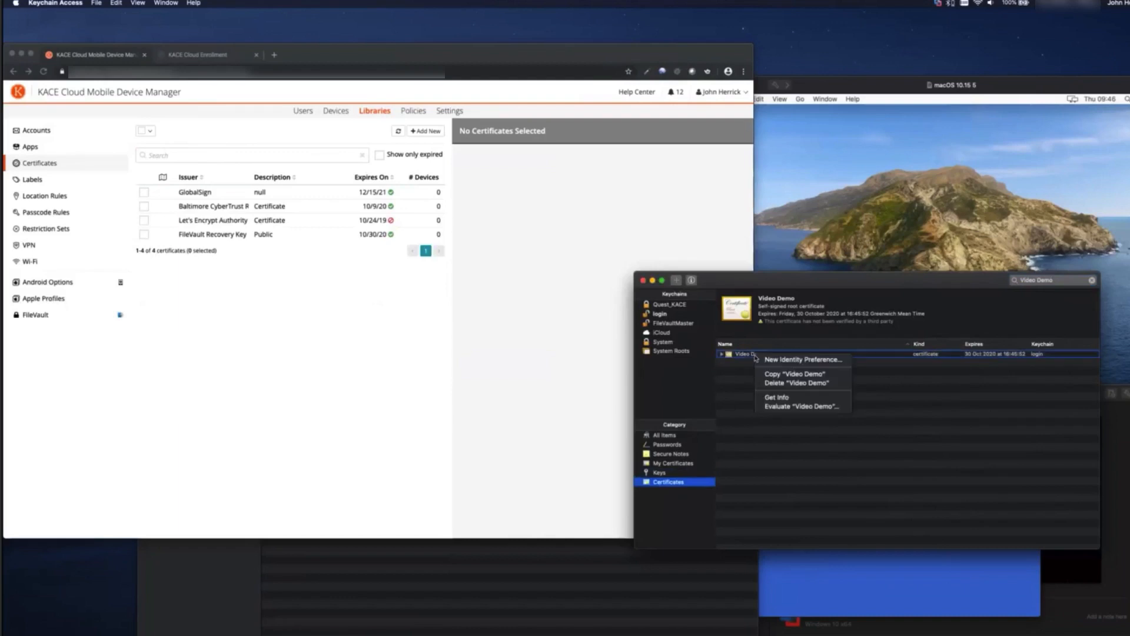
pyautogui.click(1092, 280)
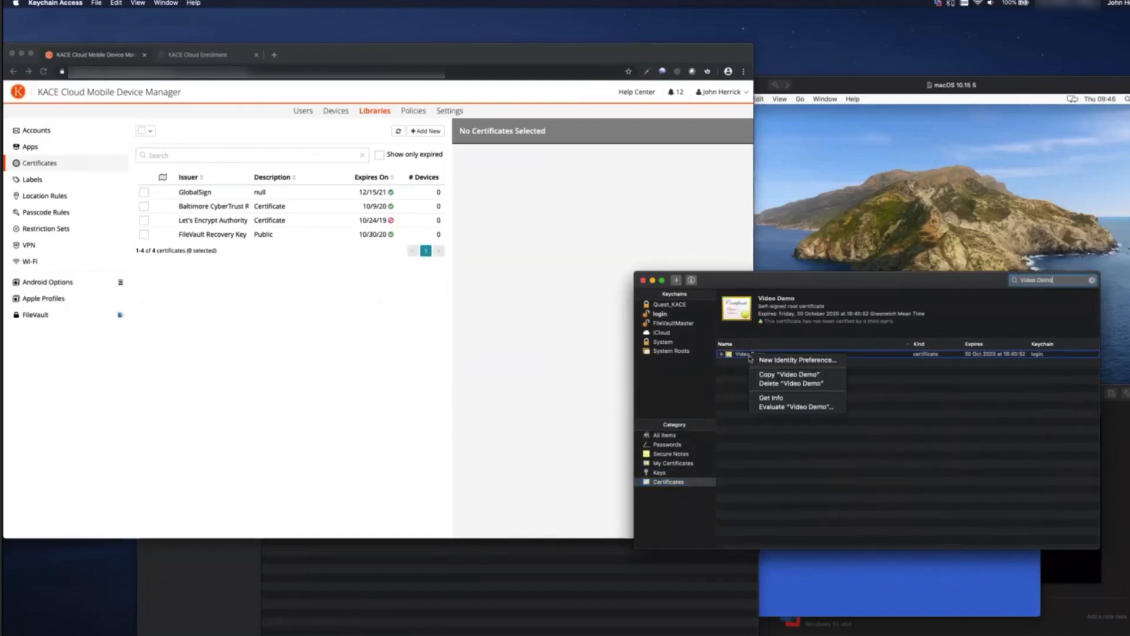
pyautogui.click(772, 398)
# Start exporting the Video Demo certificate in Certificate (.cer) format under the file name "Public"
pyautogui.click(722, 354)
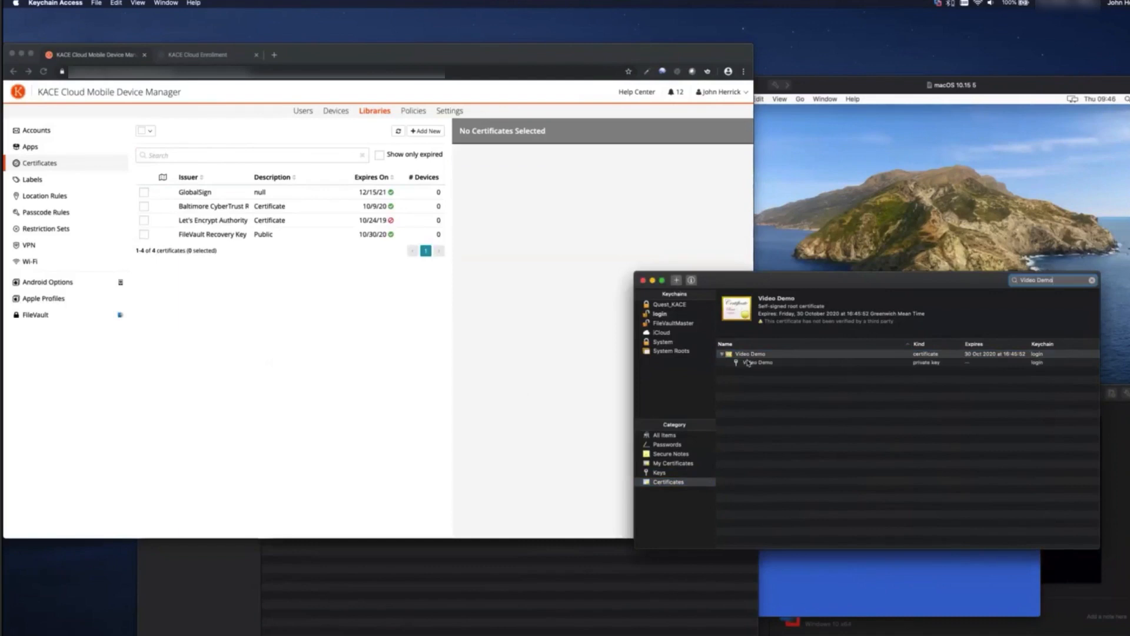
pyautogui.rightClick(752, 354)
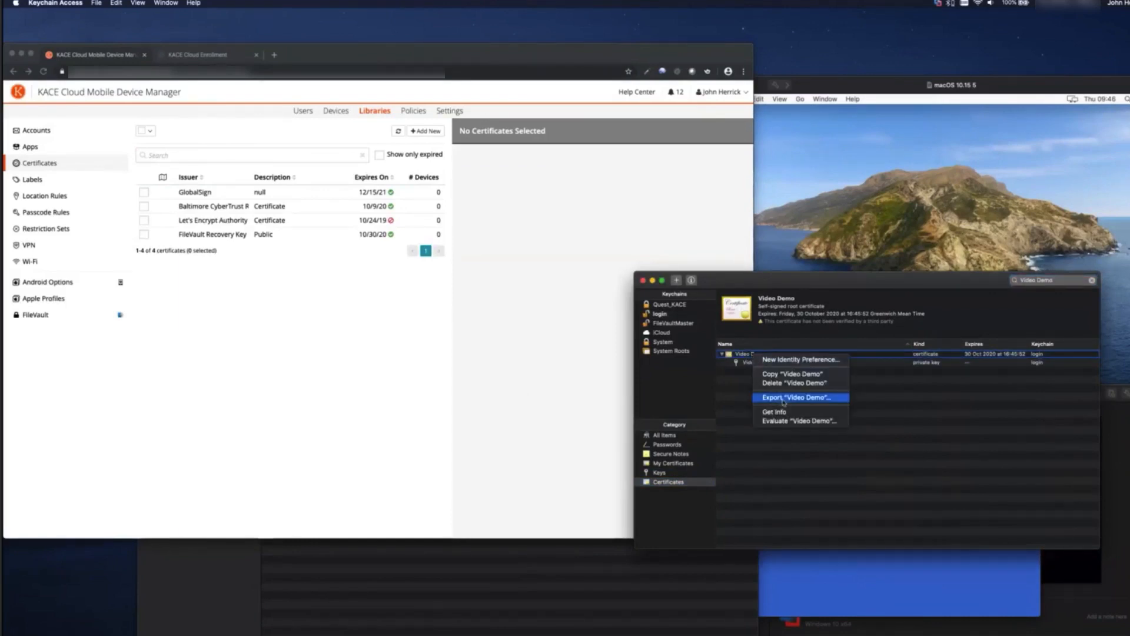
pyautogui.click(784, 398)
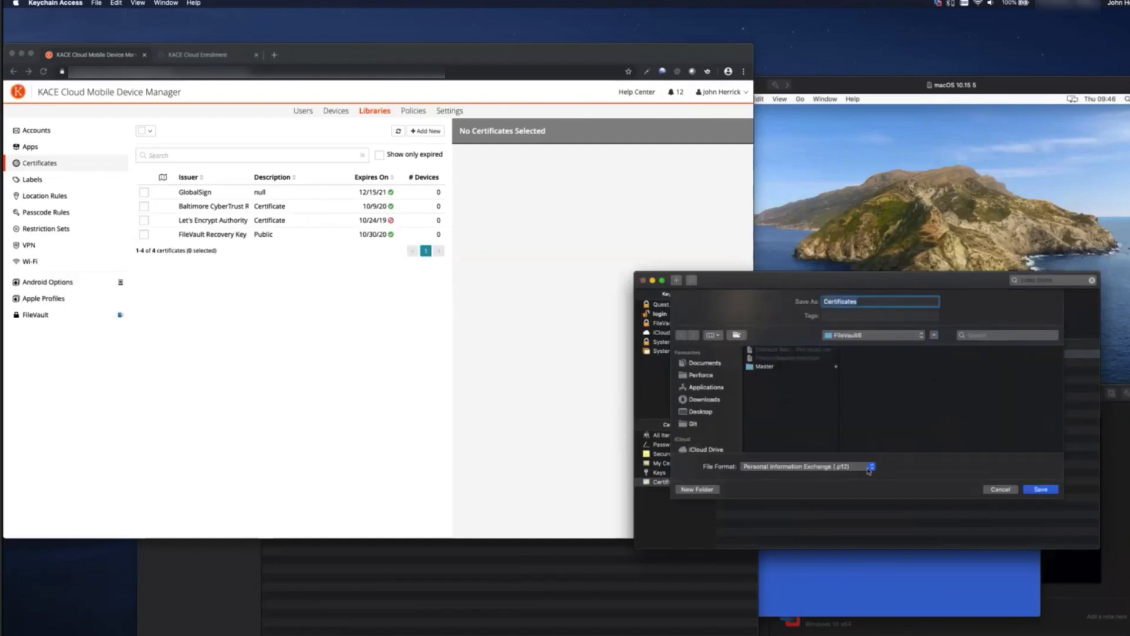
pyautogui.click(870, 467)
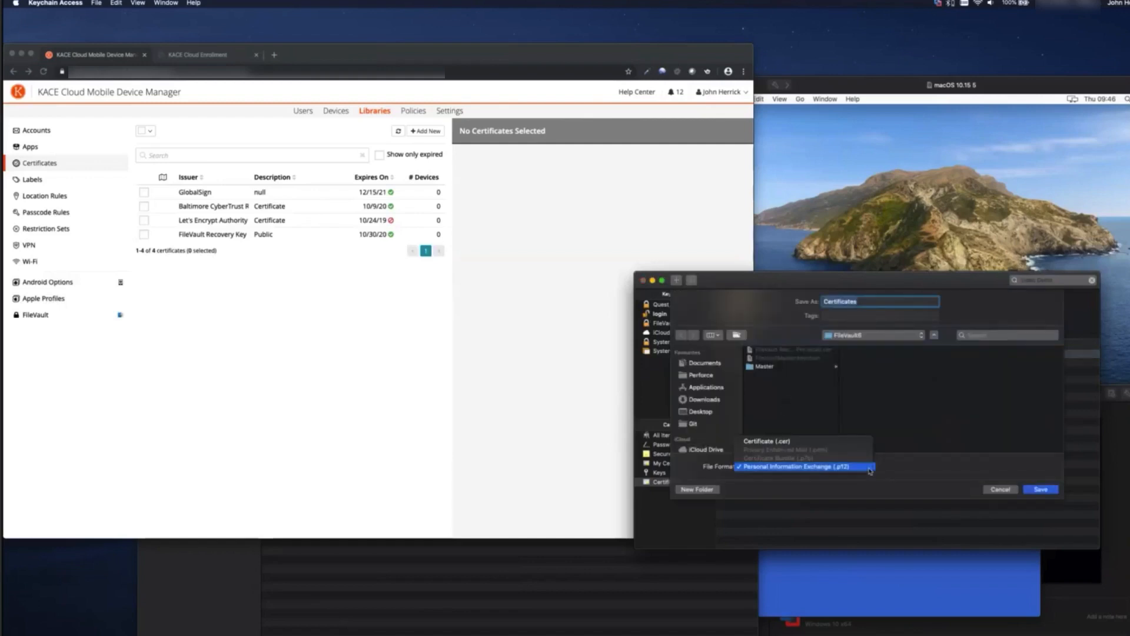
pyautogui.click(839, 445)
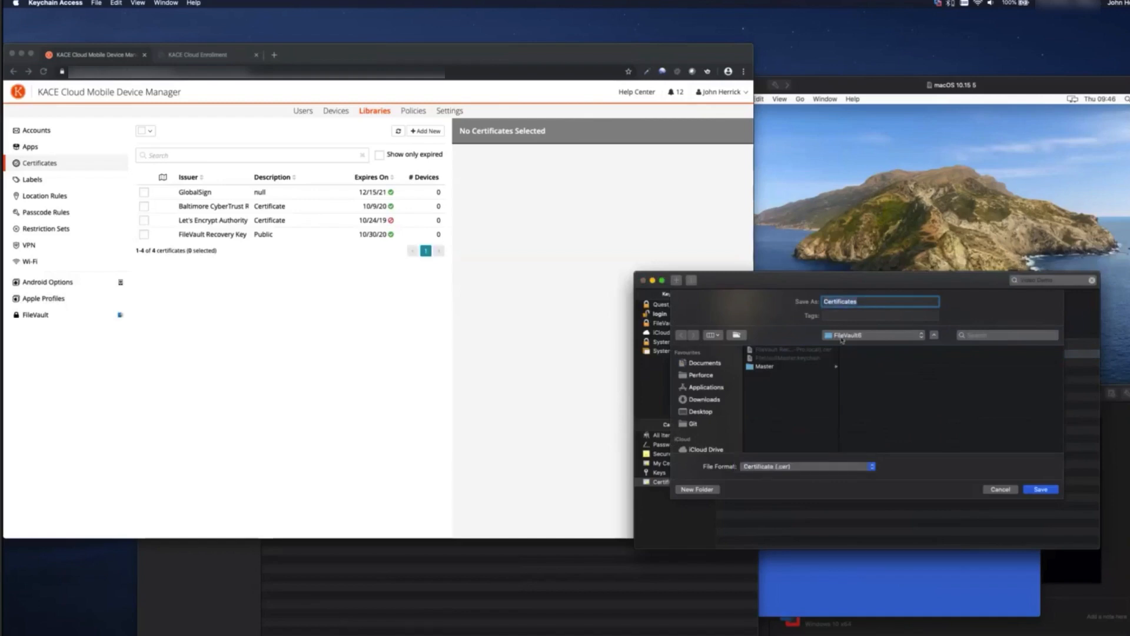
pyautogui.write('Public')
# Save the exported certificate in a new "Video Demo" folder inside Documents/Self Signed Certificate
pyautogui.click(910, 340)
pyautogui.click(906, 346)
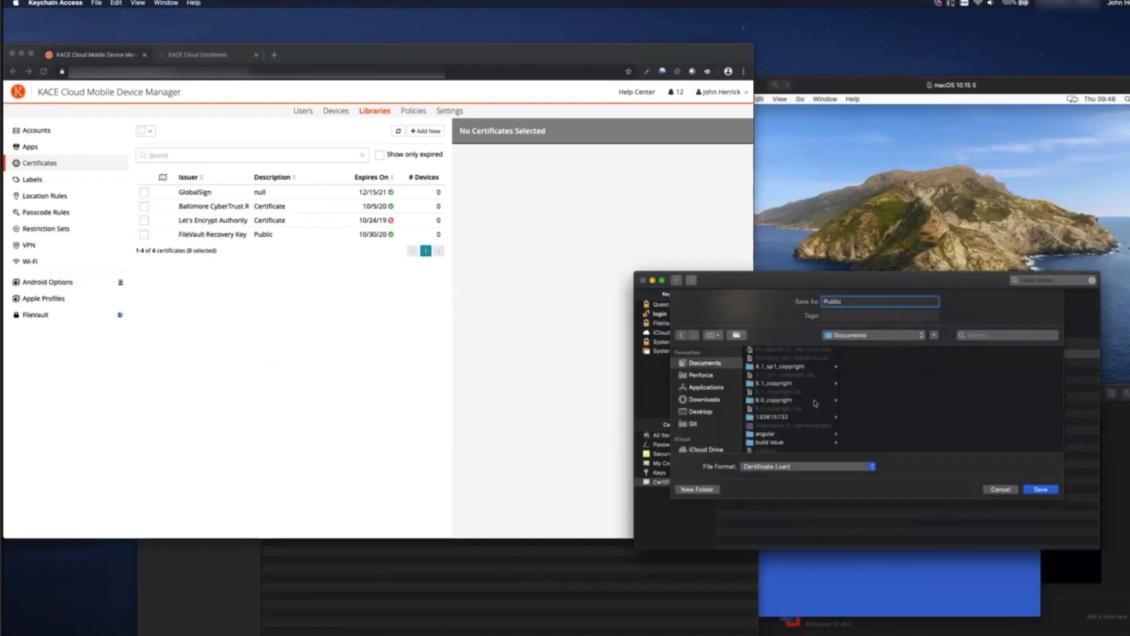
pyautogui.scroll(-3, 815, 404)
pyautogui.scroll(-5, 816, 404)
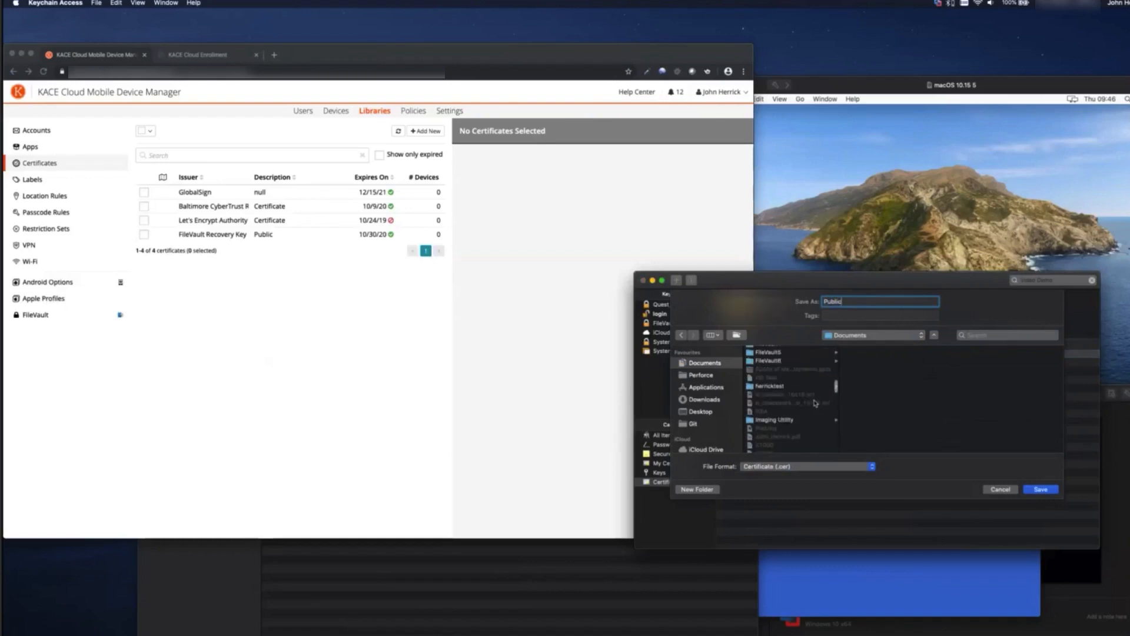
pyautogui.scroll(-3, 815, 403)
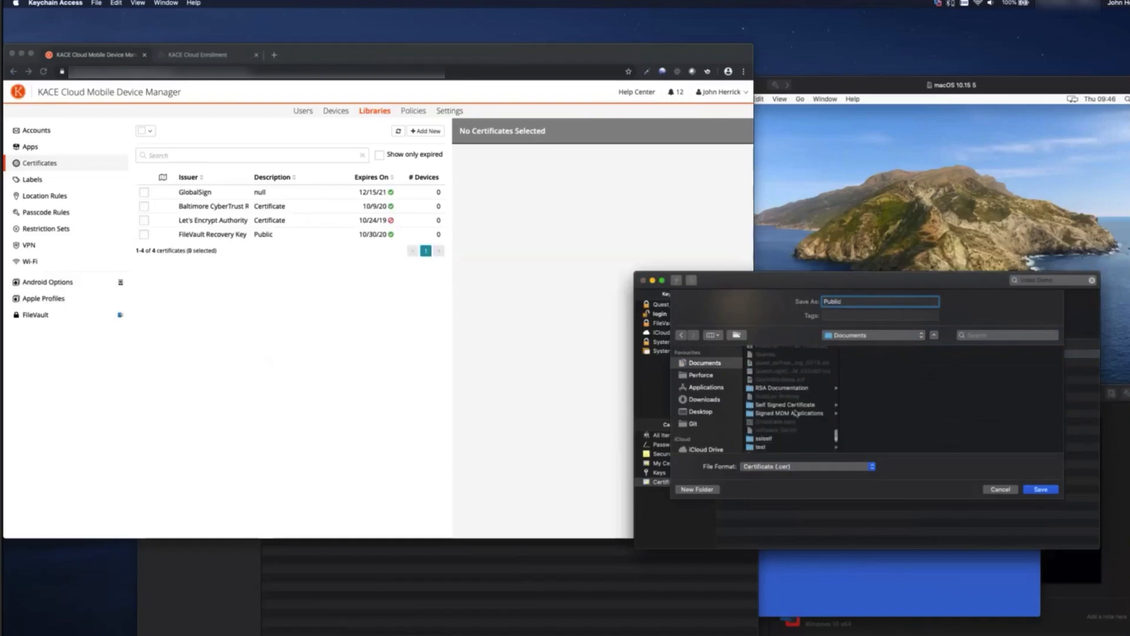
pyautogui.click(789, 405)
pyautogui.click(697, 489)
pyautogui.write('Video Demo')
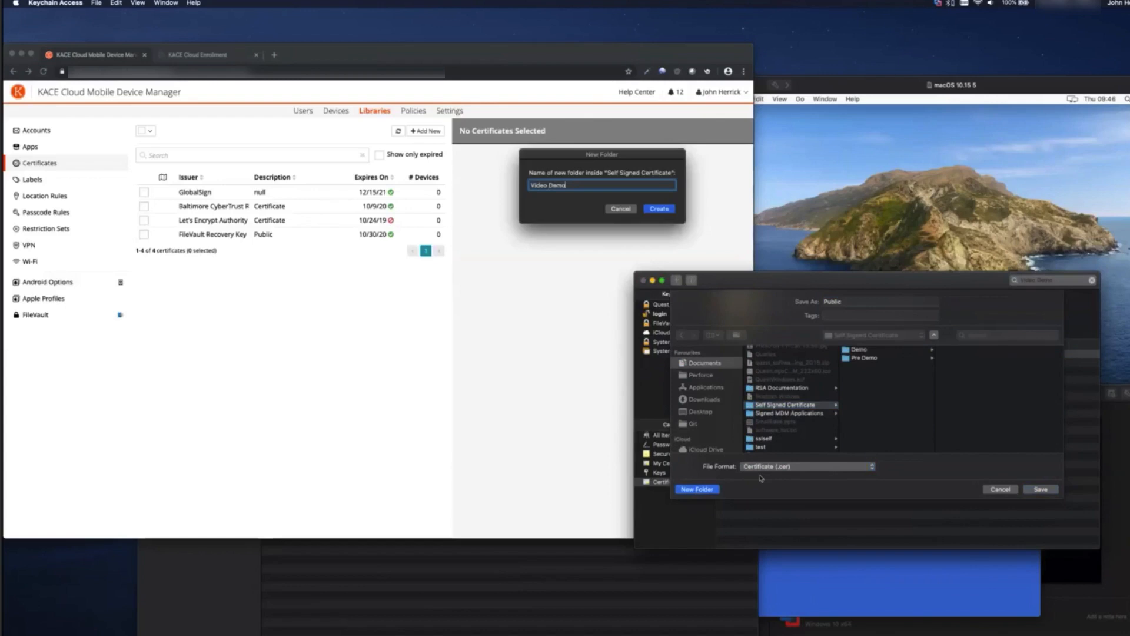
pyautogui.click(660, 210)
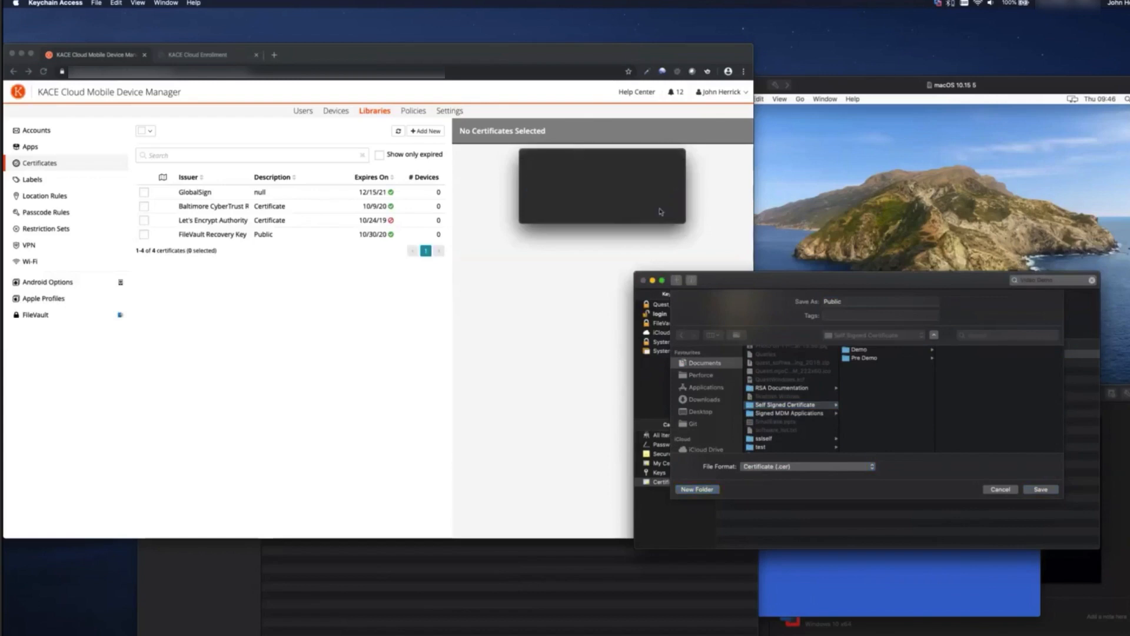
pyautogui.click(1042, 490)
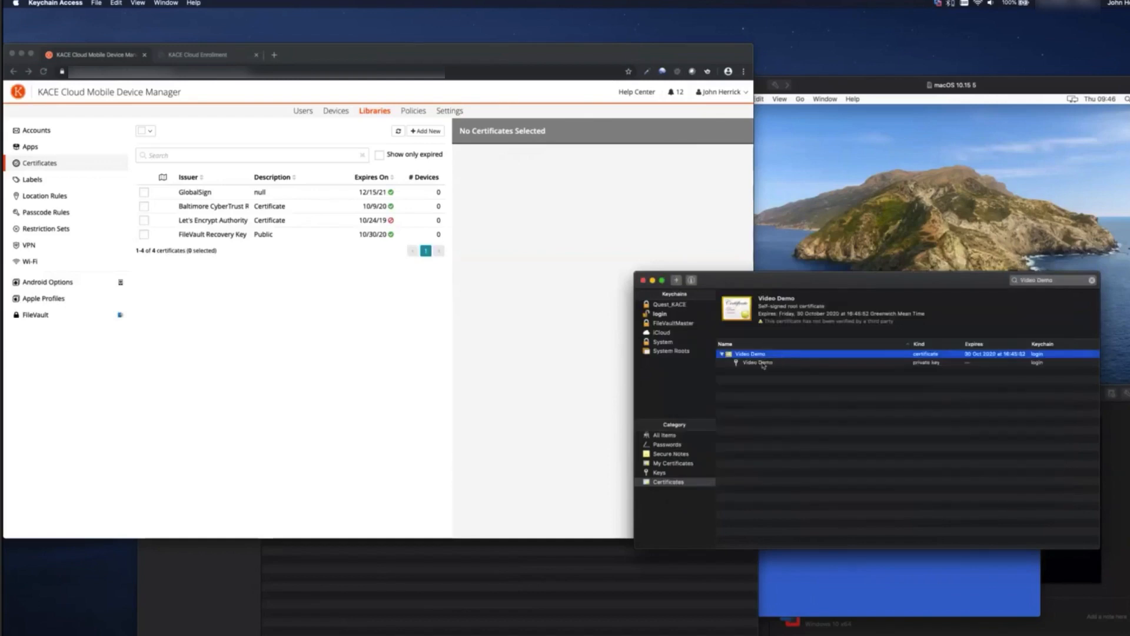
# Export the Video Demo certificate together with its private key as "Private" in Personal Information Exchange (.p12) format to the Video Demo folder
pyautogui.keyDown('shift'); pyautogui.click(762, 364); pyautogui.keyUp('shift')
pyautogui.rightClick(761, 362)
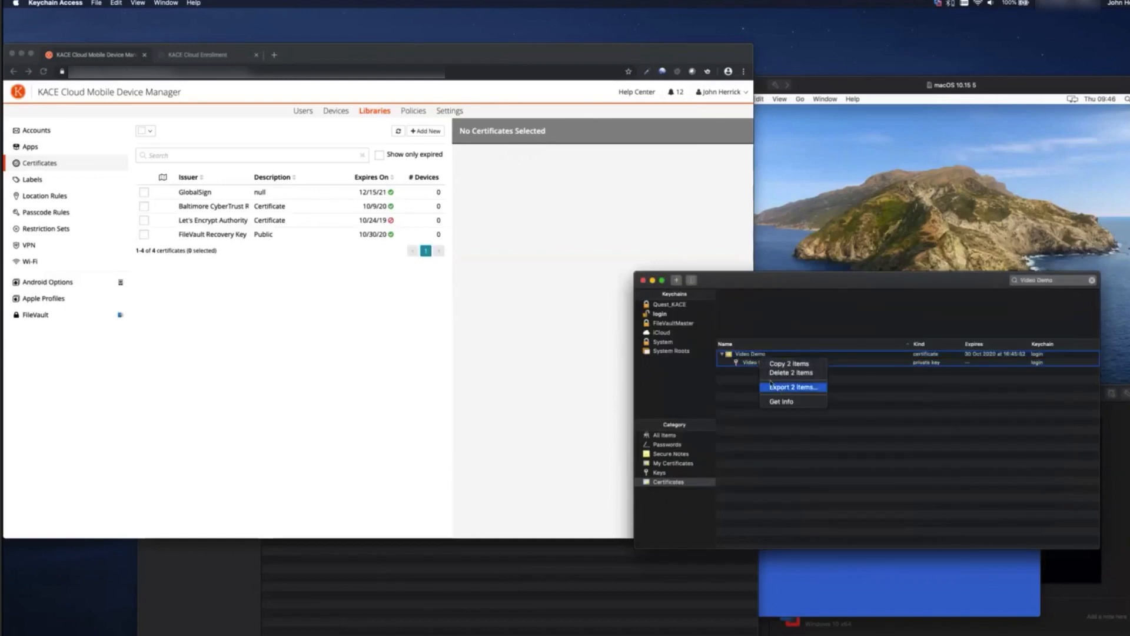
pyautogui.click(564, 587)
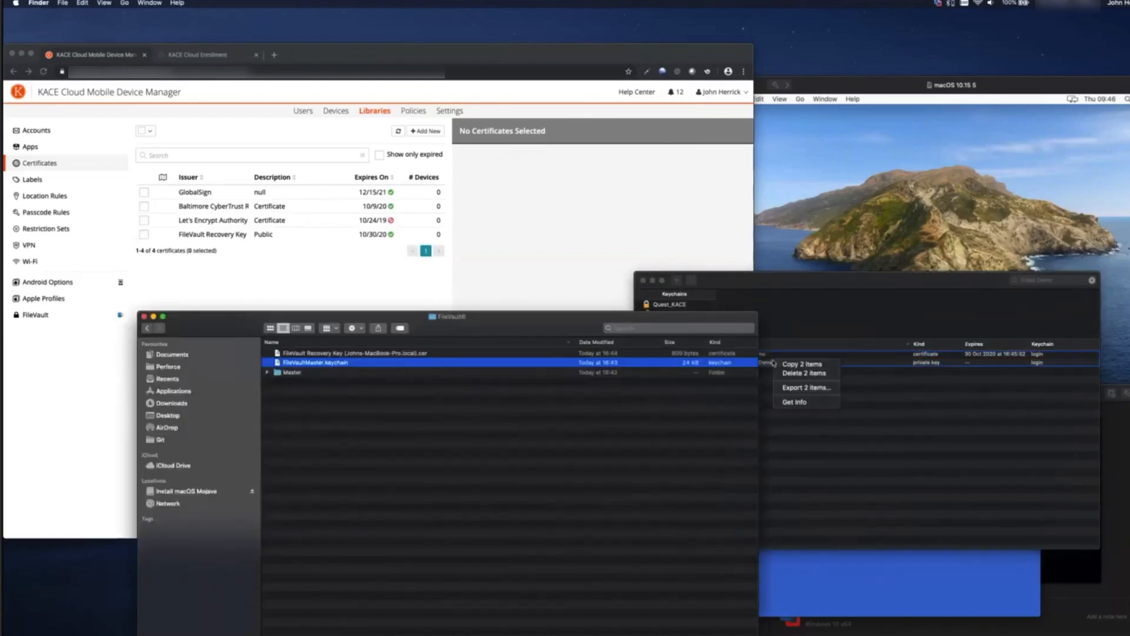
pyautogui.click(774, 364)
pyautogui.click(774, 363)
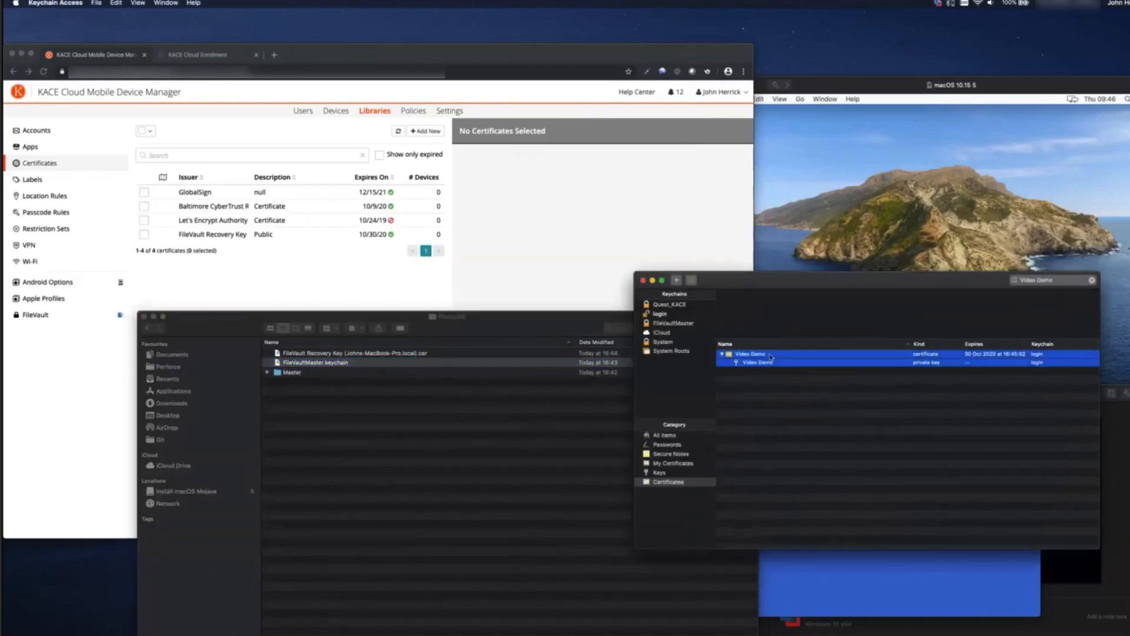
pyautogui.rightClick(770, 363)
pyautogui.click(800, 388)
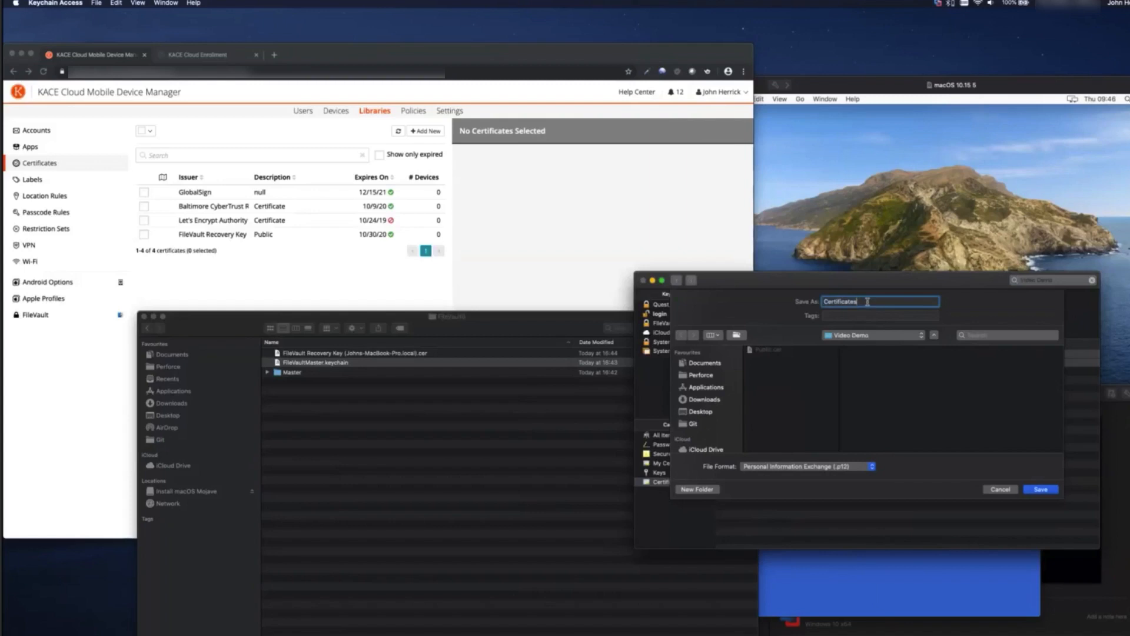
pyautogui.write('Private')
pyautogui.click(1040, 490)
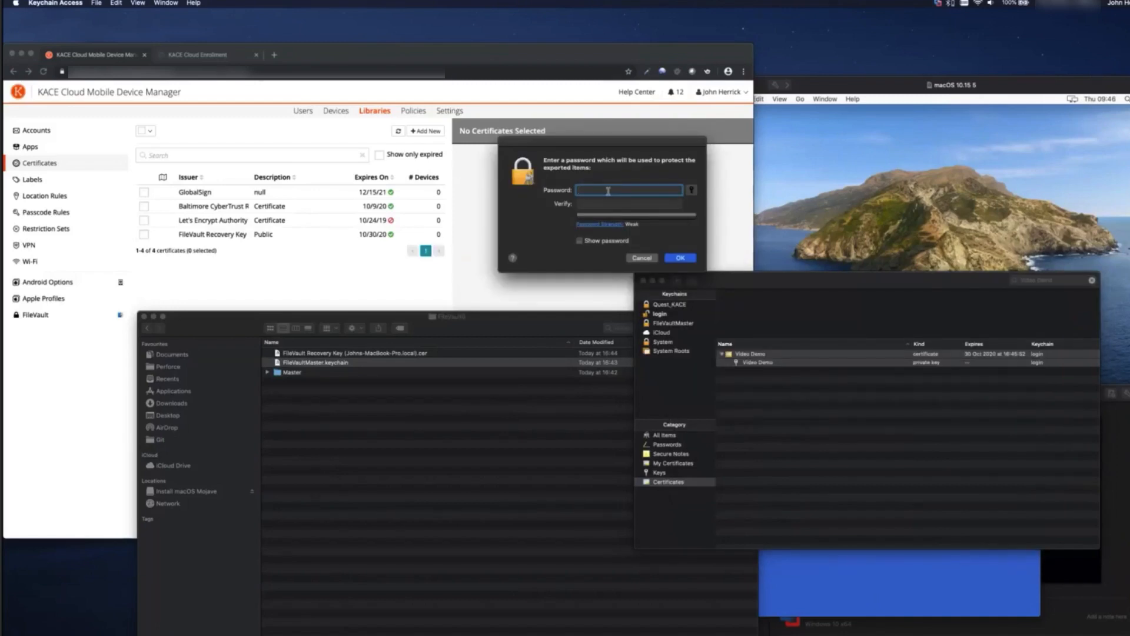
# Protect the exported .p12 file with a verified password and authorize the export with the login keychain password
pyautogui.write('••••••••')
pyautogui.press('Tab')
pyautogui.write('••••••••')
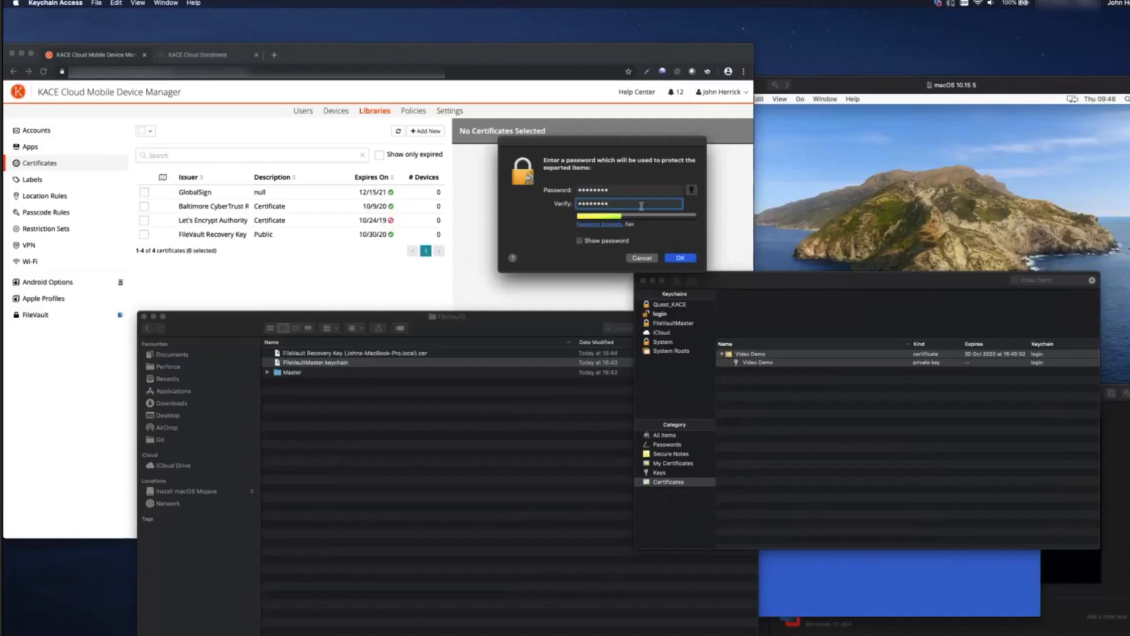
pyautogui.click(682, 258)
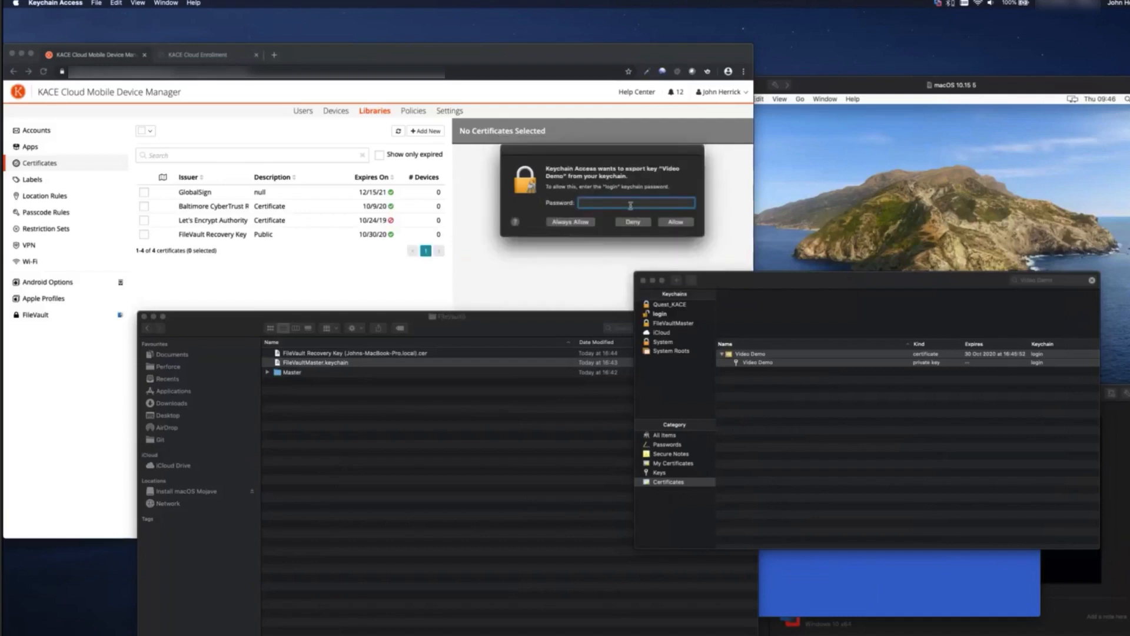
pyautogui.write('•••••••••••••••')
pyautogui.press('Return')
# In Finder, open the Video Demo folder inside Documents/Self Signed Certificate to check the exported certificate files
pyautogui.click(185, 399)
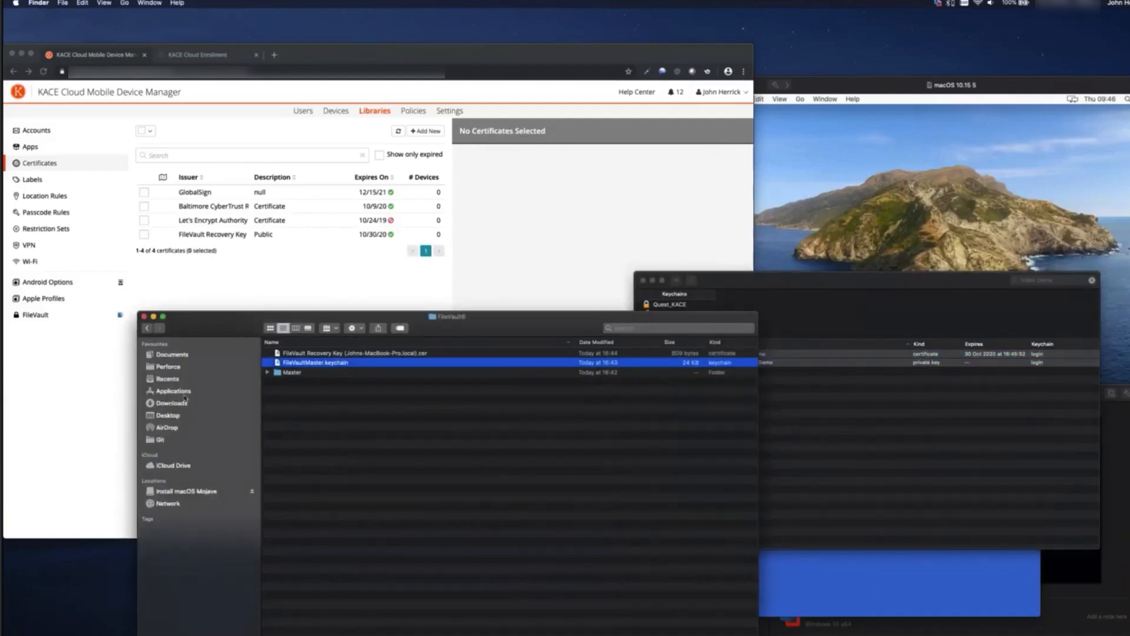
pyautogui.click(173, 354)
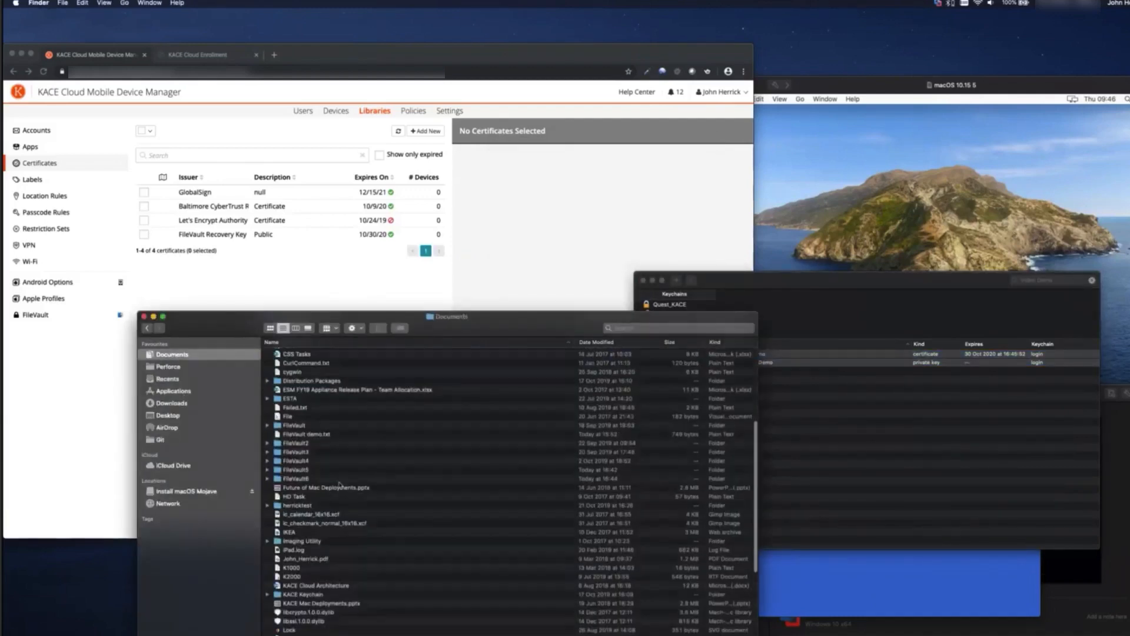
pyautogui.scroll(-10, 339, 484)
pyautogui.click(325, 581)
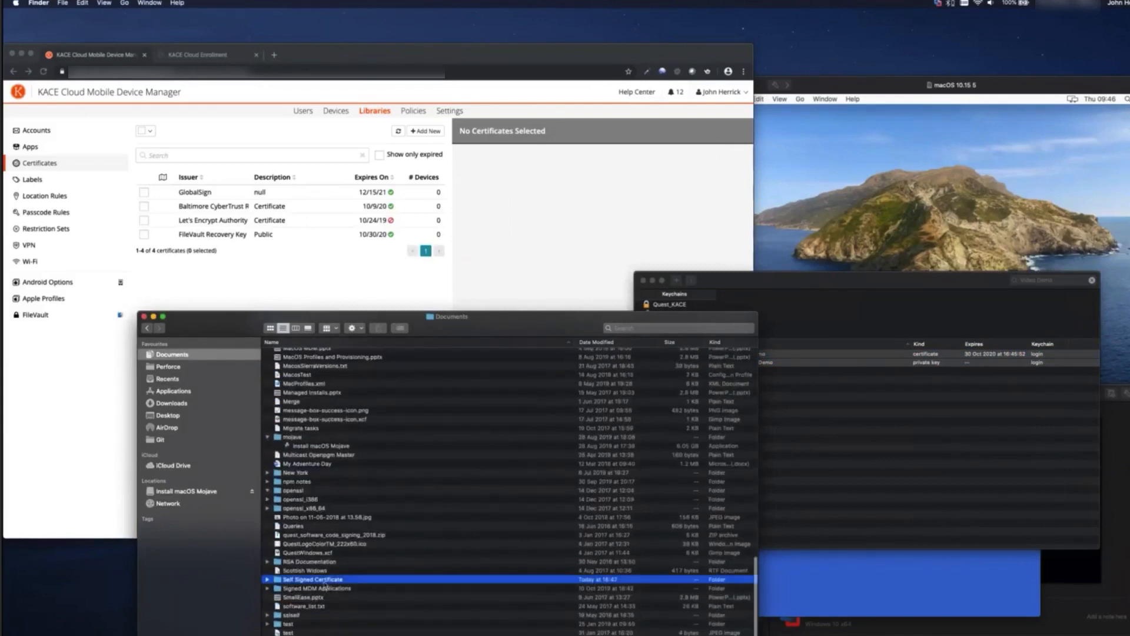
pyautogui.doubleClick(325, 583)
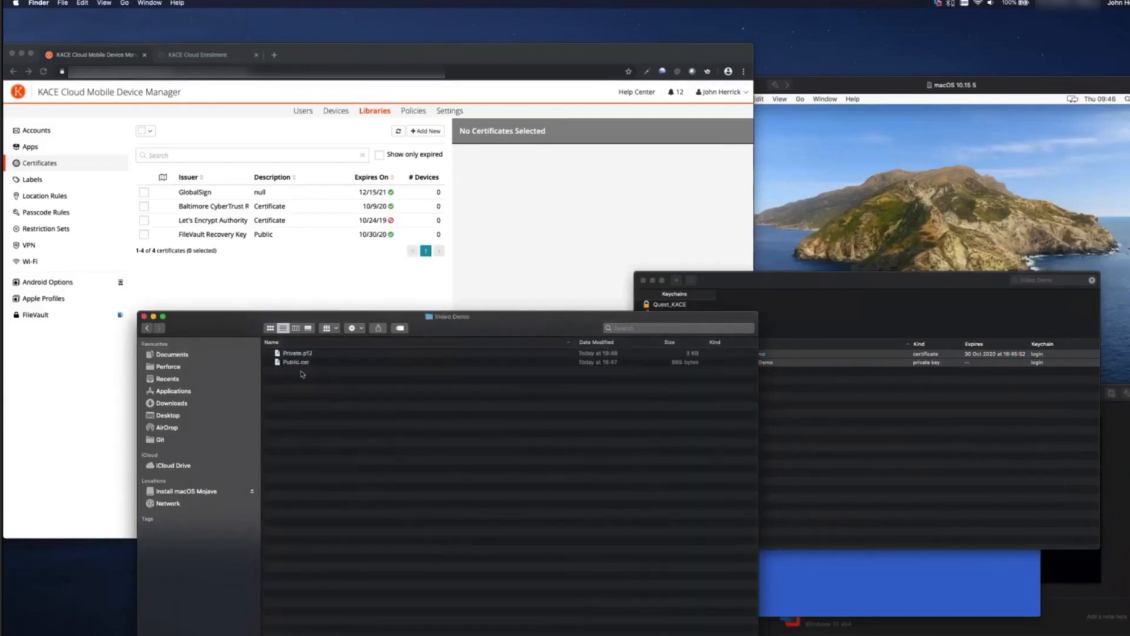
# Start a new certificate entry in KACE Cloud MDM and choose Public.cer from Documents/Self Signed Certificate/Video Demo
pyautogui.click(436, 136)
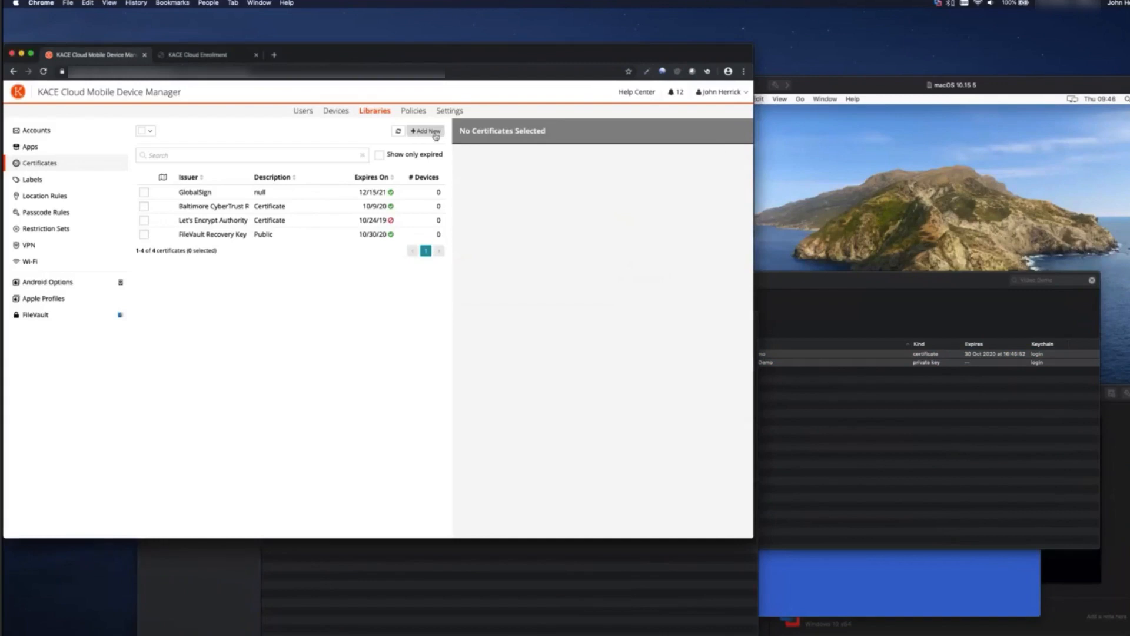
pyautogui.click(434, 132)
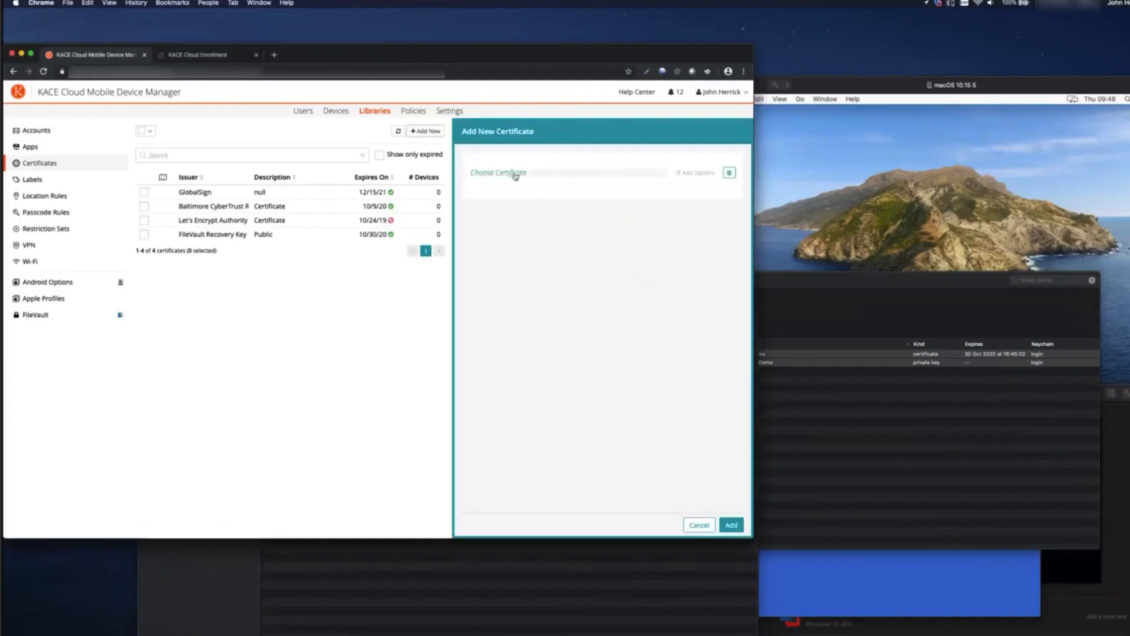
pyautogui.click(514, 175)
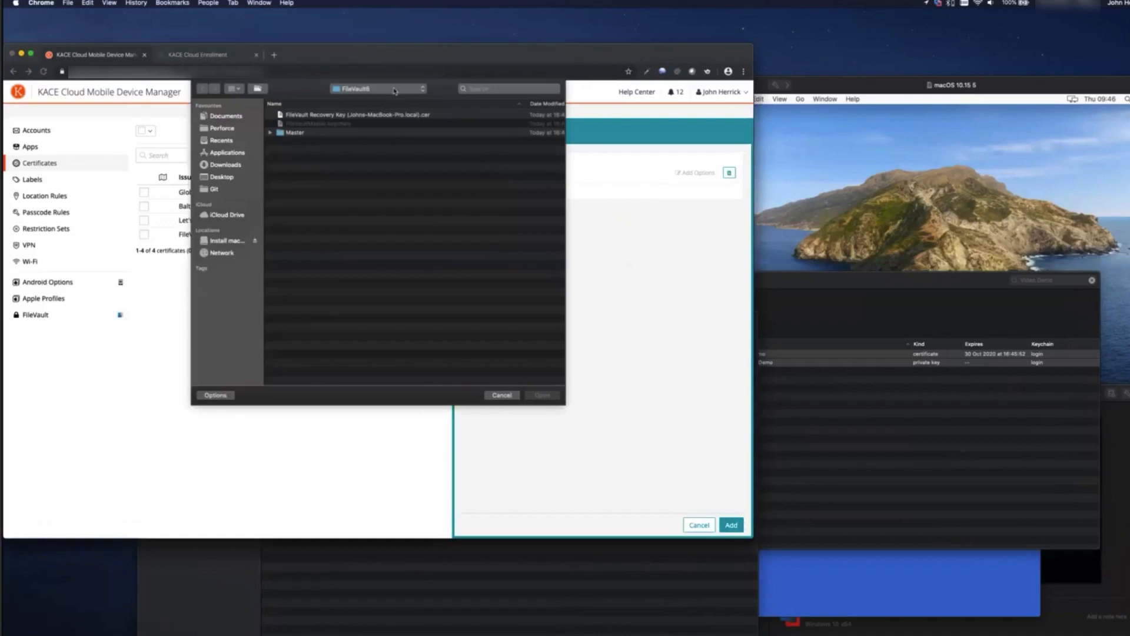
pyautogui.click(368, 90)
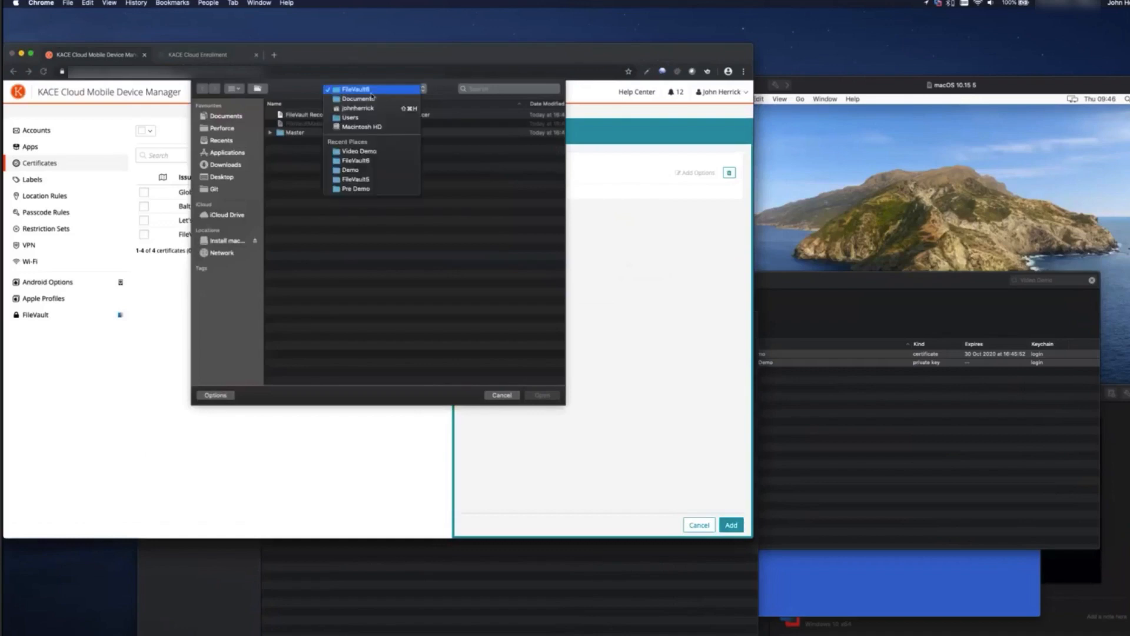
pyautogui.click(377, 257)
pyautogui.scroll(-10, 377, 258)
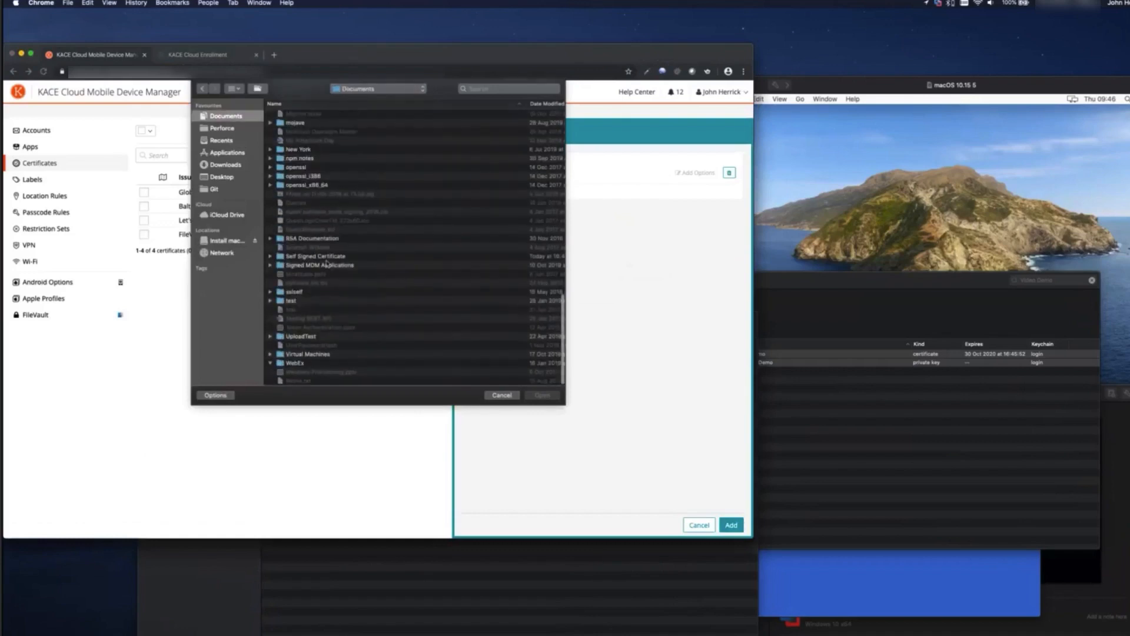
pyautogui.click(321, 258)
pyautogui.doubleClick(321, 258)
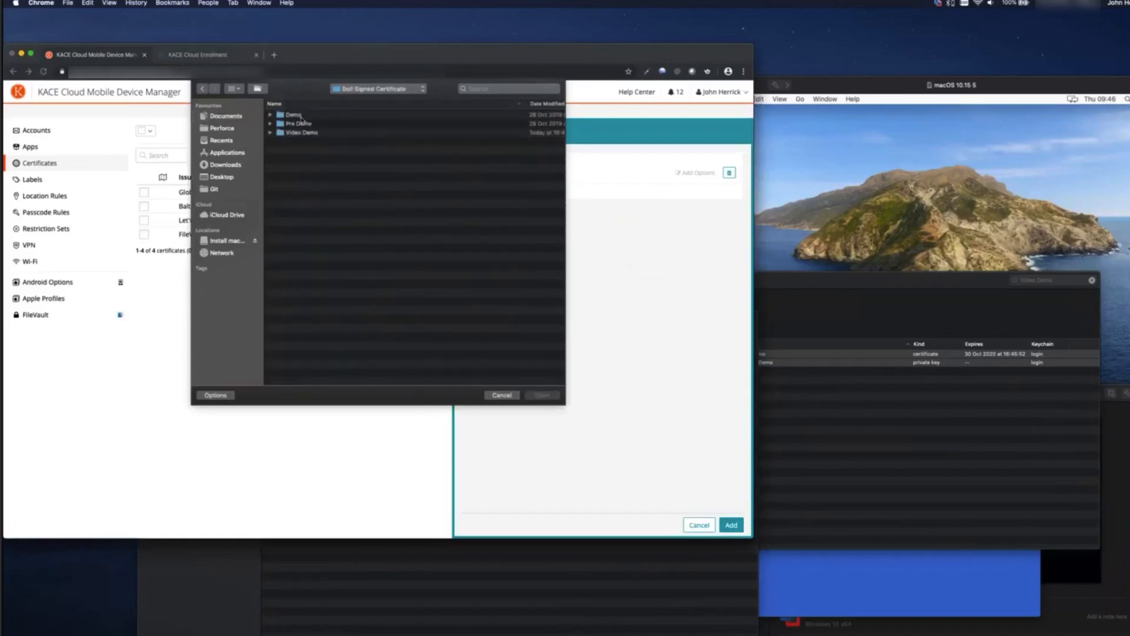
pyautogui.doubleClick(310, 132)
pyautogui.click(309, 124)
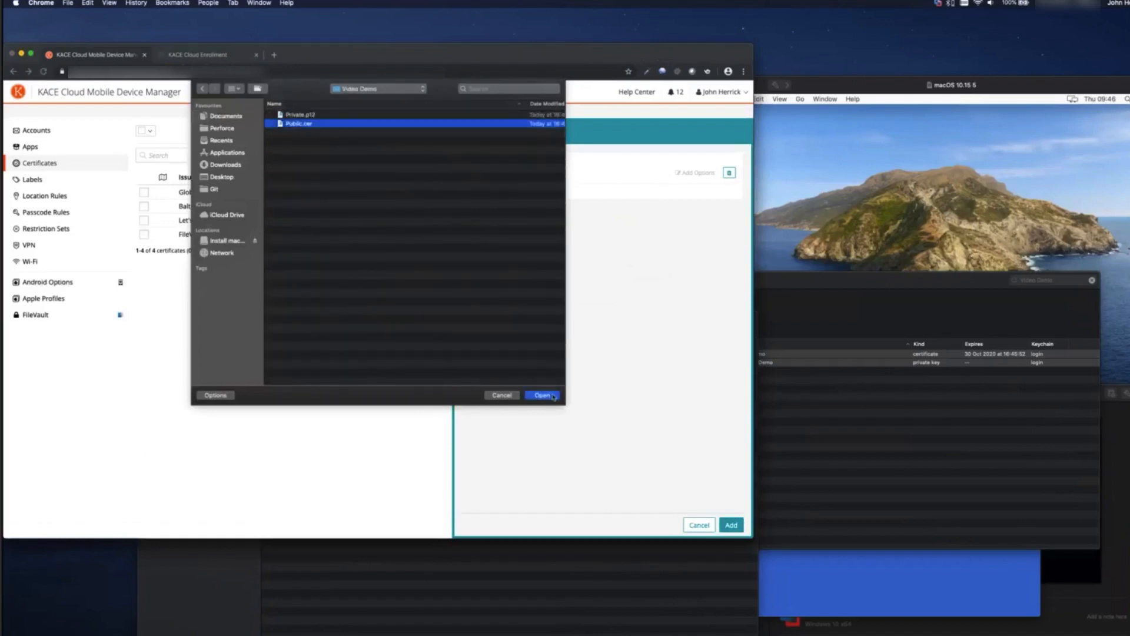
pyautogui.click(542, 395)
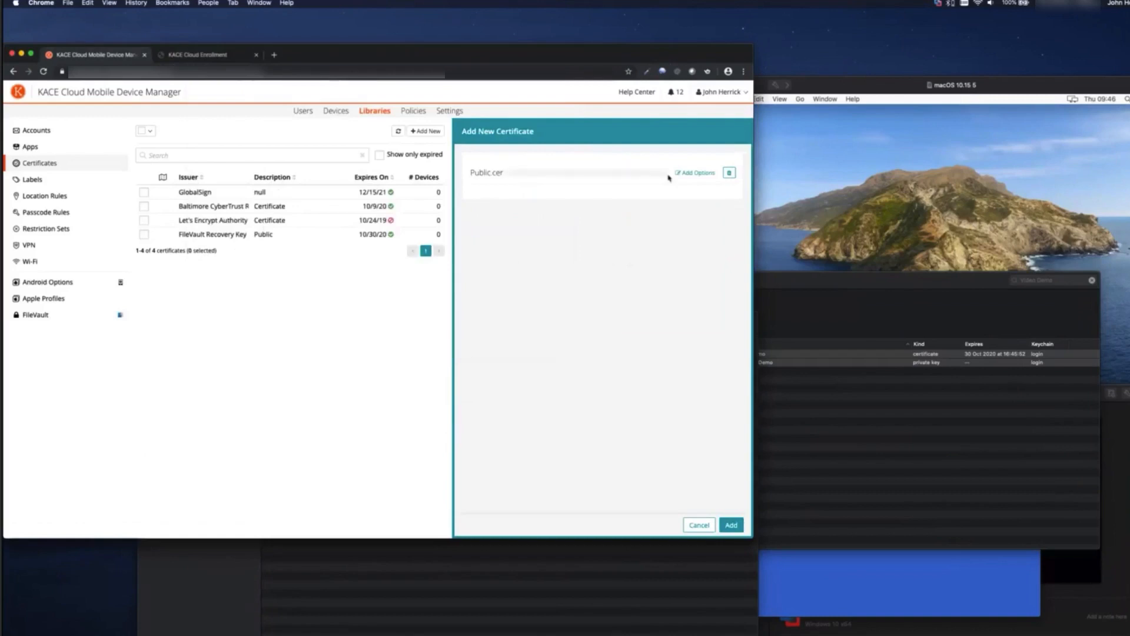
# Add the Public.cer certificate to the library with the description "Public" and open its details
pyautogui.click(695, 173)
pyautogui.click(735, 525)
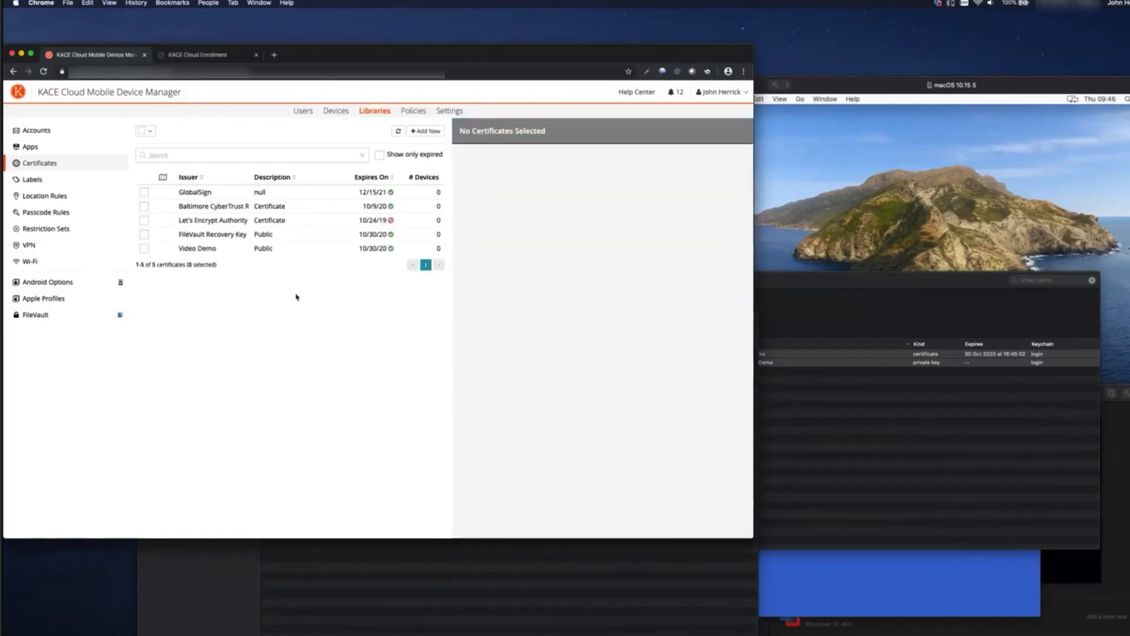
pyautogui.click(217, 251)
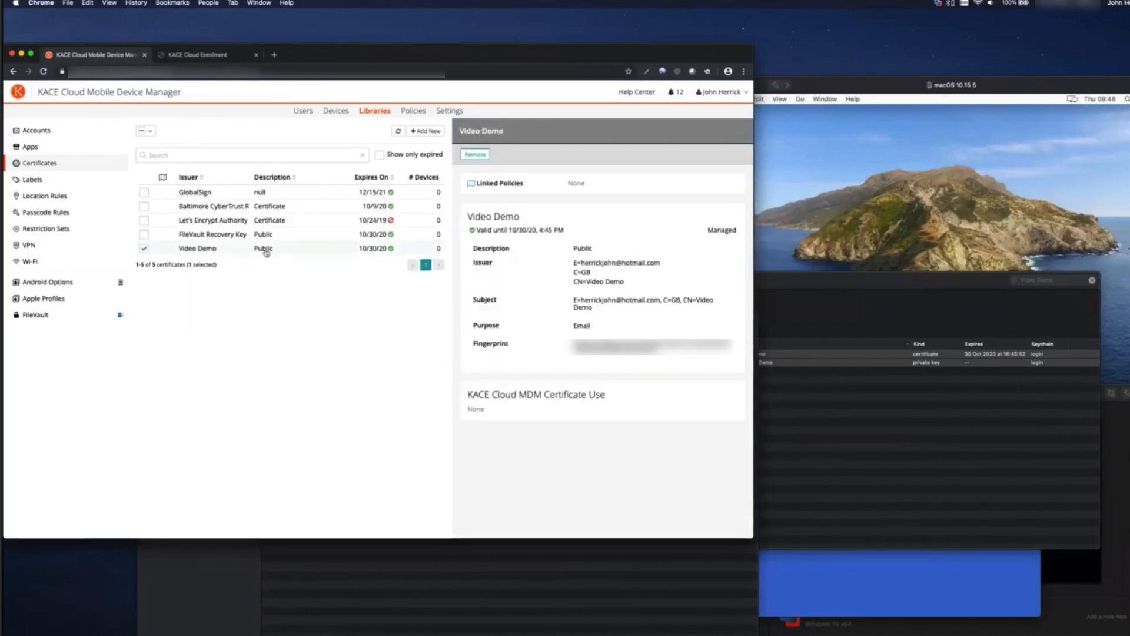
# Start another new certificate entry and choose Private.p12 from the Video Demo folder
pyautogui.click(428, 131)
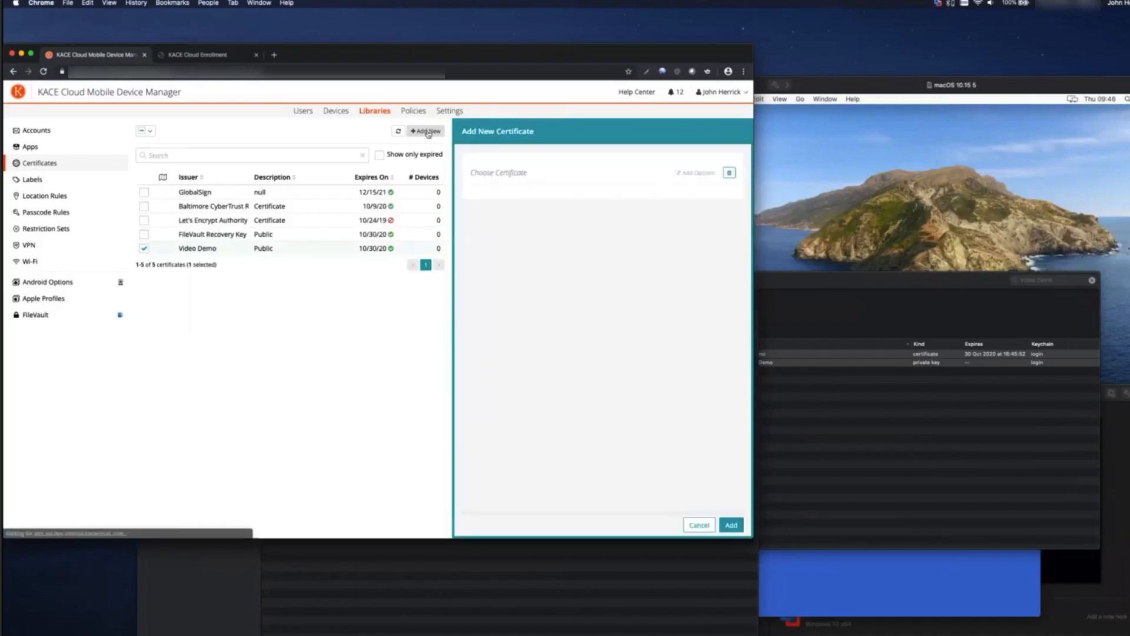
pyautogui.click(490, 173)
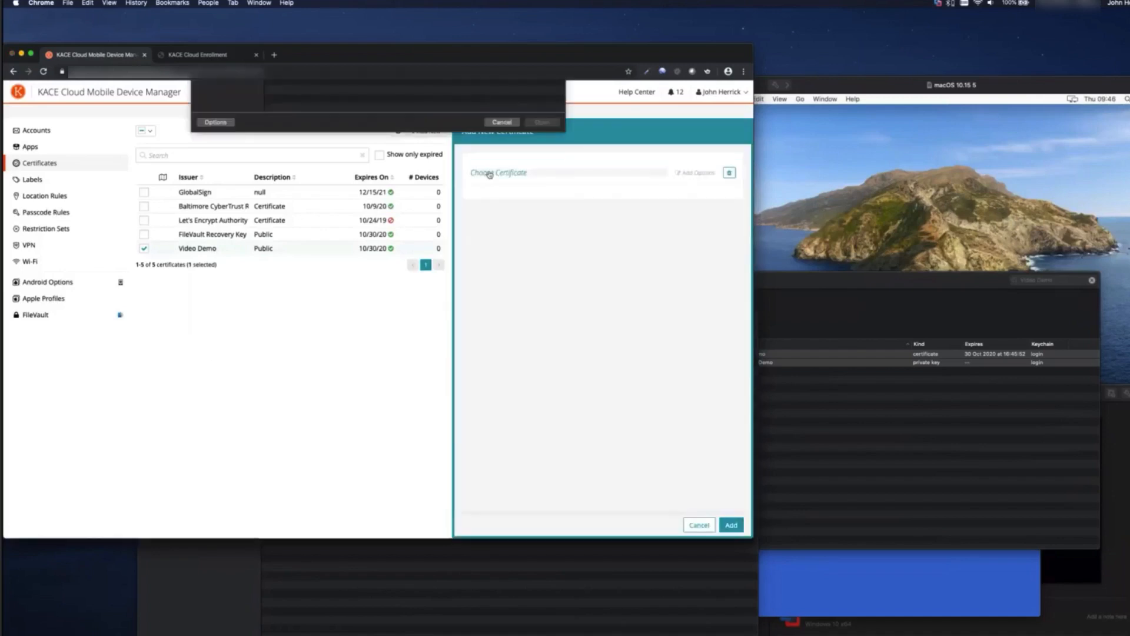
pyautogui.click(323, 115)
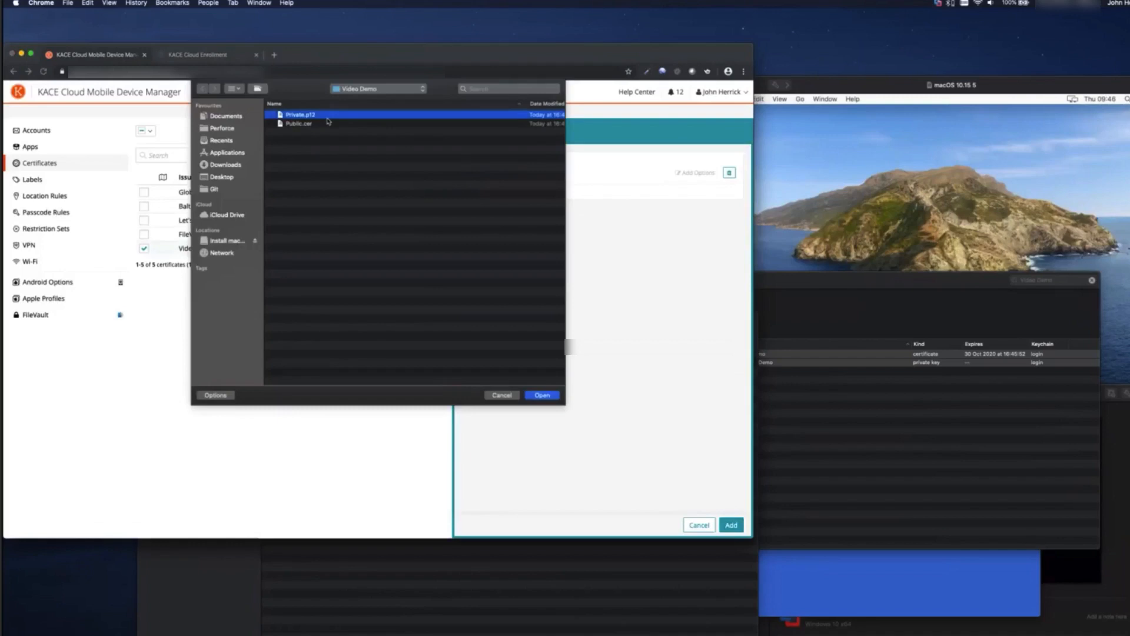
pyautogui.click(553, 398)
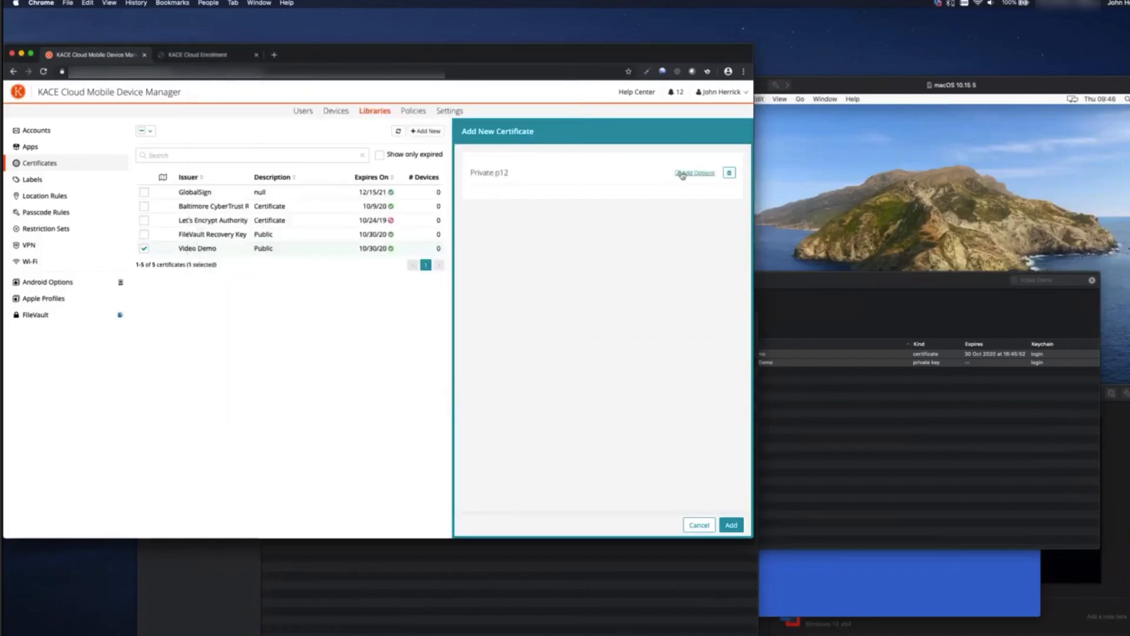
# Give Private.p12 the description "Private", enter its export password, add it to the library and open its details
pyautogui.click(683, 174)
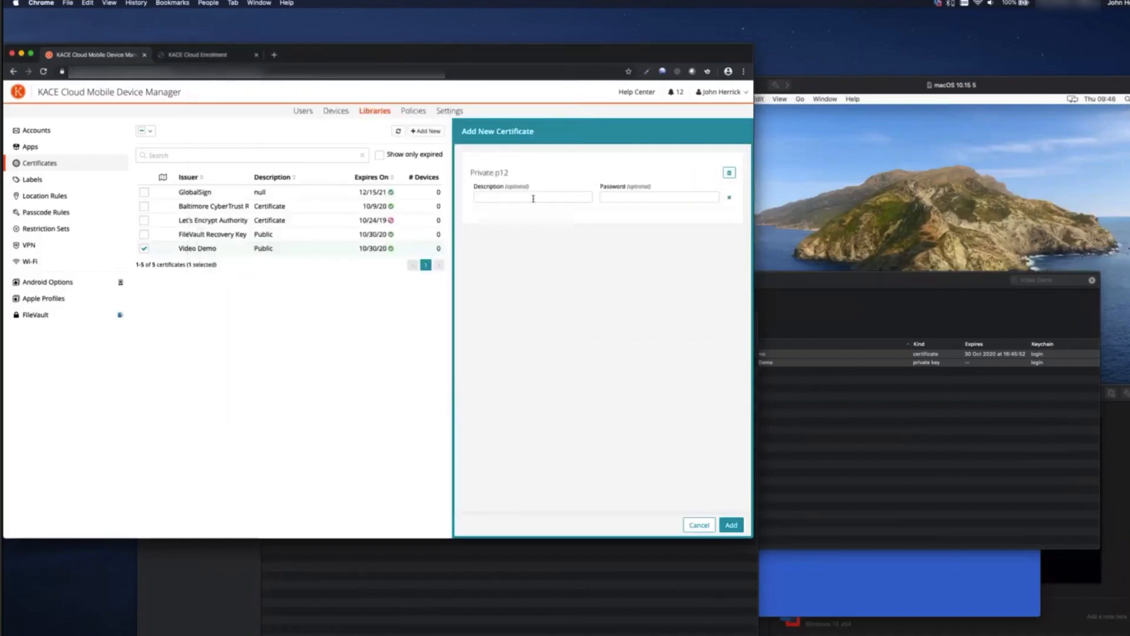
pyautogui.click(524, 198)
pyautogui.write('Private')
pyautogui.click(608, 197)
pyautogui.write('********')
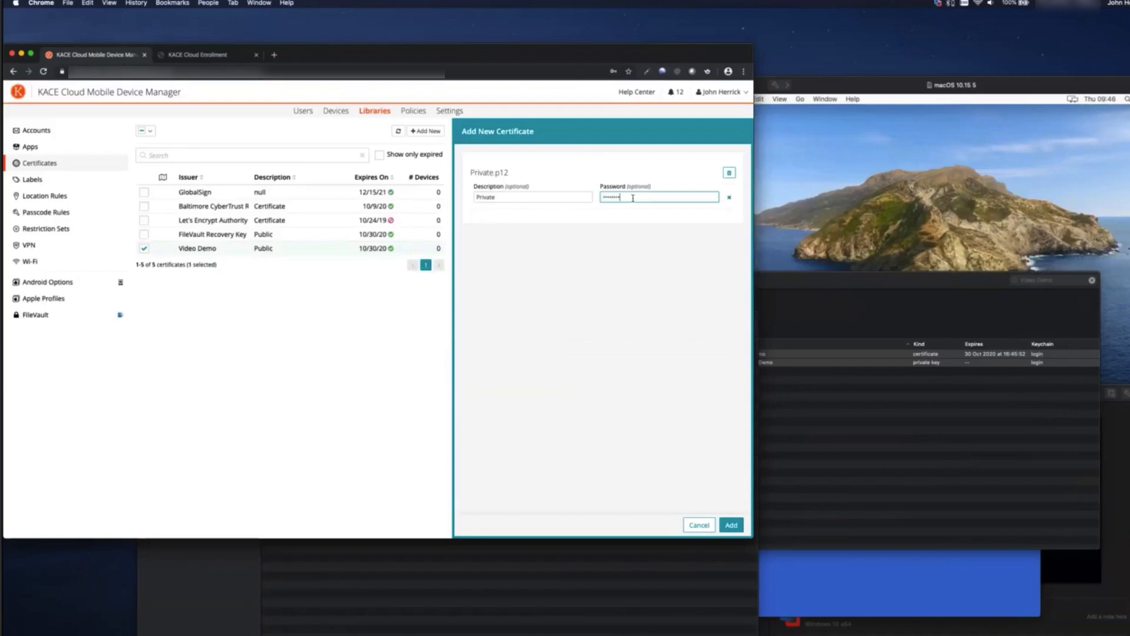
pyautogui.click(737, 529)
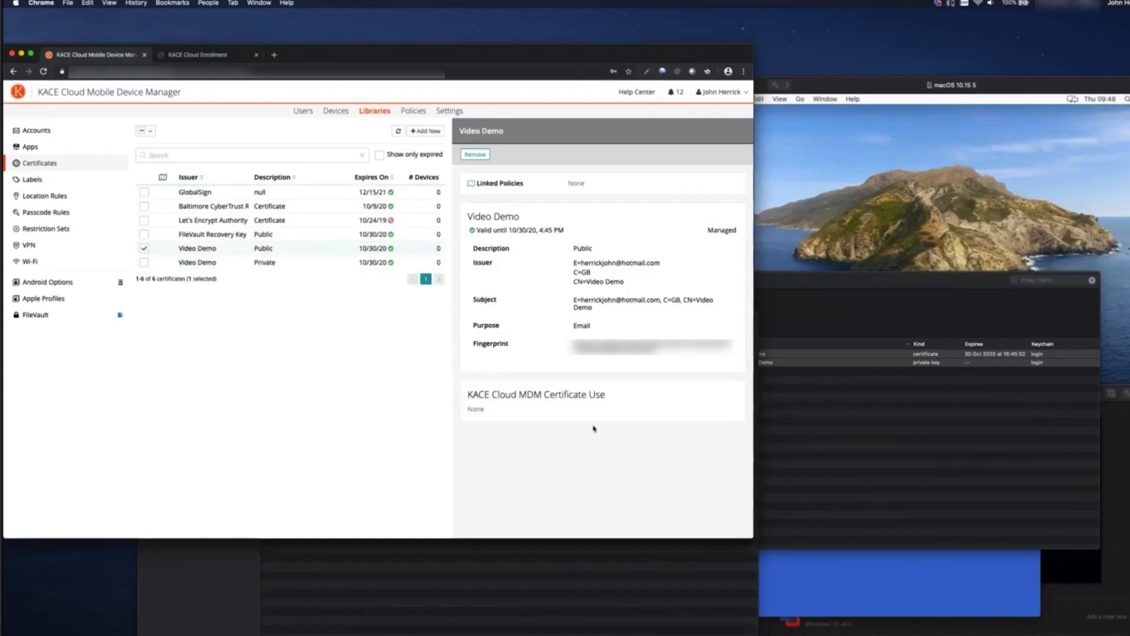
pyautogui.click(291, 262)
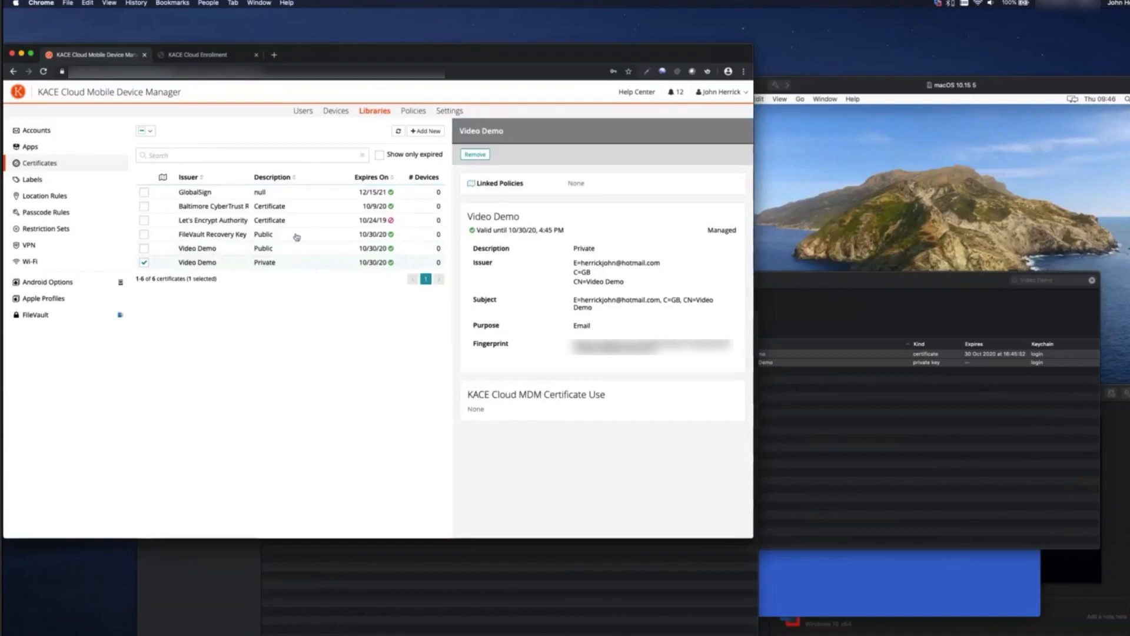
# Compare the FileVault Recovery Key certificate's details and fingerprint in KACE with its copy in Keychain Access's FileVaultMaster keychain
pyautogui.click(297, 236)
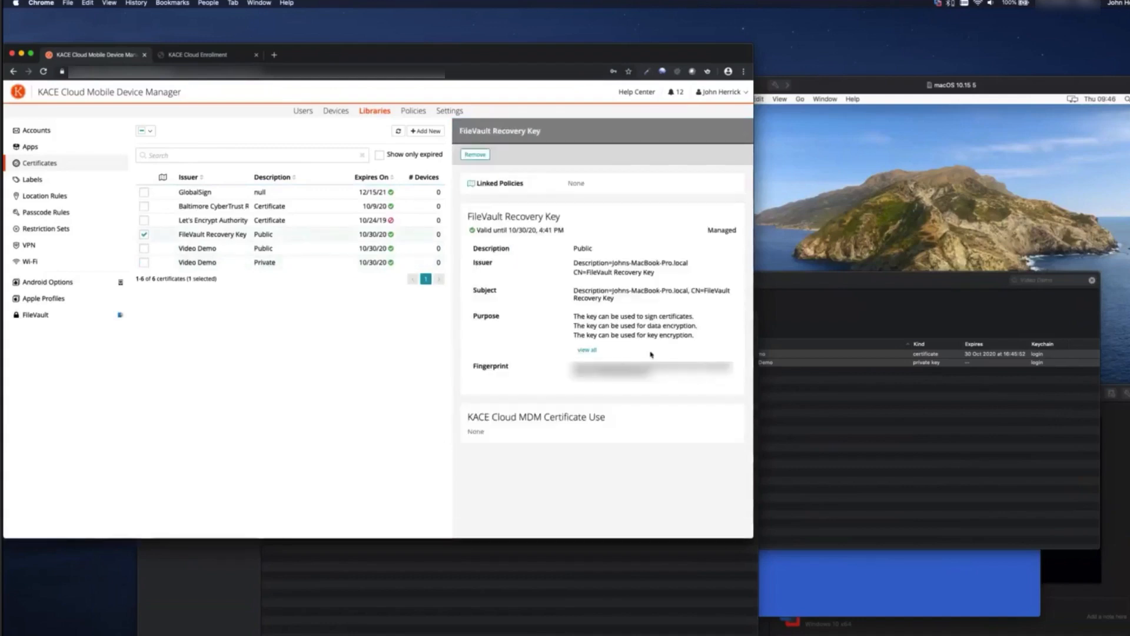
pyautogui.click(796, 383)
pyautogui.click(676, 324)
pyautogui.click(758, 356)
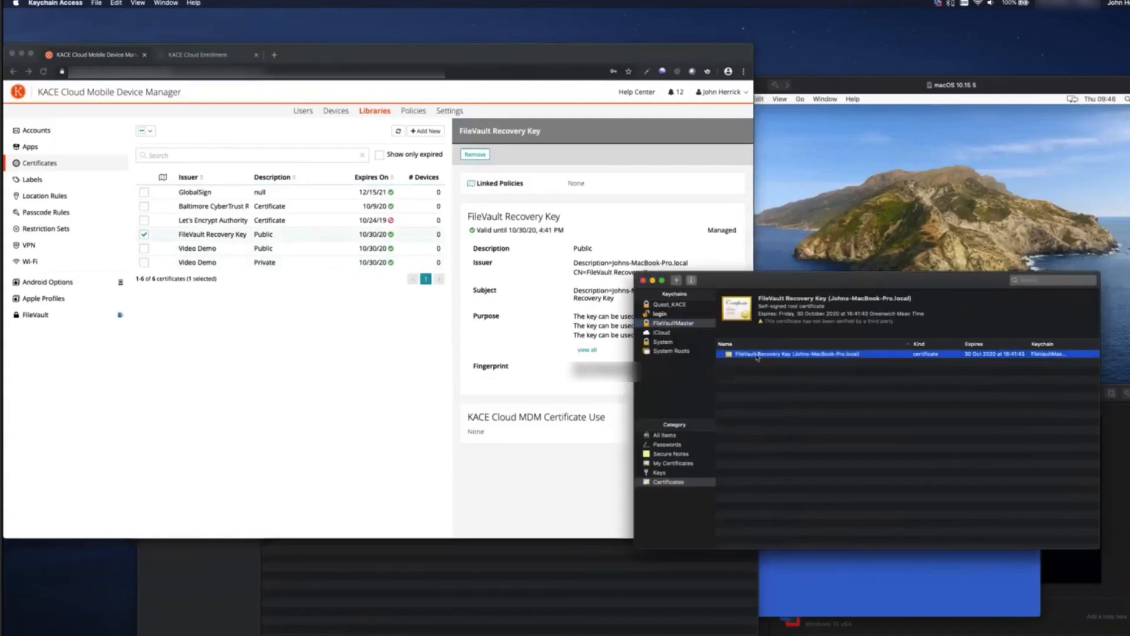
pyautogui.rightClick(757, 355)
pyautogui.click(788, 399)
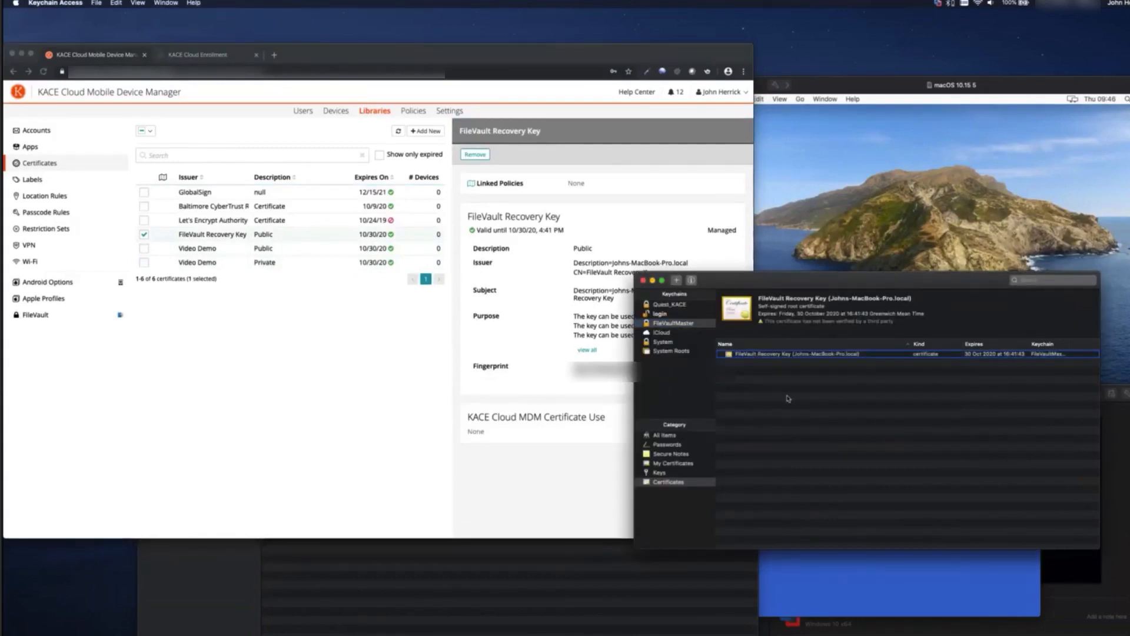
pyautogui.scroll(-5, 416, 460)
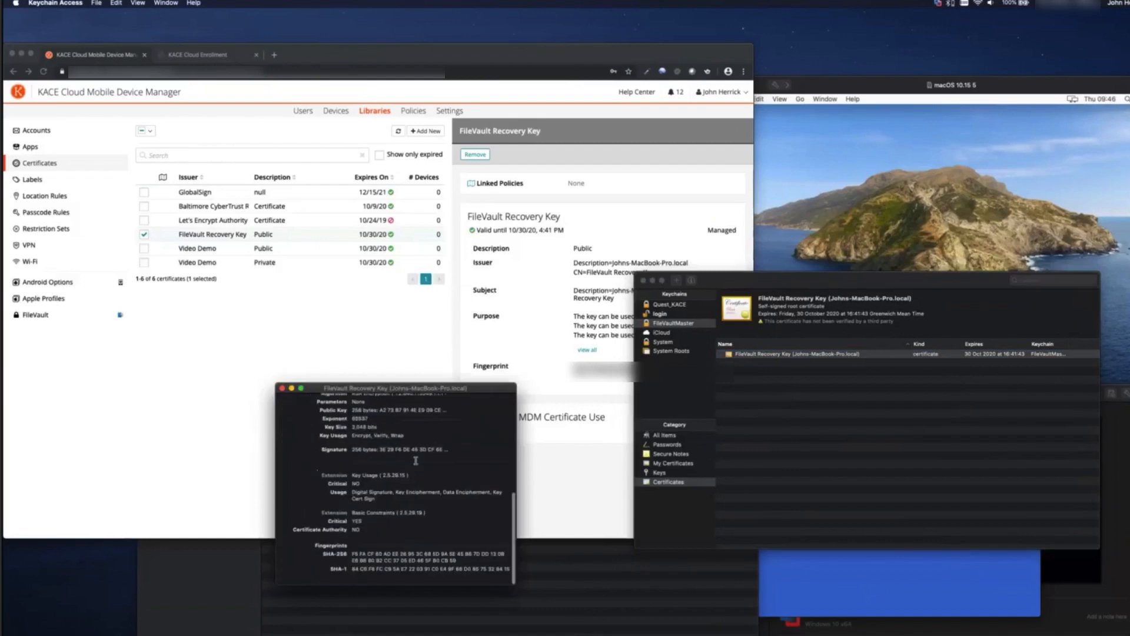
pyautogui.moveTo(728, 281); pyautogui.dragTo(868, 280)
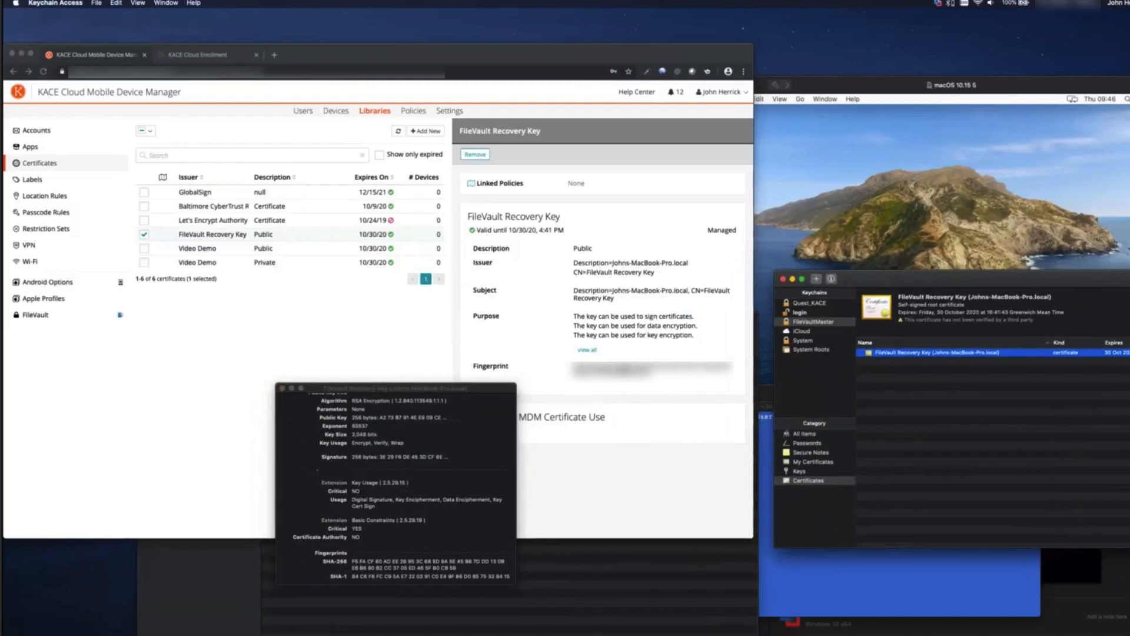
pyautogui.click(282, 389)
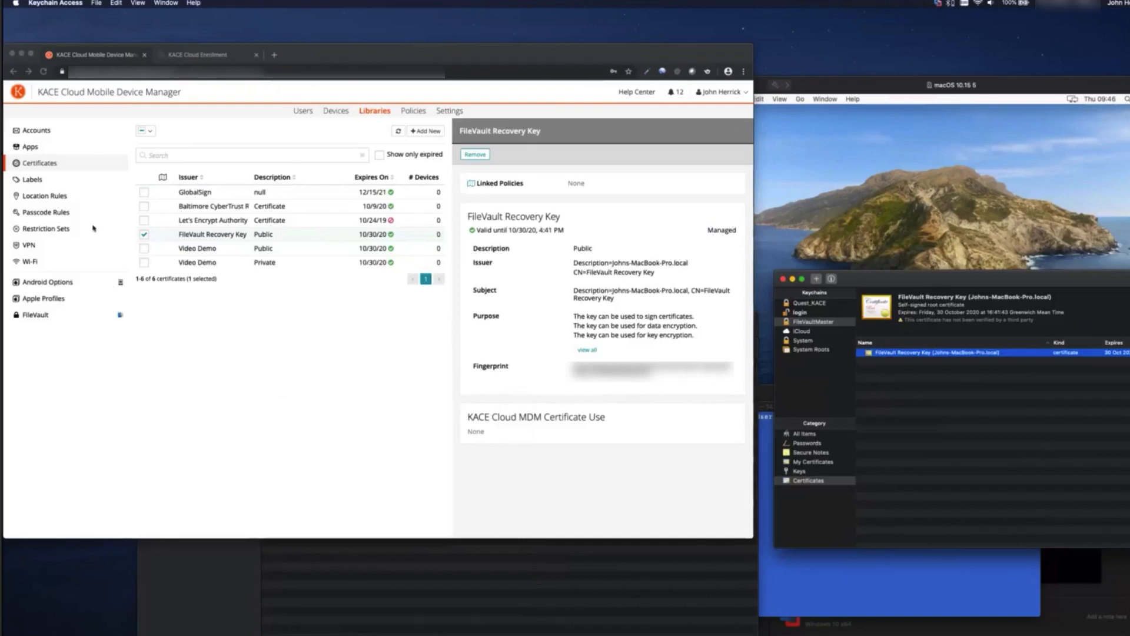
# Back in KACE Cloud MDM, start a new FileVault configuration in the library named "Video Demo Test"
pyautogui.click(40, 316)
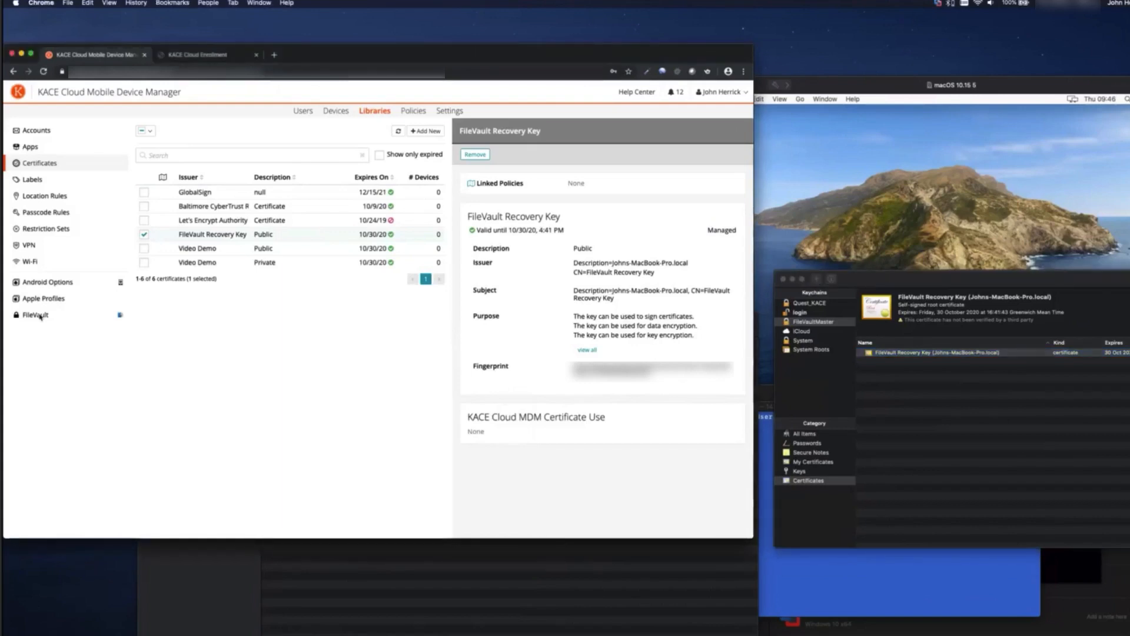
pyautogui.click(40, 317)
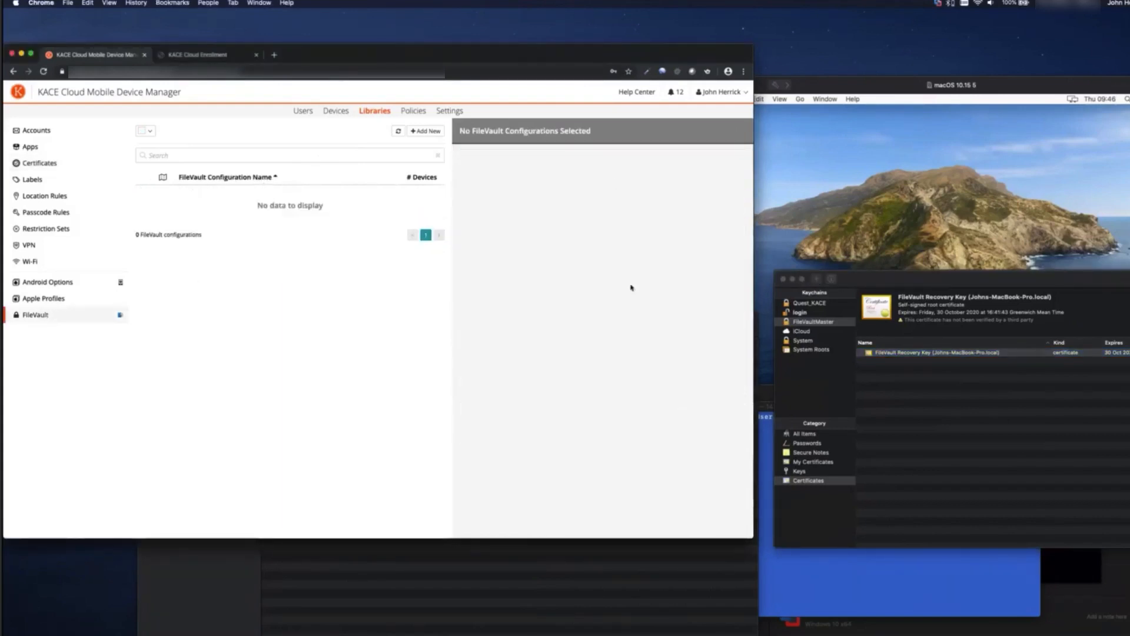
pyautogui.click(428, 132)
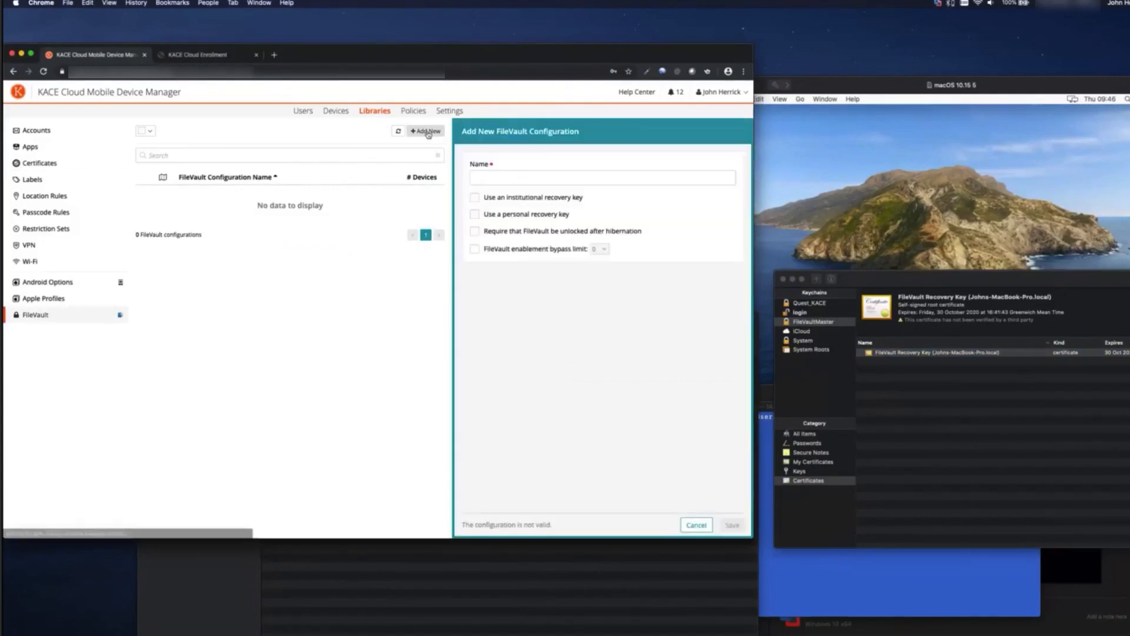
pyautogui.click(521, 181)
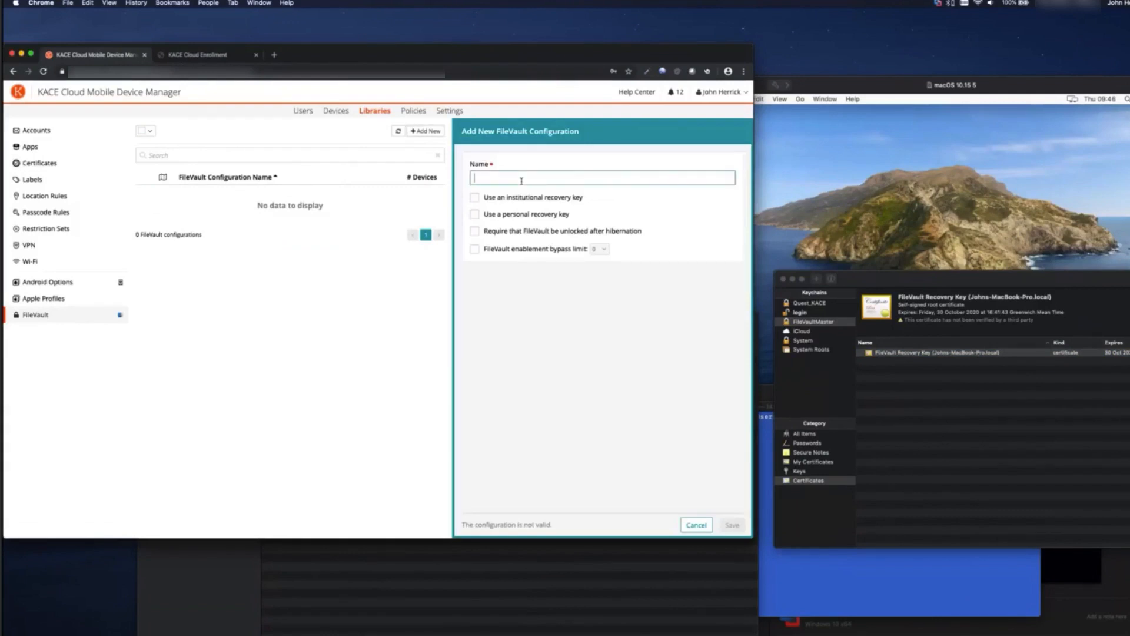
pyautogui.write('Video Demo Test')
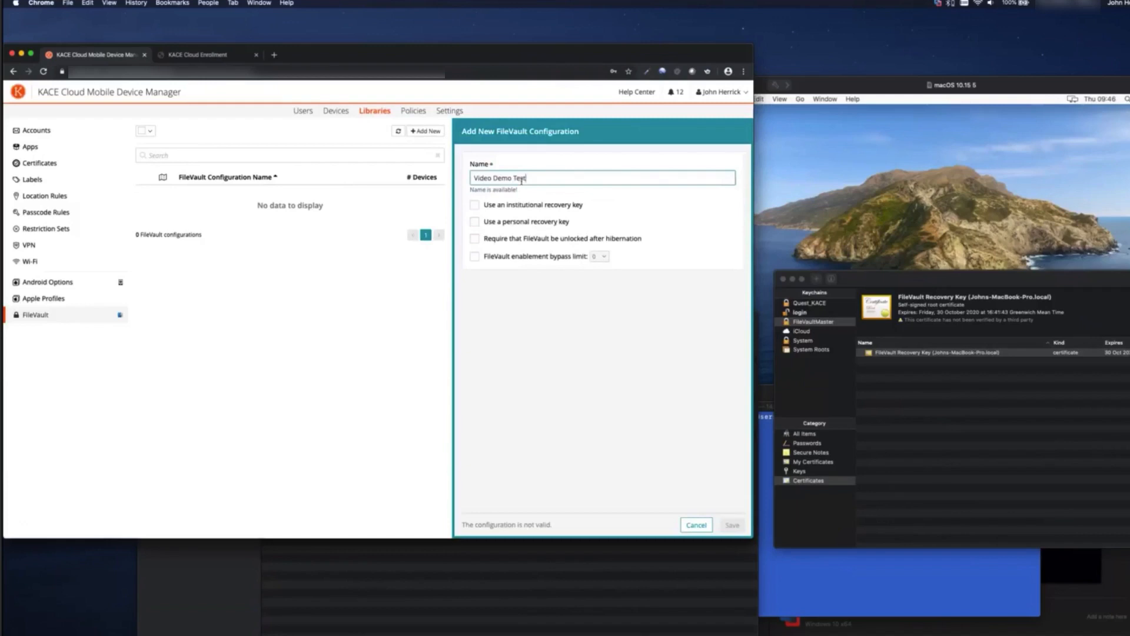
# Enable the institutional recovery key for the configuration and add the FileVault Recovery Key (Public) certificate to it
pyautogui.click(474, 206)
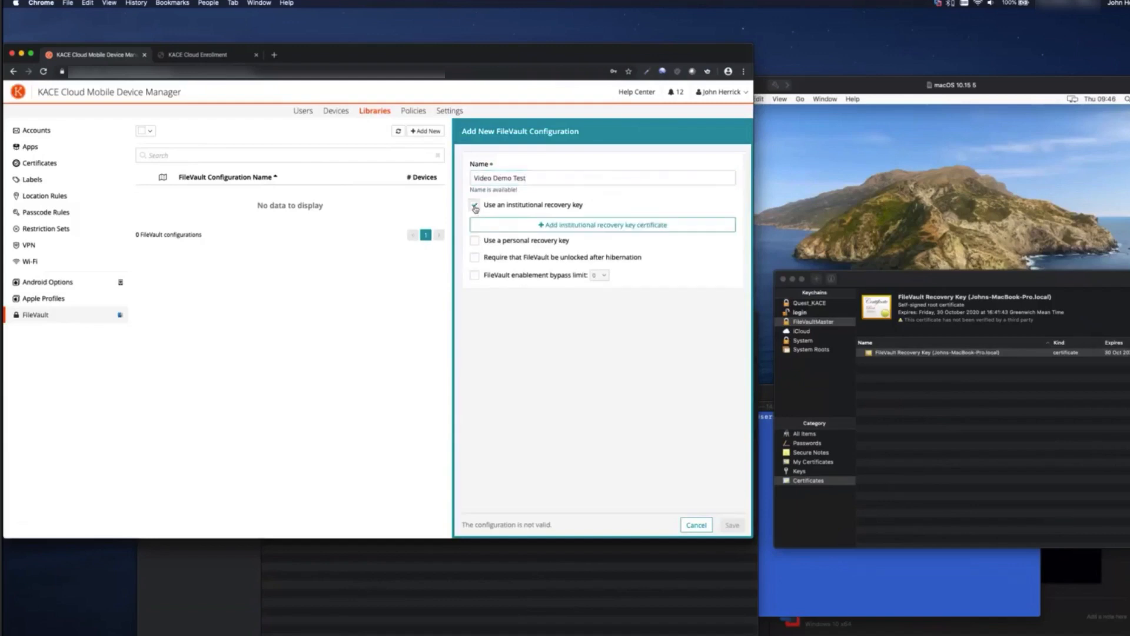
pyautogui.click(539, 226)
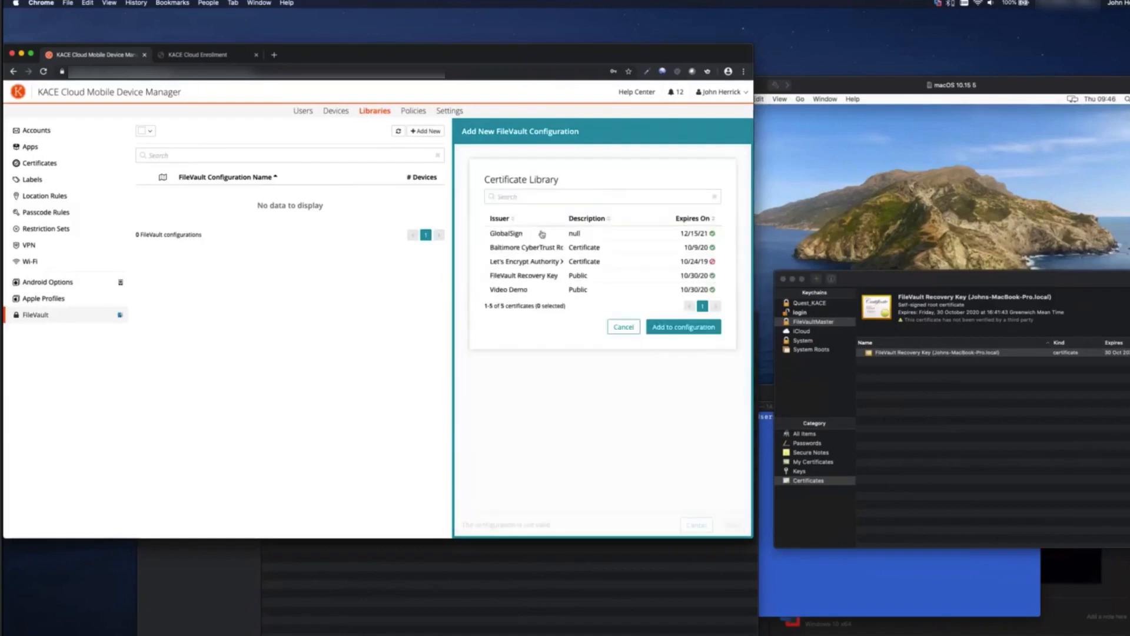
pyautogui.click(538, 279)
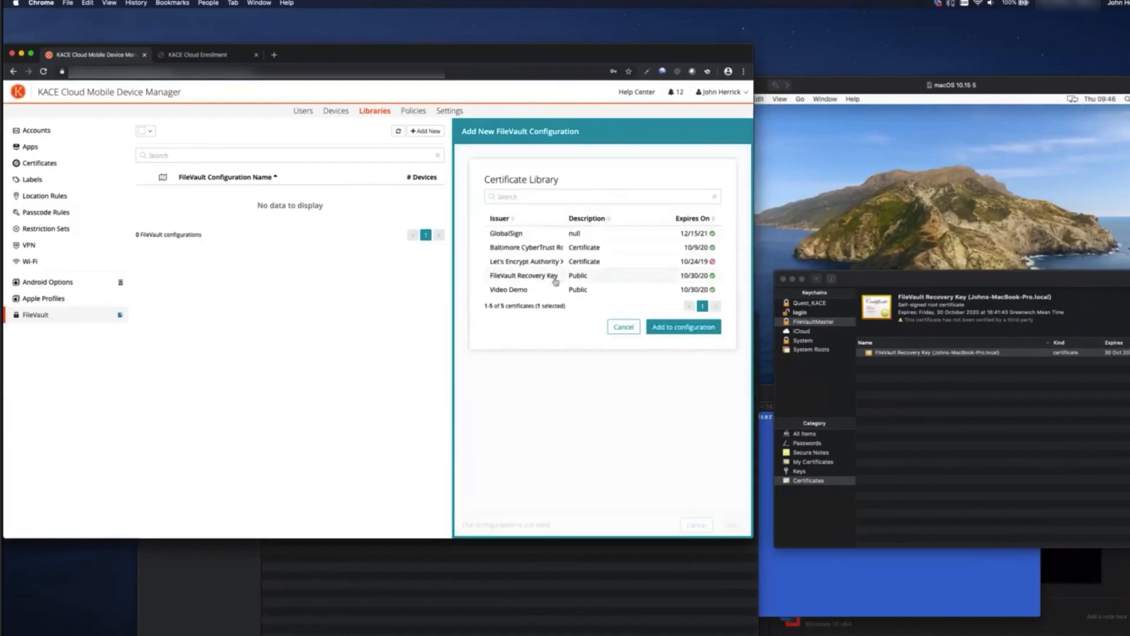
pyautogui.click(684, 329)
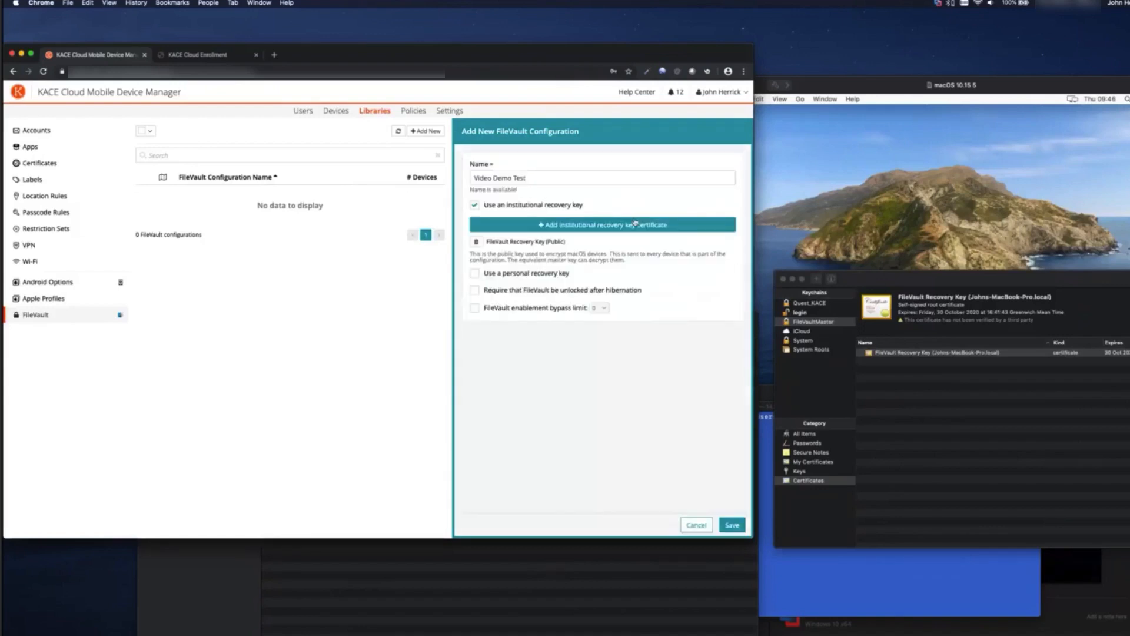
# Enable a personal recovery key shown to the device user and reported during inventory, with the inventory message "Stored in KACE Cloud MDM"
pyautogui.click(476, 274)
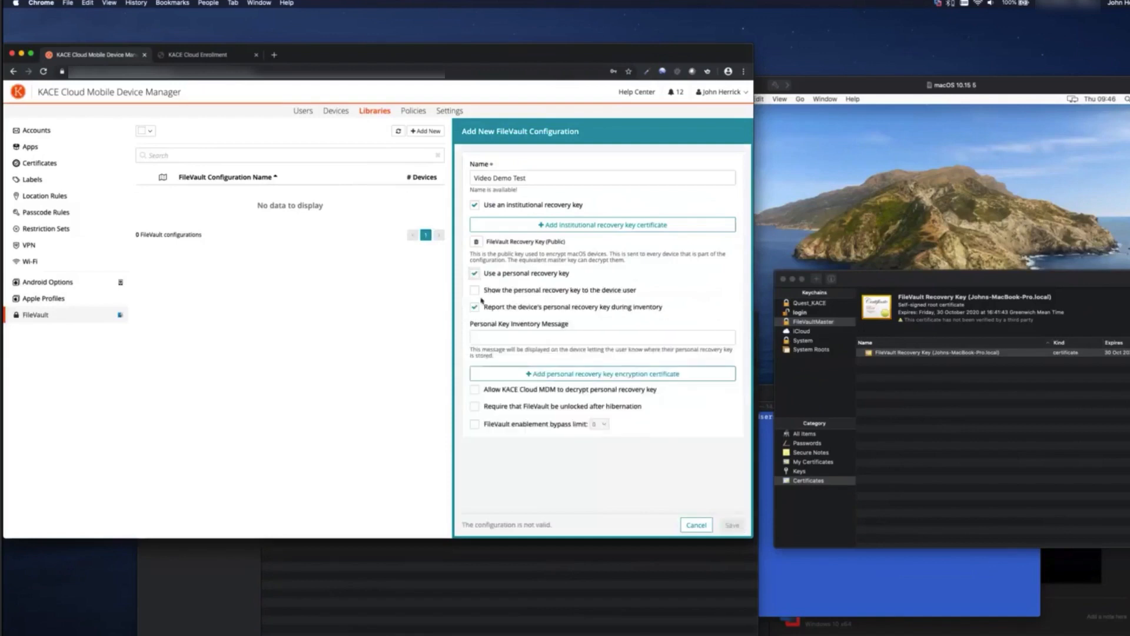
pyautogui.click(475, 291)
pyautogui.click(475, 307)
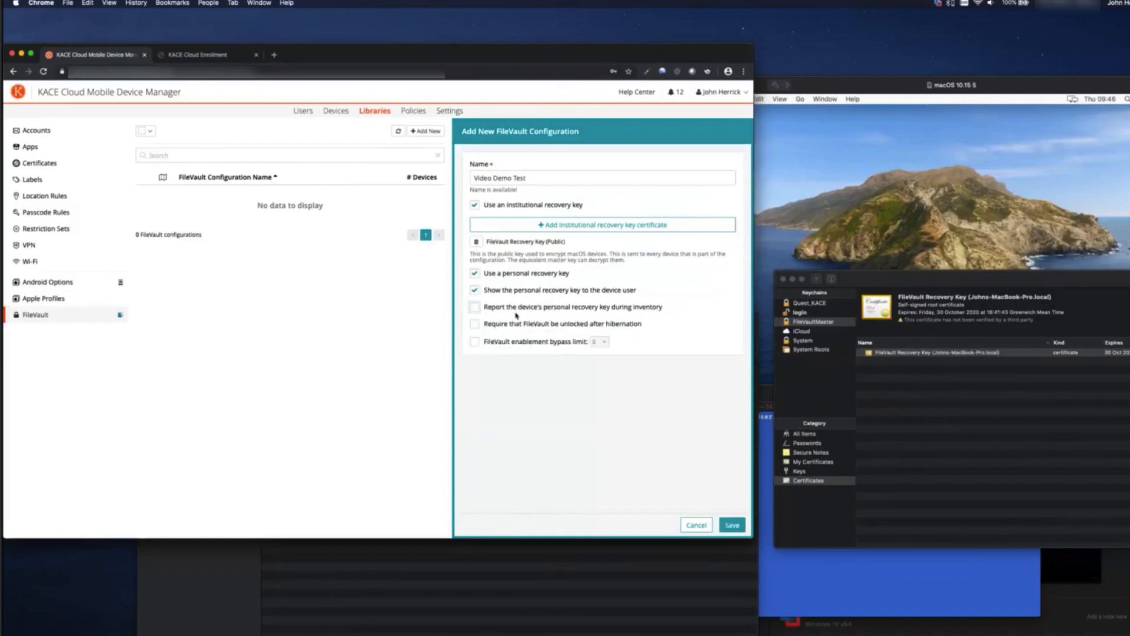
pyautogui.click(475, 308)
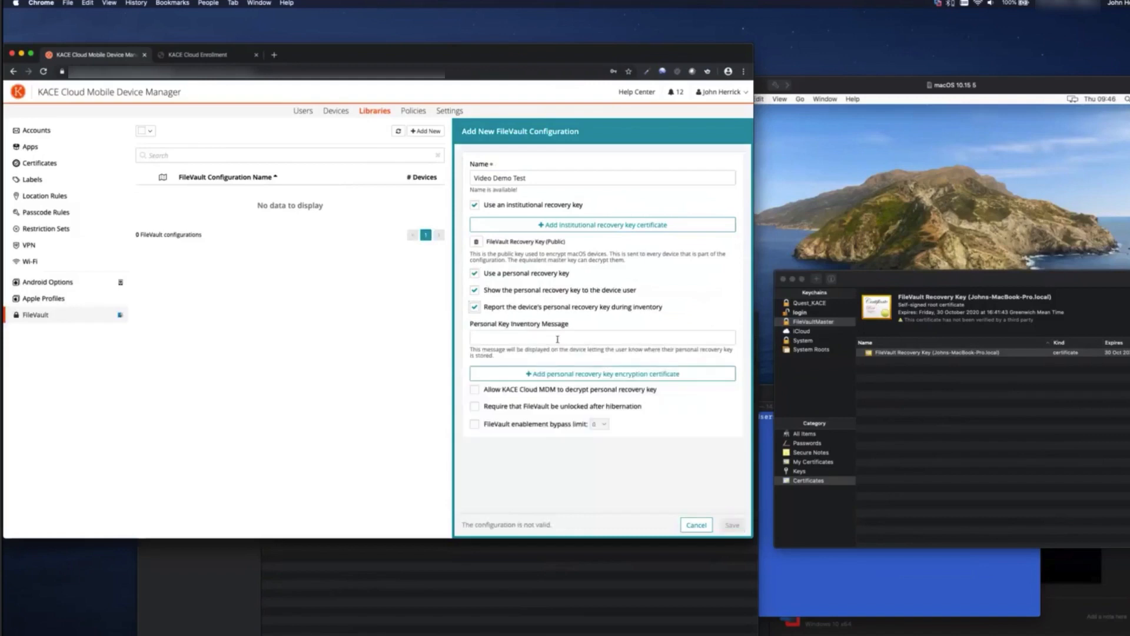
pyautogui.click(558, 340)
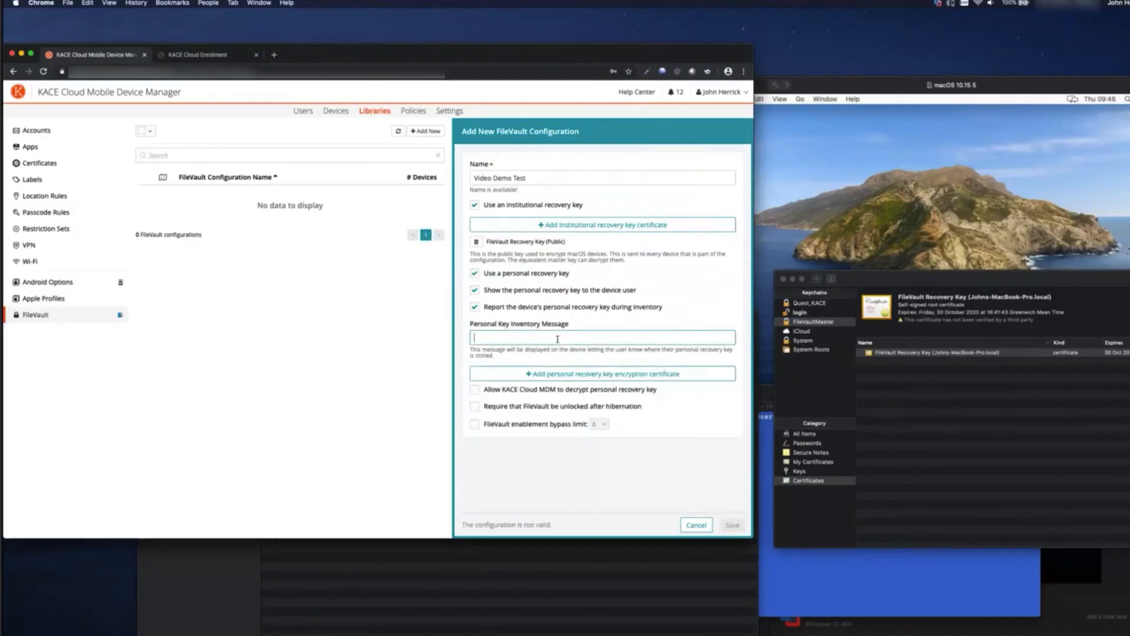
pyautogui.write('Stored in KACE Cloud MDM')
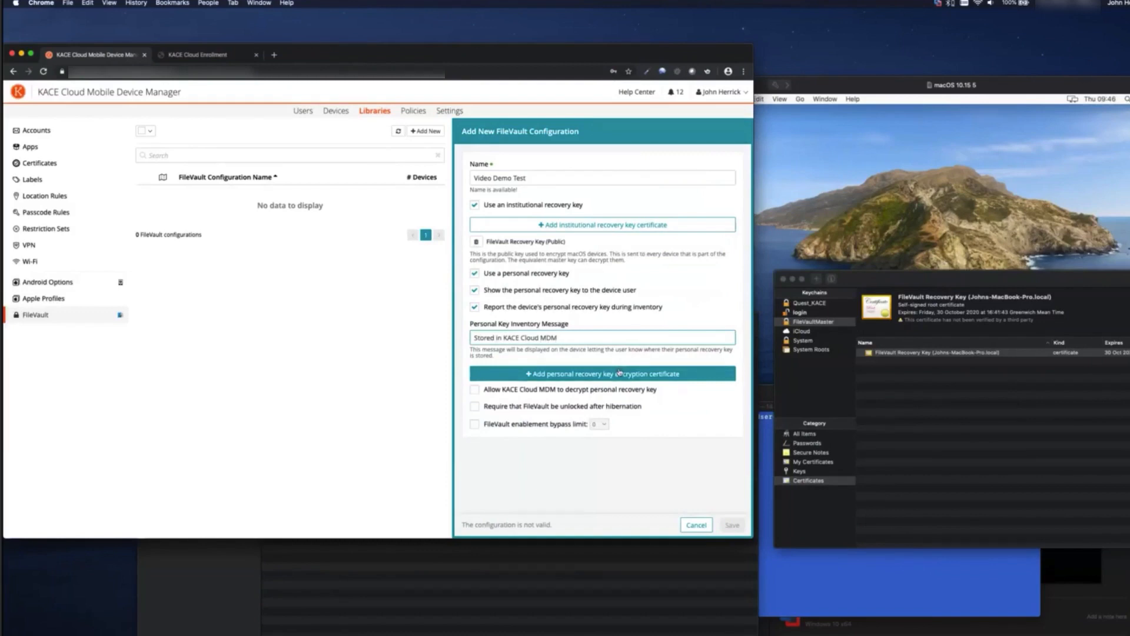
# Add the Video Demo (Public) encryption certificate, then allow KACE Cloud MDM to decrypt the personal recovery key with the Video Demo (Private) certificate
pyautogui.click(620, 373)
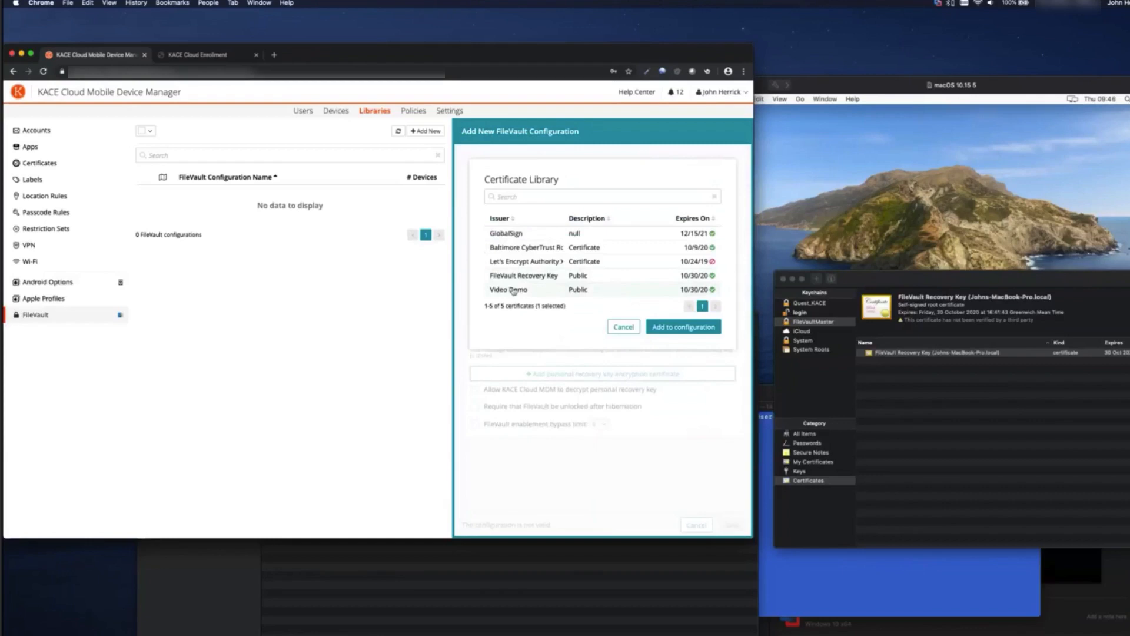
pyautogui.click(674, 328)
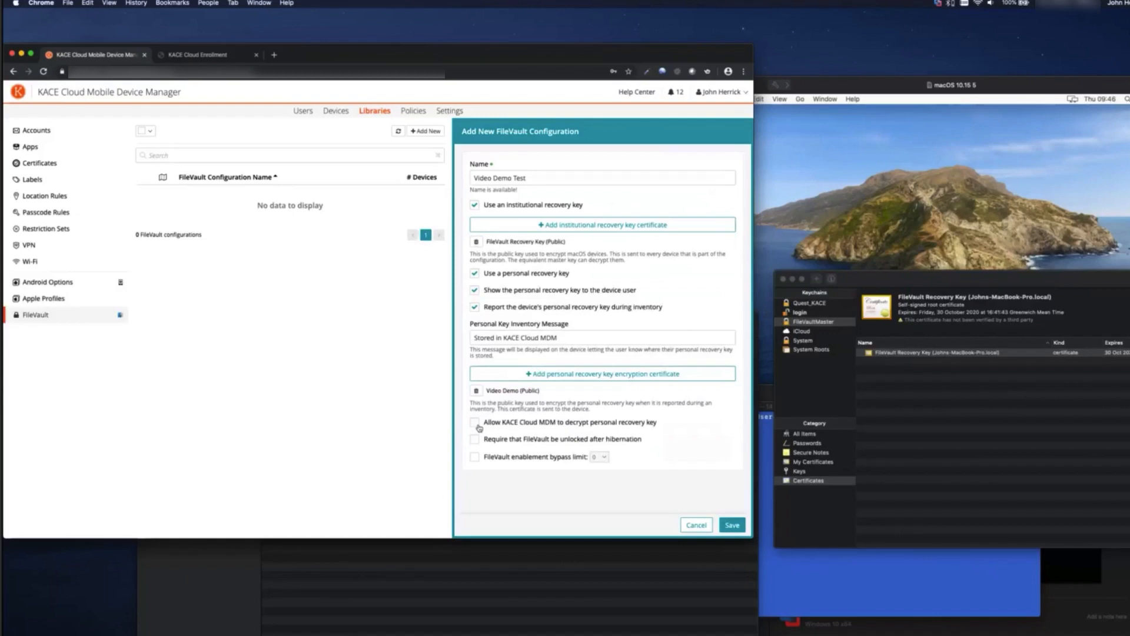
pyautogui.click(475, 423)
pyautogui.click(568, 443)
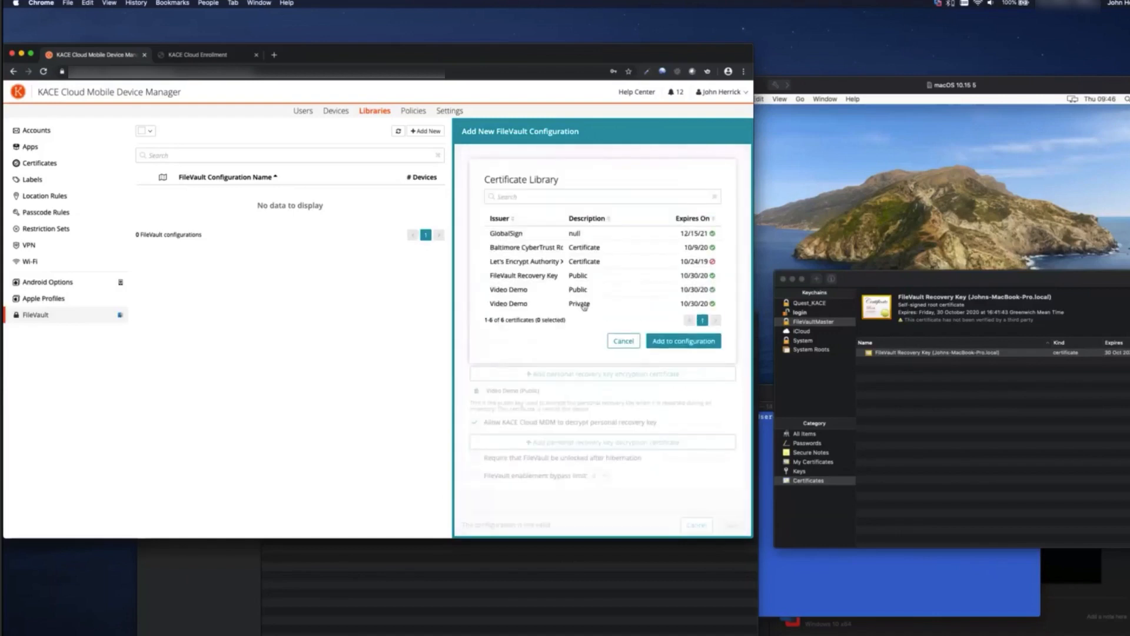
pyautogui.click(584, 305)
pyautogui.click(699, 346)
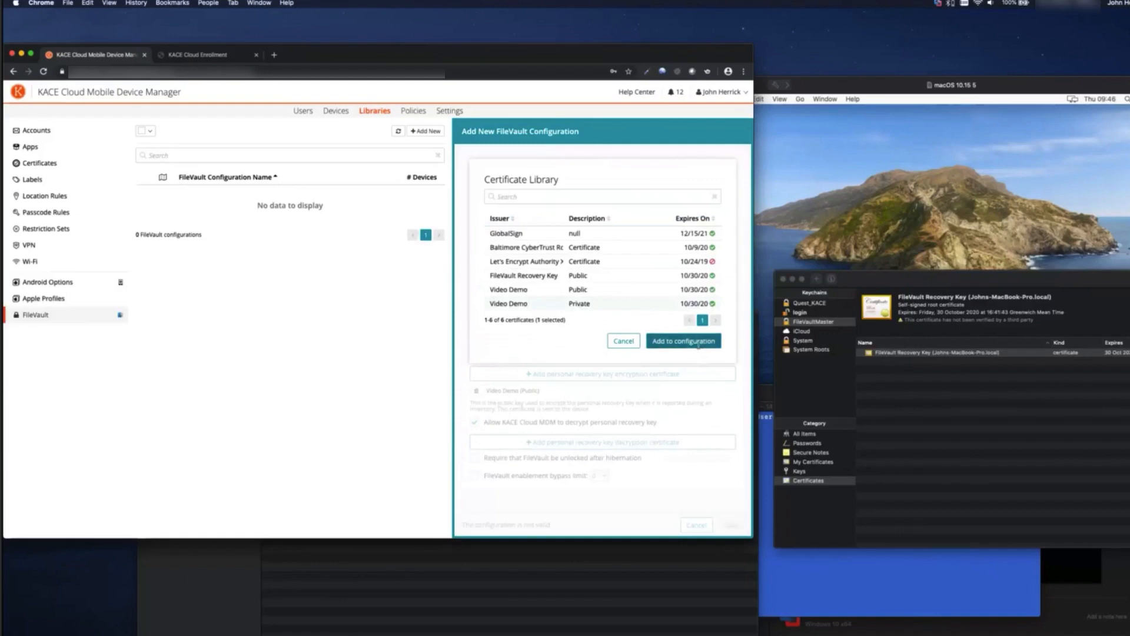
pyautogui.scroll(-1, 659, 387)
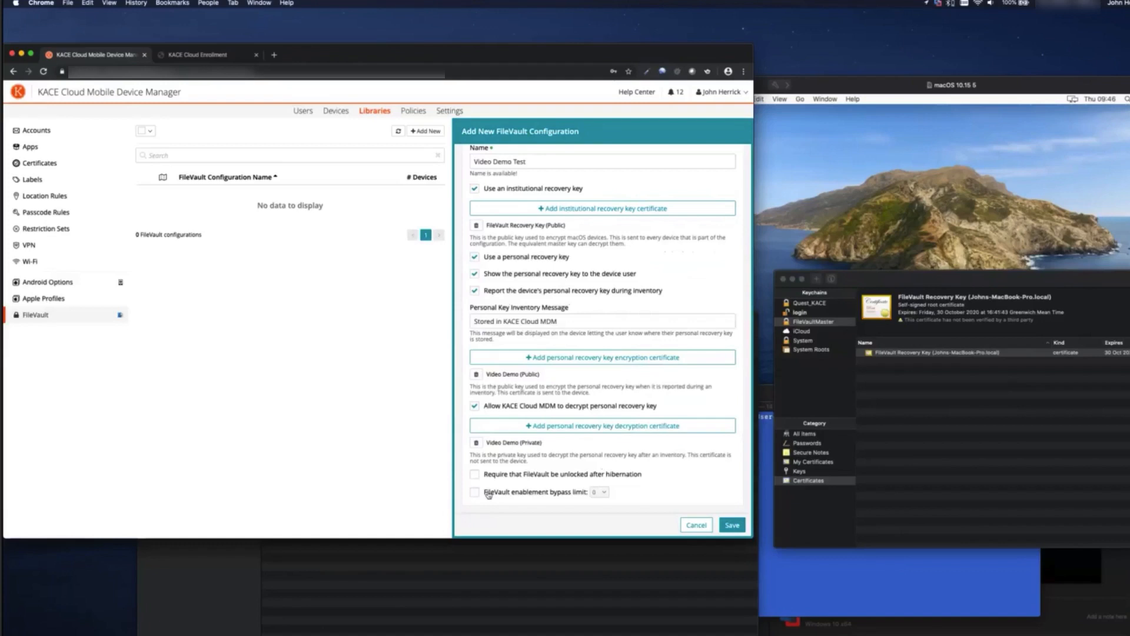
pyautogui.scroll(1, 546, 394)
pyautogui.scroll(-1, 546, 395)
pyautogui.click(604, 493)
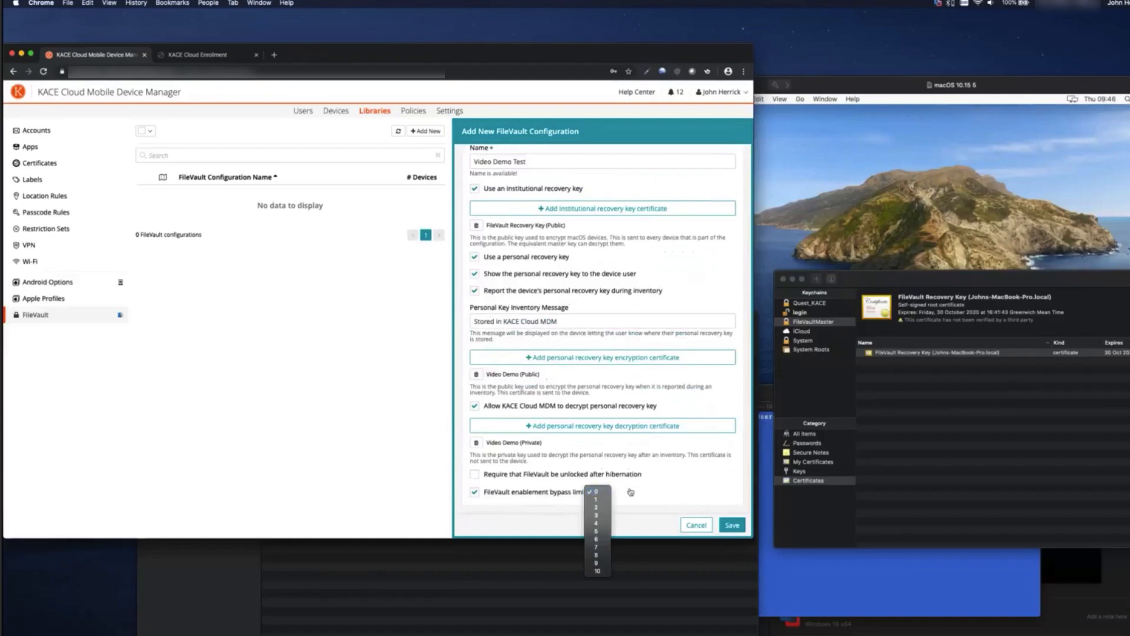
pyautogui.click(630, 492)
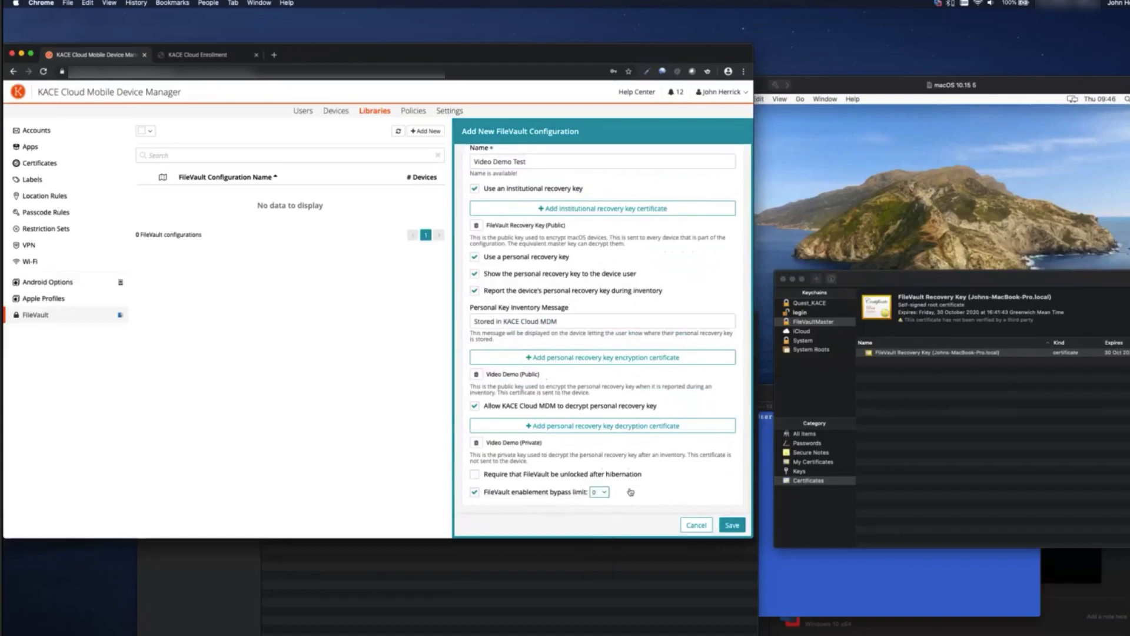
pyautogui.click(474, 493)
# Save the new Video Demo Test FileVault configuration to the library
pyautogui.scroll(1, 629, 474)
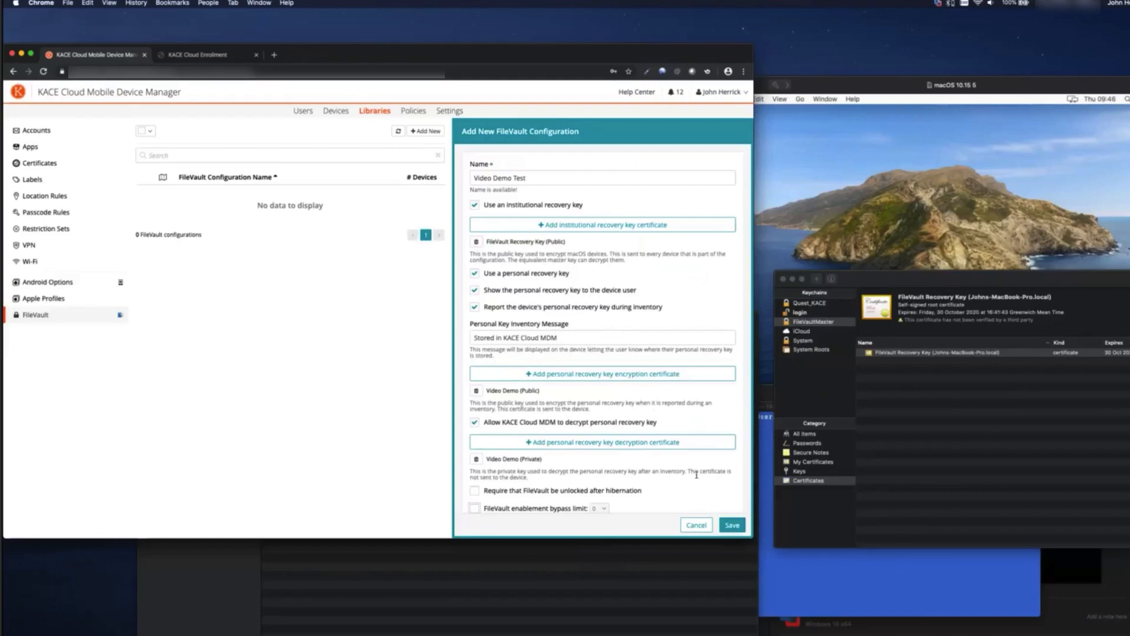
pyautogui.click(734, 527)
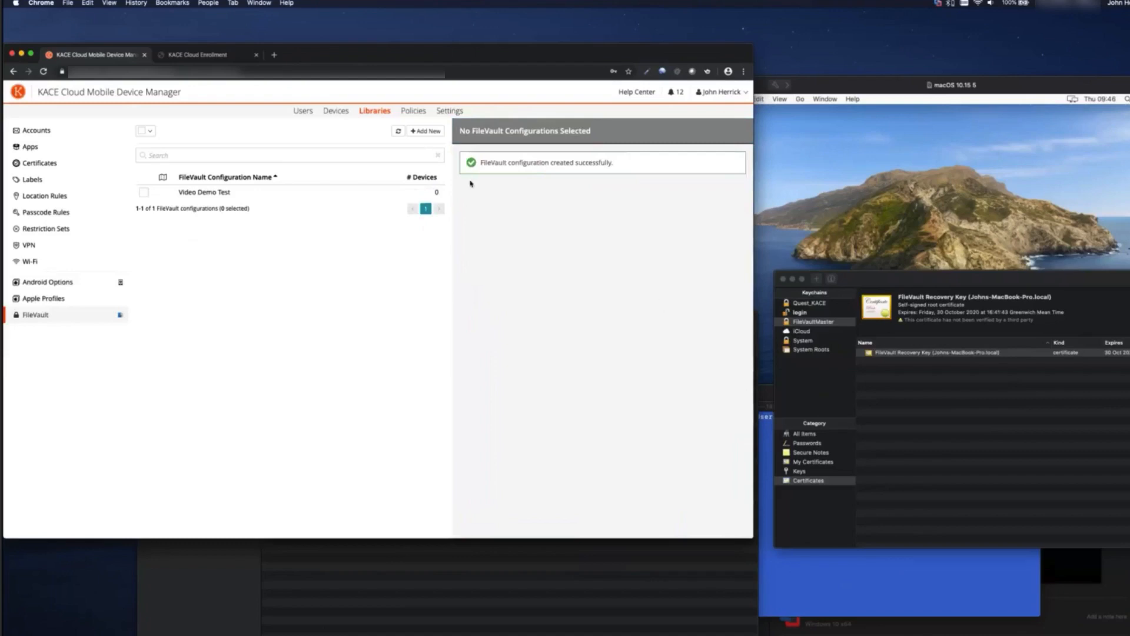
# In the device inventory, apply the Video Demo Test FileVault configuration to the selected enrolled MacBook Pro
pyautogui.click(337, 111)
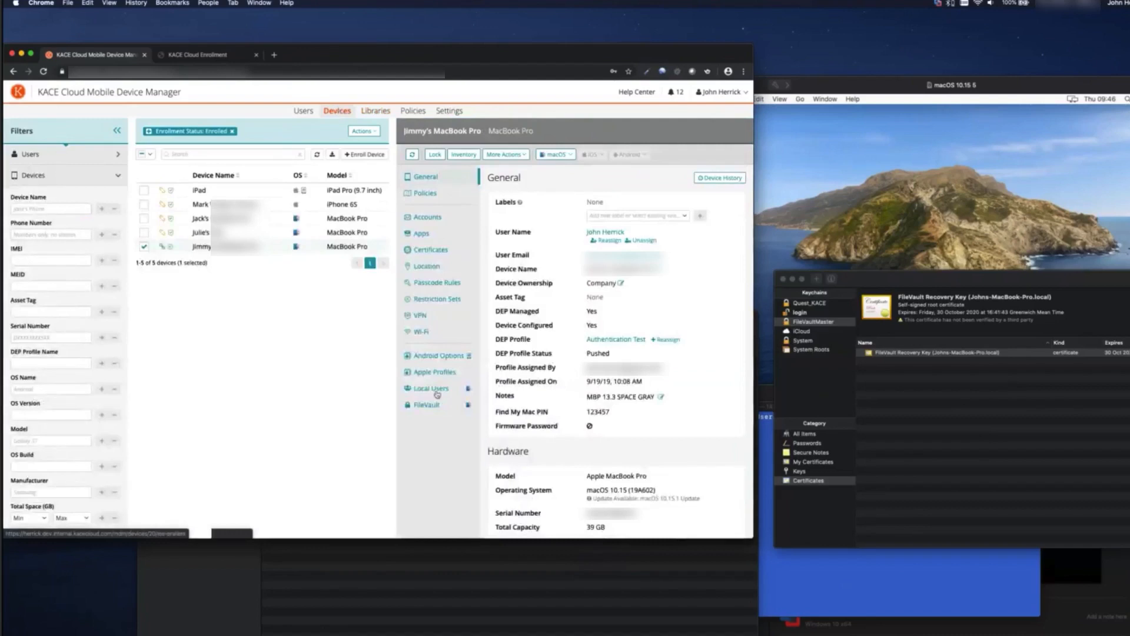
pyautogui.click(430, 409)
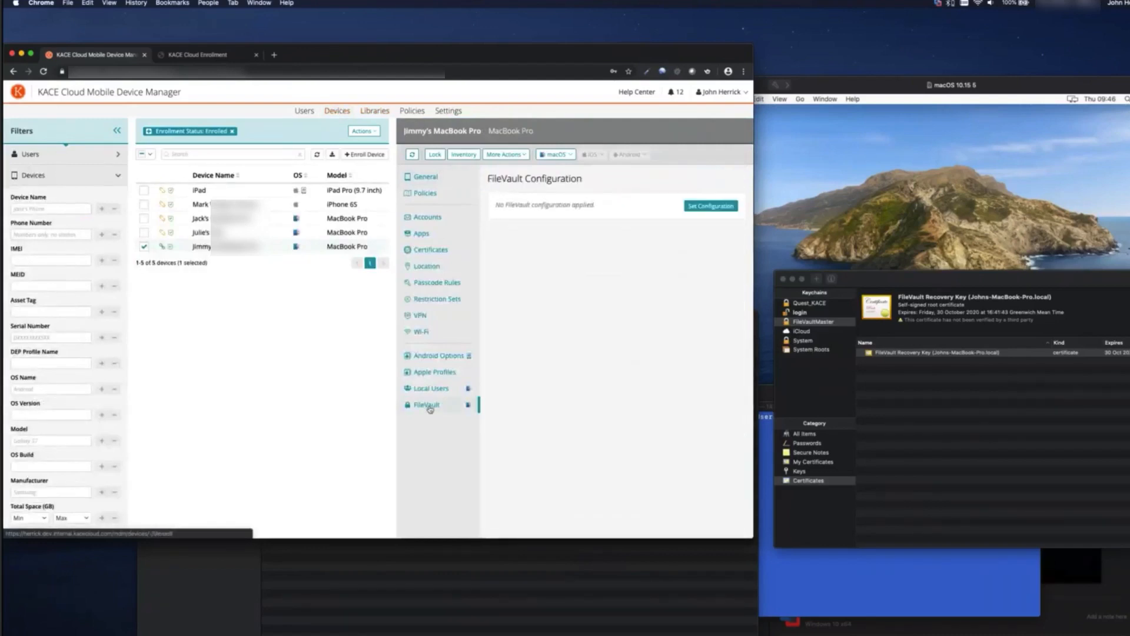
pyautogui.click(712, 206)
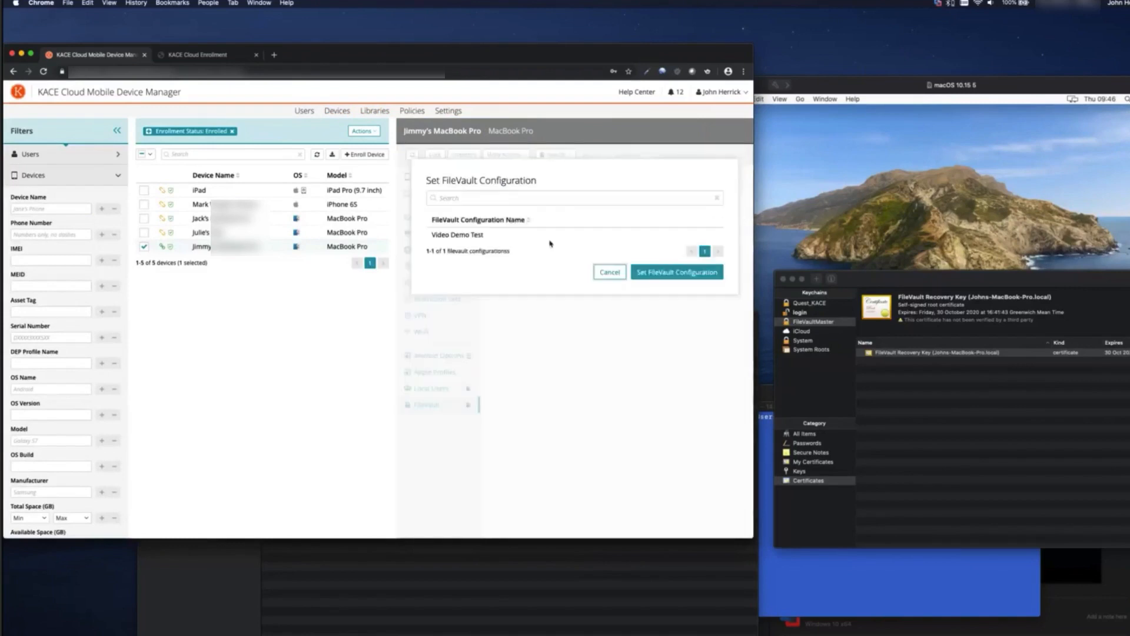
pyautogui.click(539, 235)
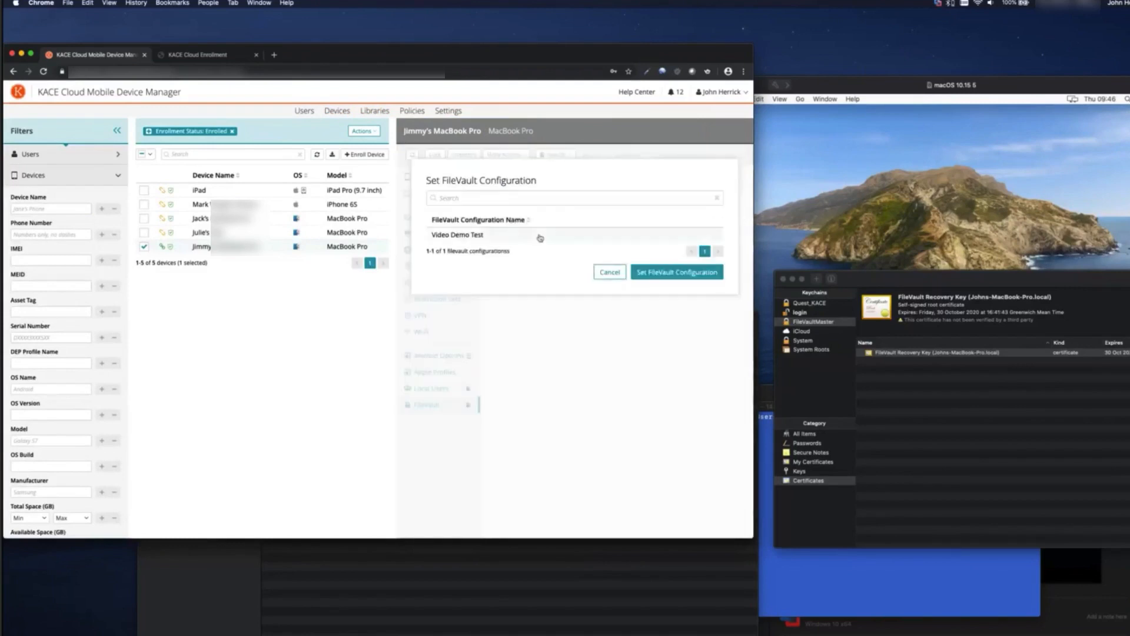
pyautogui.click(664, 273)
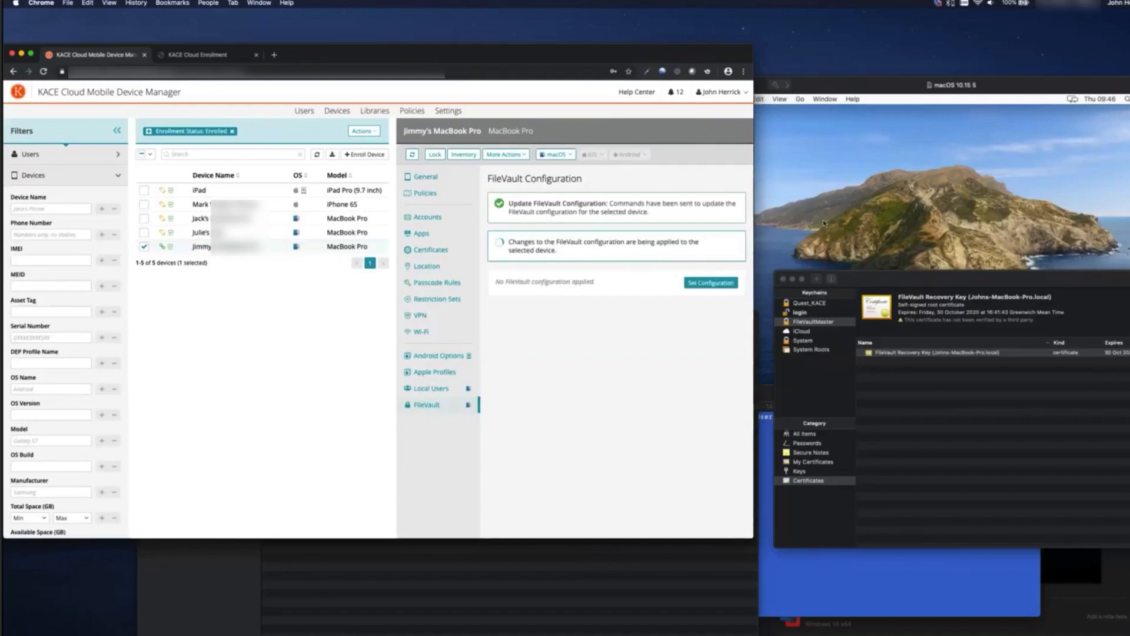
# Switch to the macOS virtual machine in VMware Fusion and unlock it with the account password
pyautogui.click(823, 224)
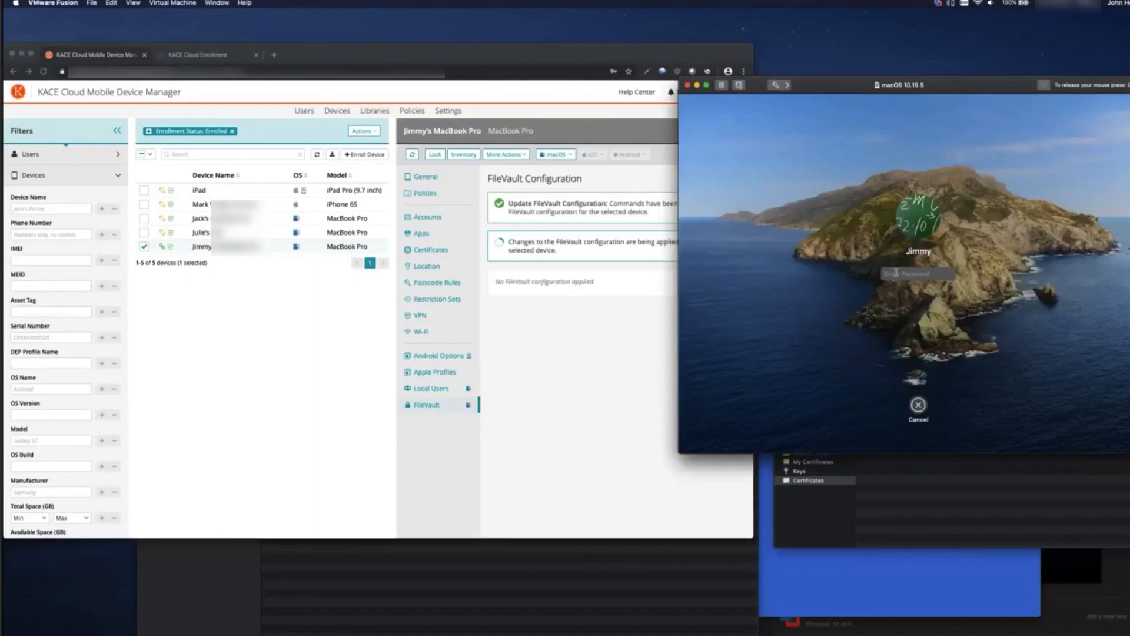
pyautogui.write('••••••')
pyautogui.press('Return')
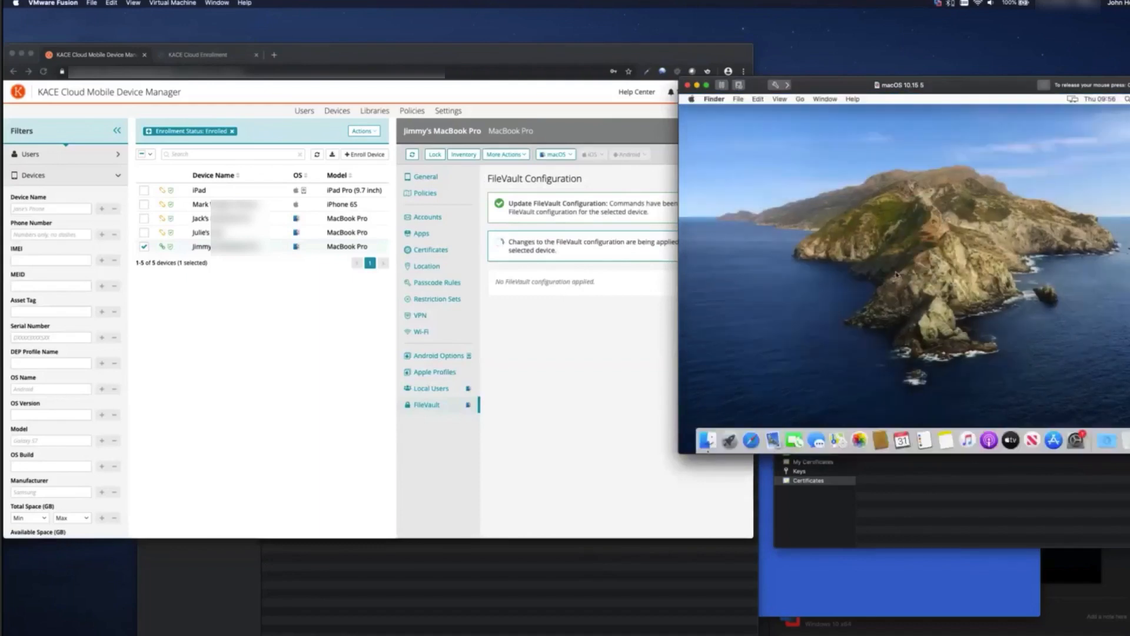
# In the virtual machine's System Preferences, review the certificate and FileVault settings of the KACE Cloud MDM Configuration profile
pyautogui.click(1076, 440)
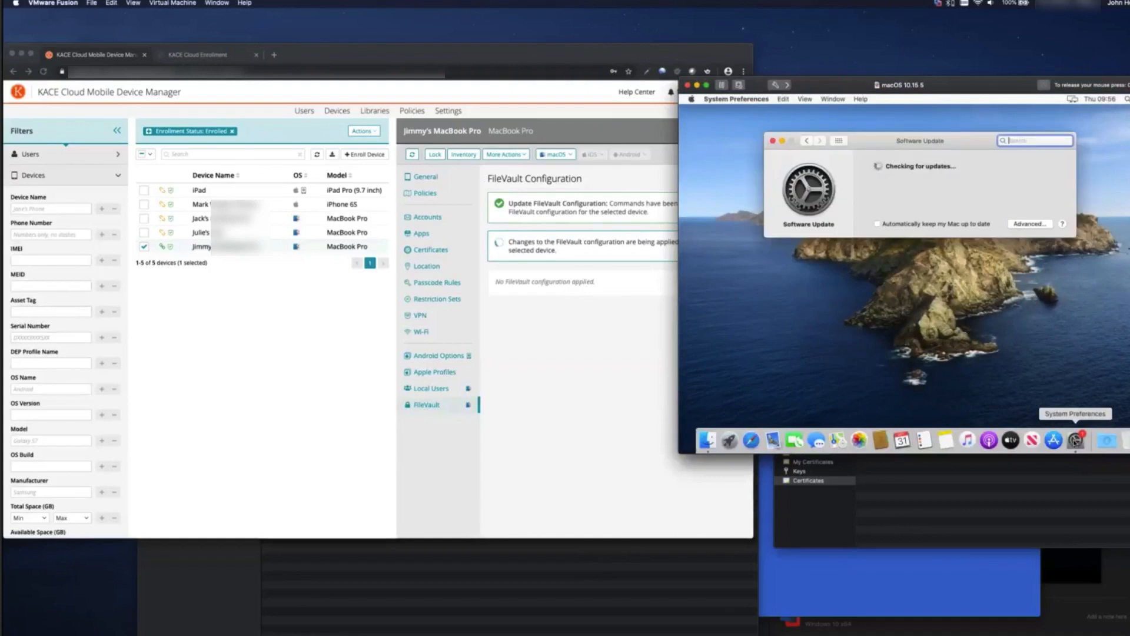
pyautogui.click(808, 141)
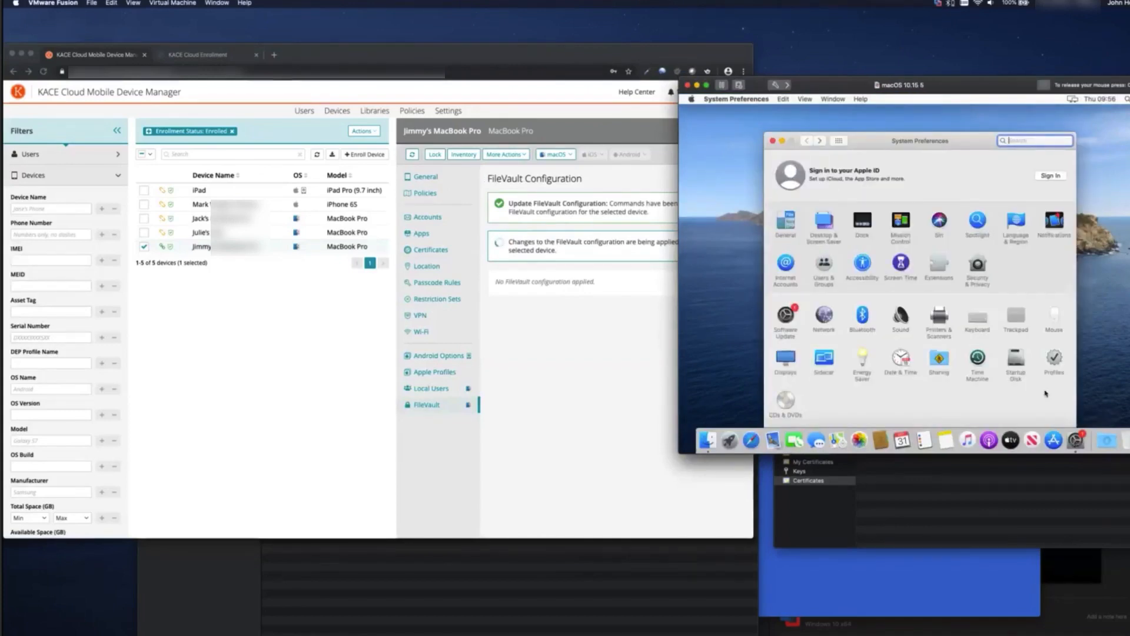
pyautogui.click(1055, 359)
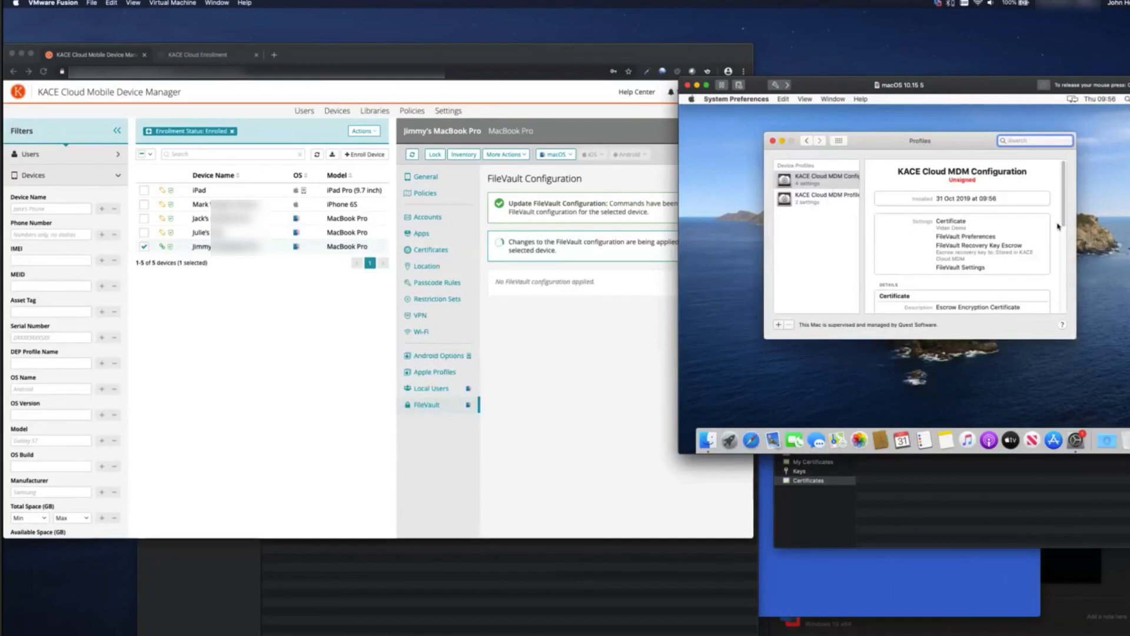
pyautogui.scroll(-2, 1036, 230)
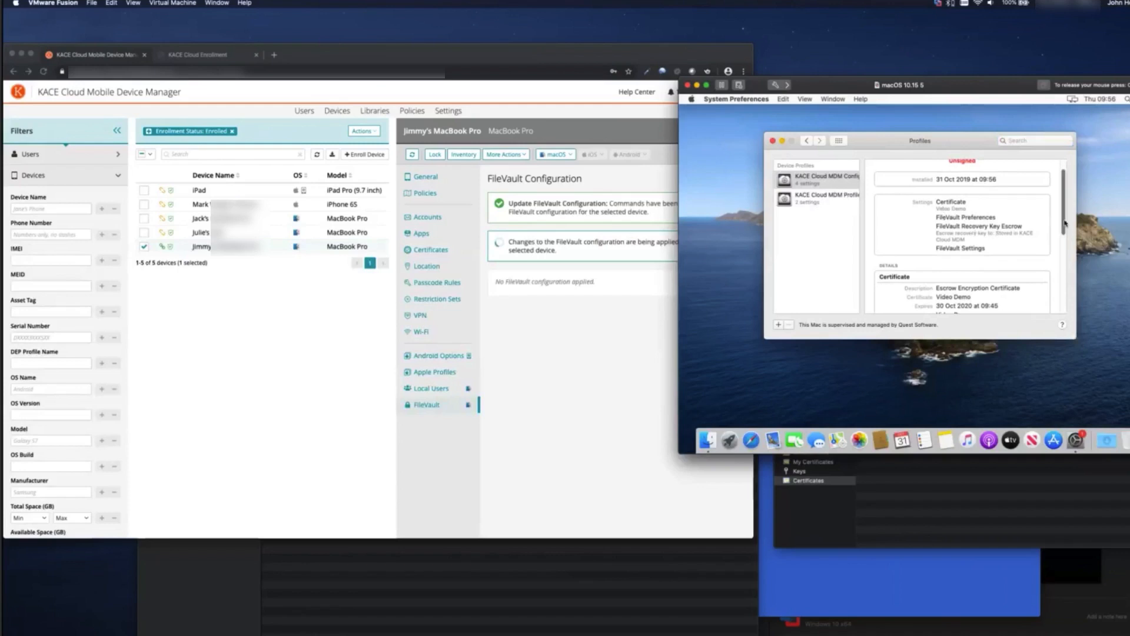
pyautogui.moveTo(1065, 223); pyautogui.dragTo(1069, 255)
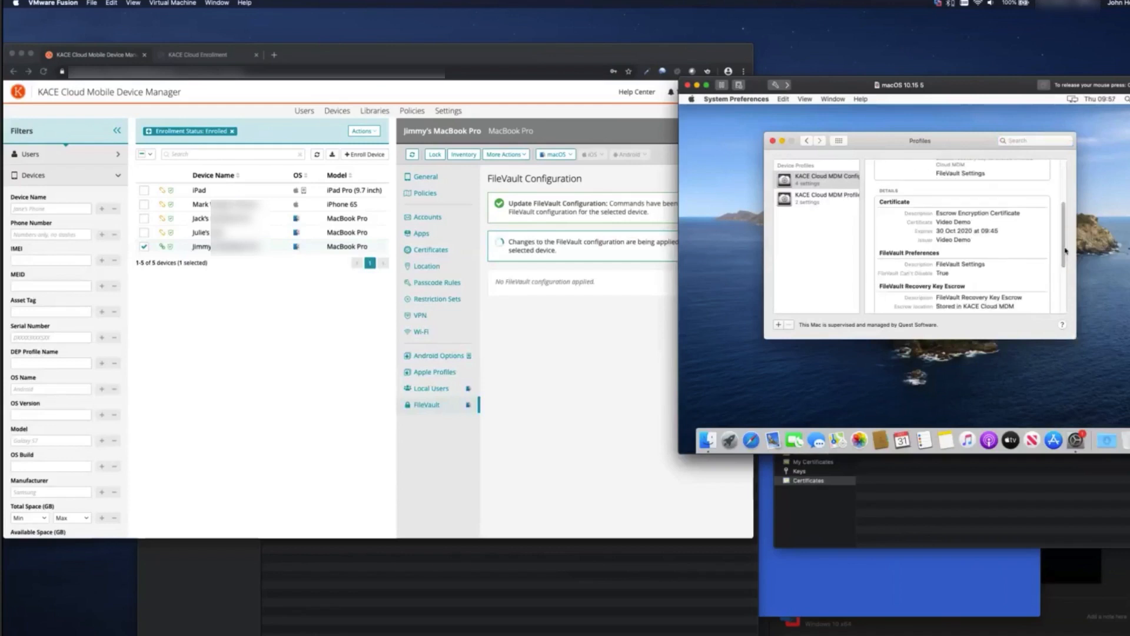
pyautogui.moveTo(1063, 247); pyautogui.dragTo(1073, 306)
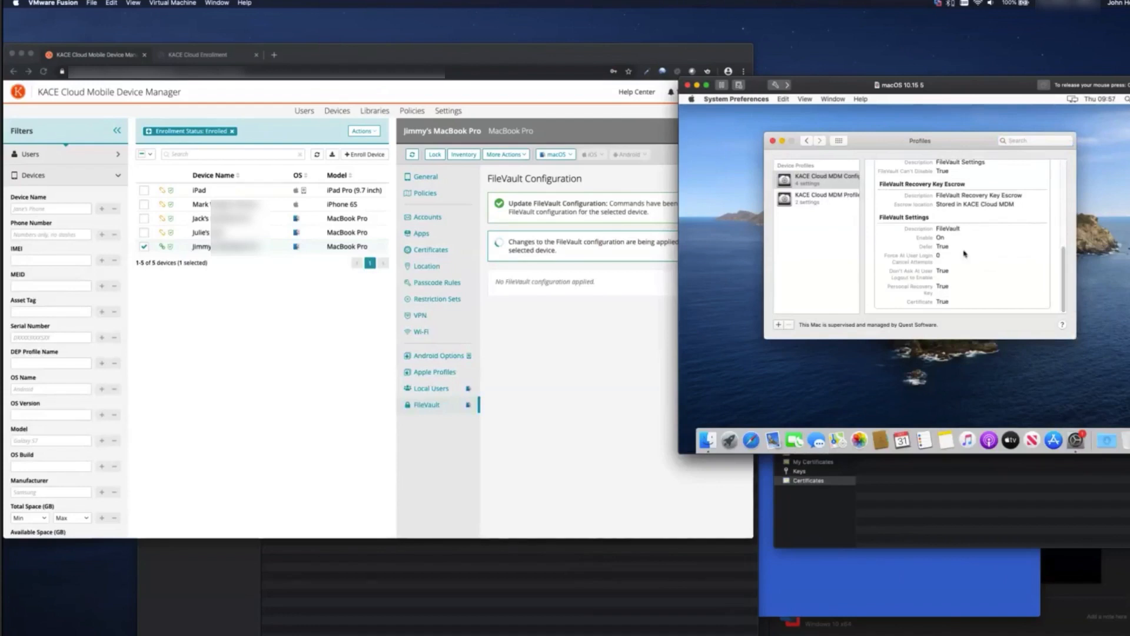
# Log out of the virtual machine's user account and log back in with the account password
pyautogui.click(692, 99)
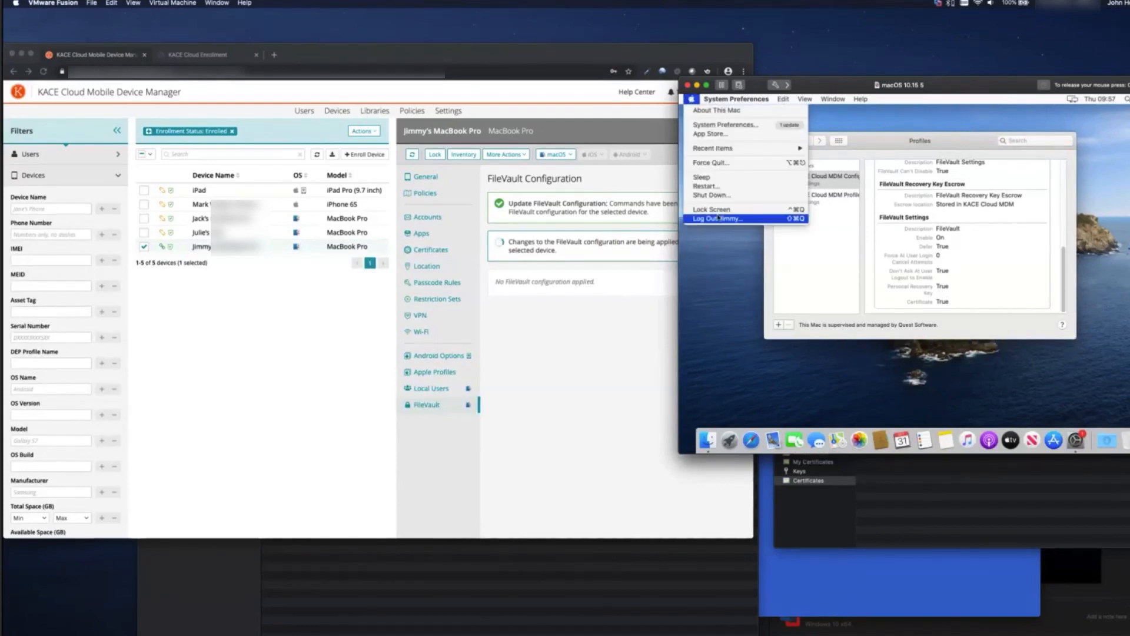
pyautogui.click(719, 219)
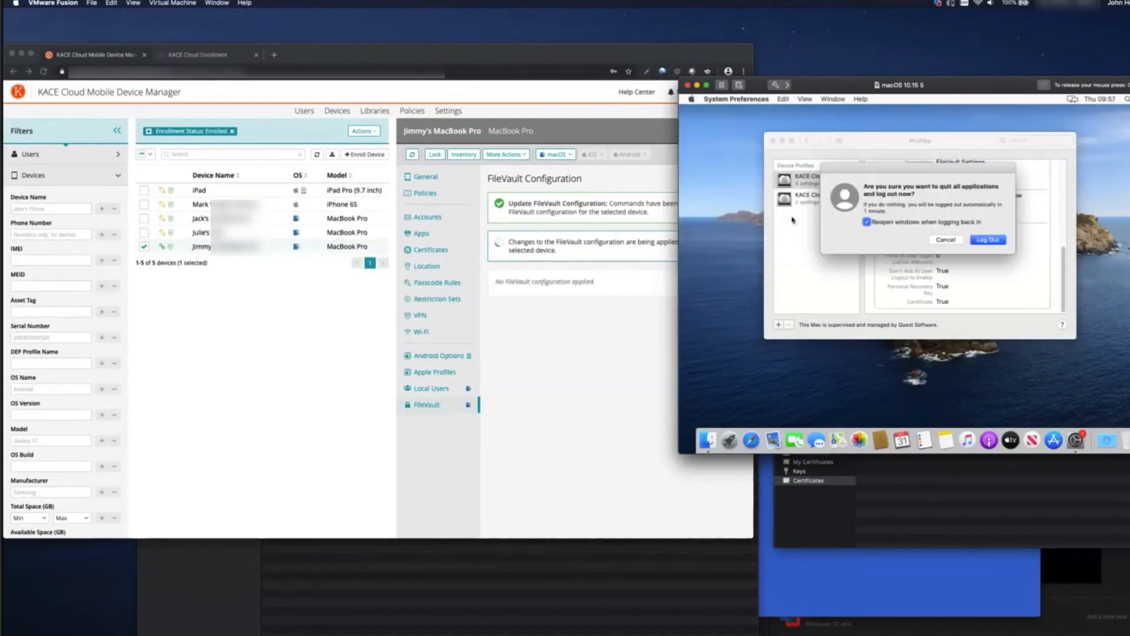
pyautogui.click(991, 240)
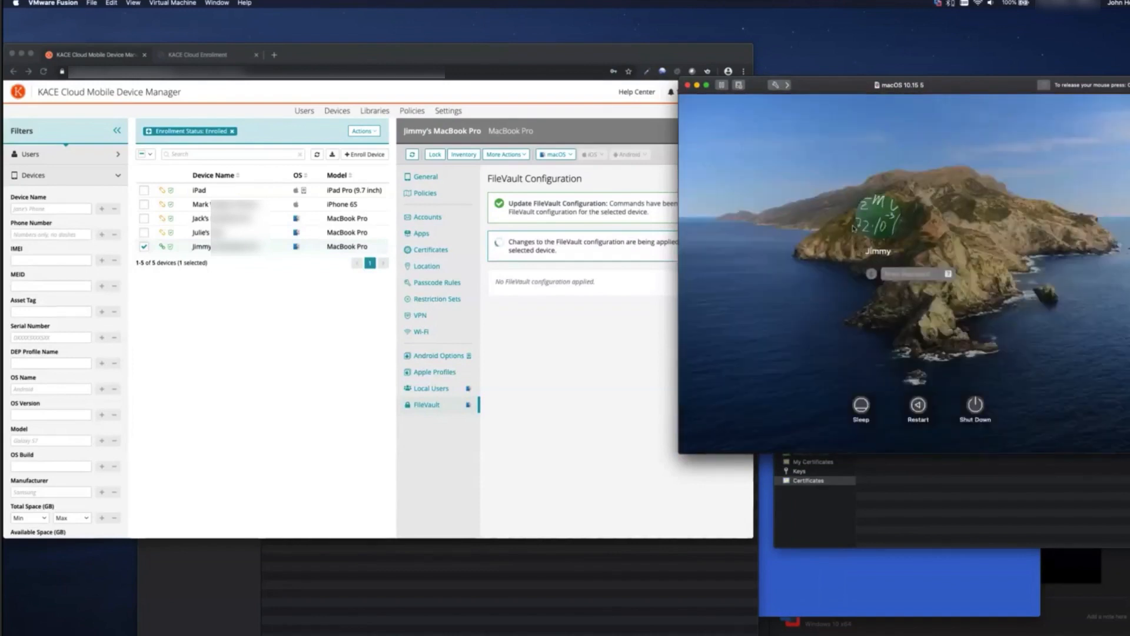
pyautogui.press('Return')
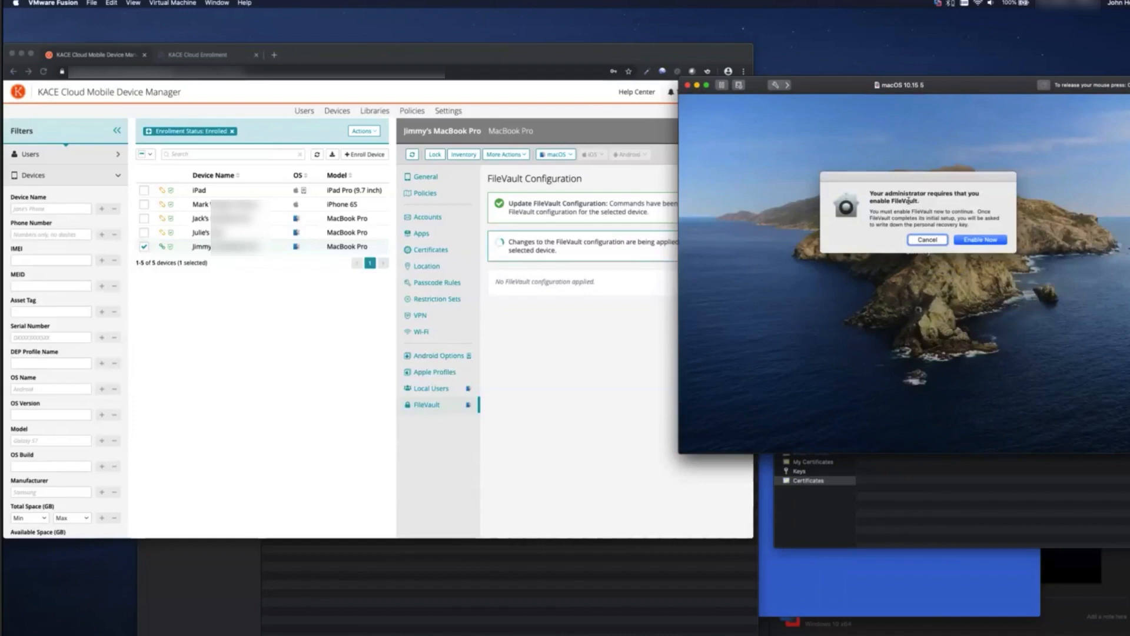
# Decline the FileVault enablement prompt in the virtual machine and log back in with the account password
pyautogui.click(935, 240)
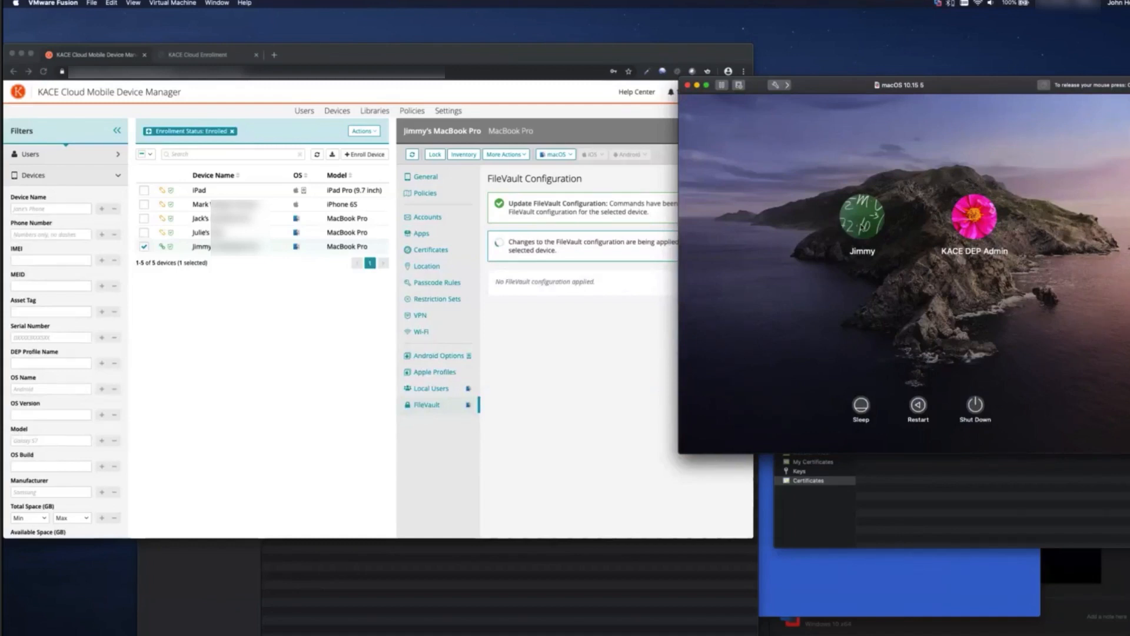
pyautogui.click(864, 225)
pyautogui.write('********')
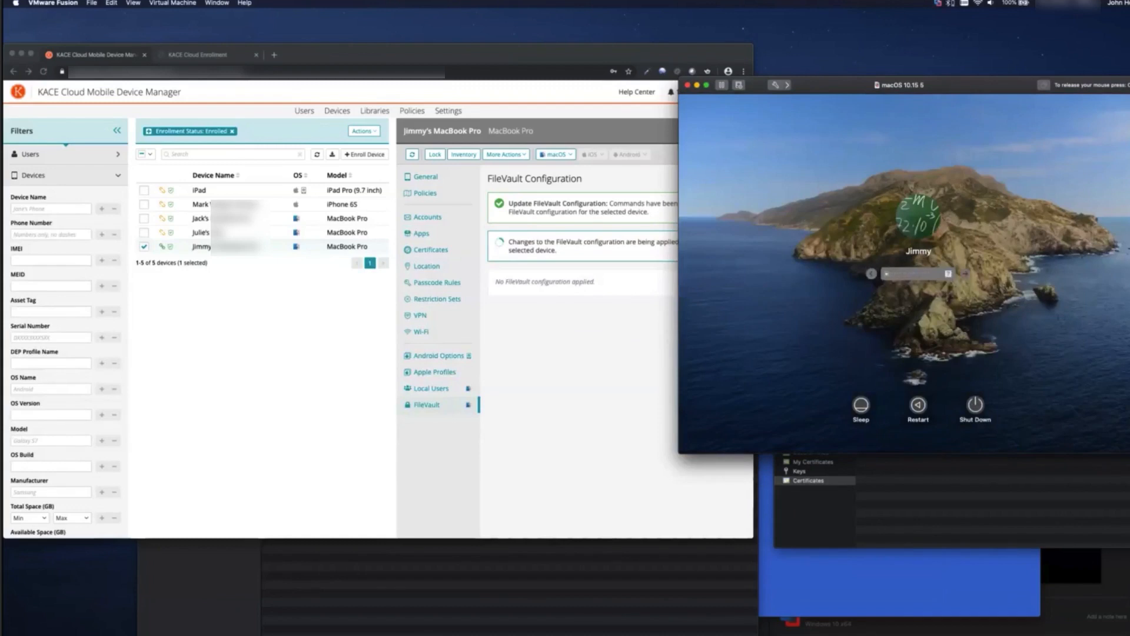
pyautogui.press('Return')
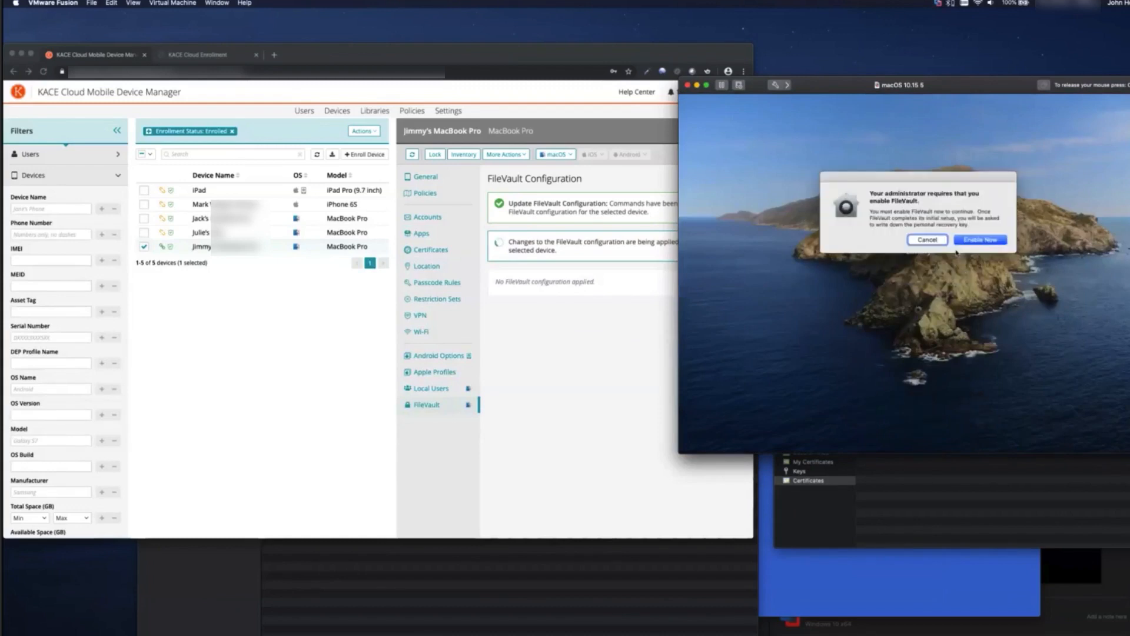
# Enable FileVault at the administrator's prompt, dismiss the setup progress message and continue past the recovery key
pyautogui.click(983, 239)
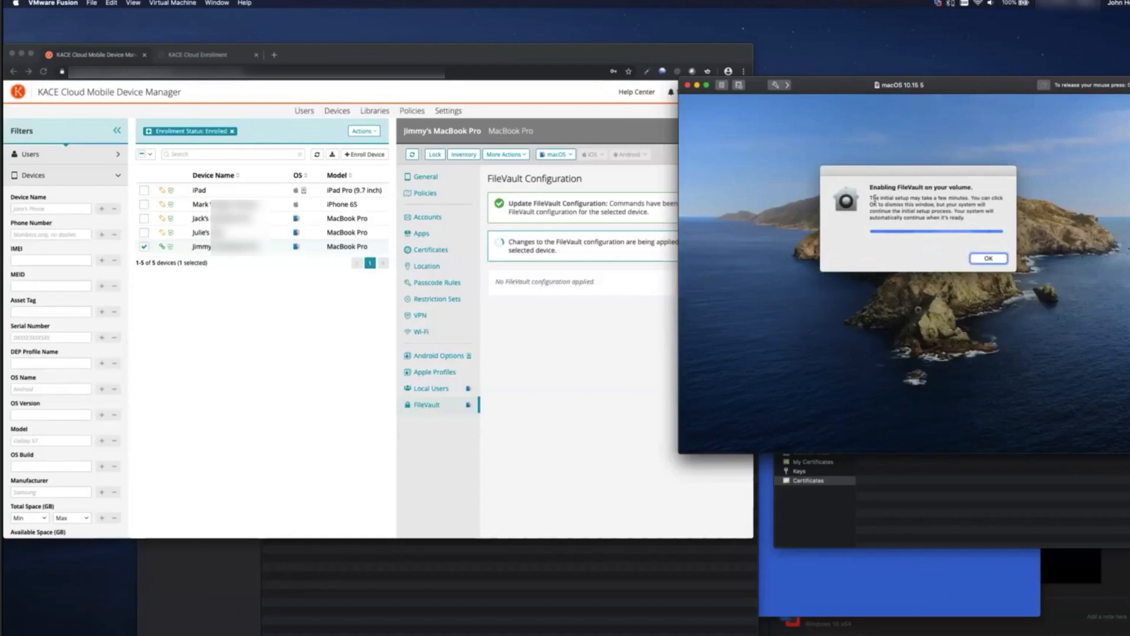
pyautogui.click(989, 258)
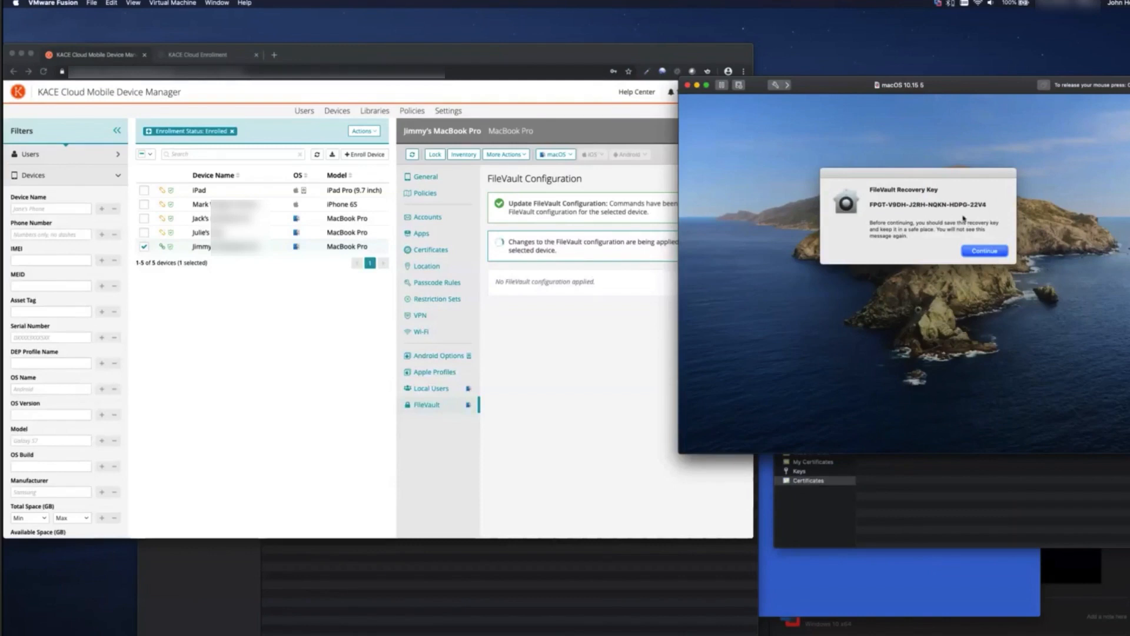
pyautogui.click(986, 251)
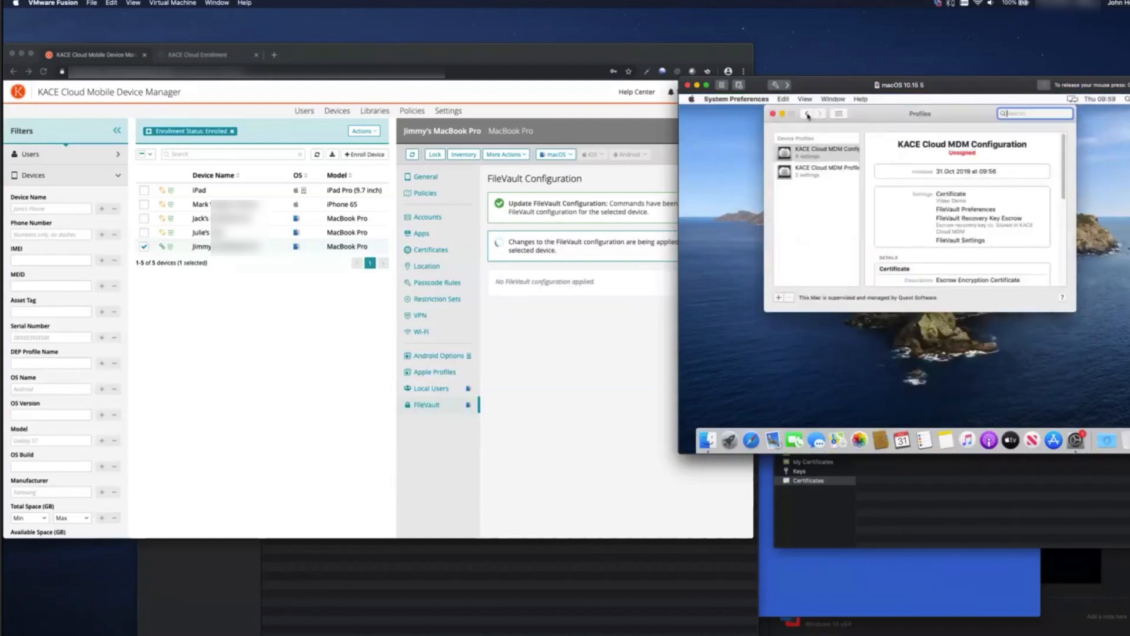
# Open the FileVault settings under Security & Privacy in System Preferences and unlock them with the account password
pyautogui.click(807, 114)
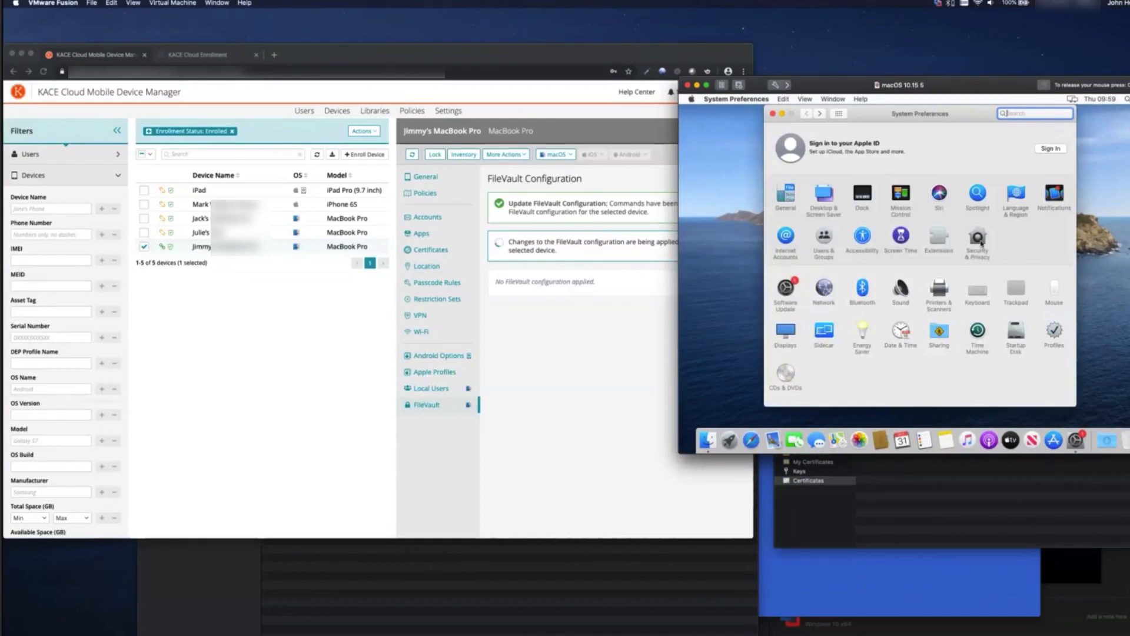
pyautogui.click(980, 242)
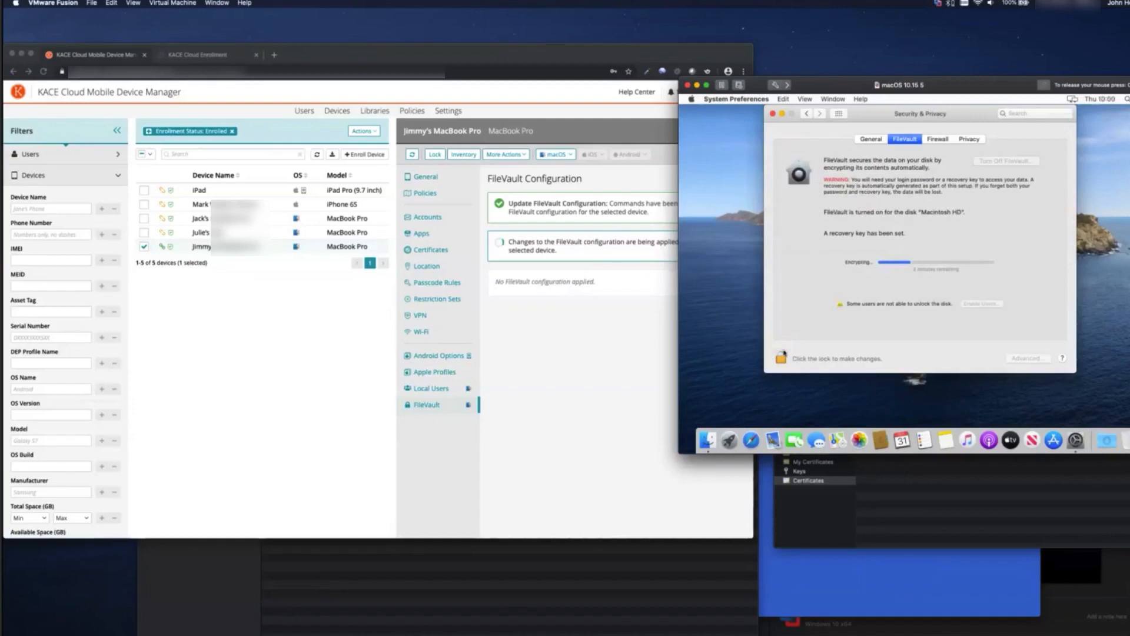
pyautogui.click(779, 361)
pyautogui.write('********')
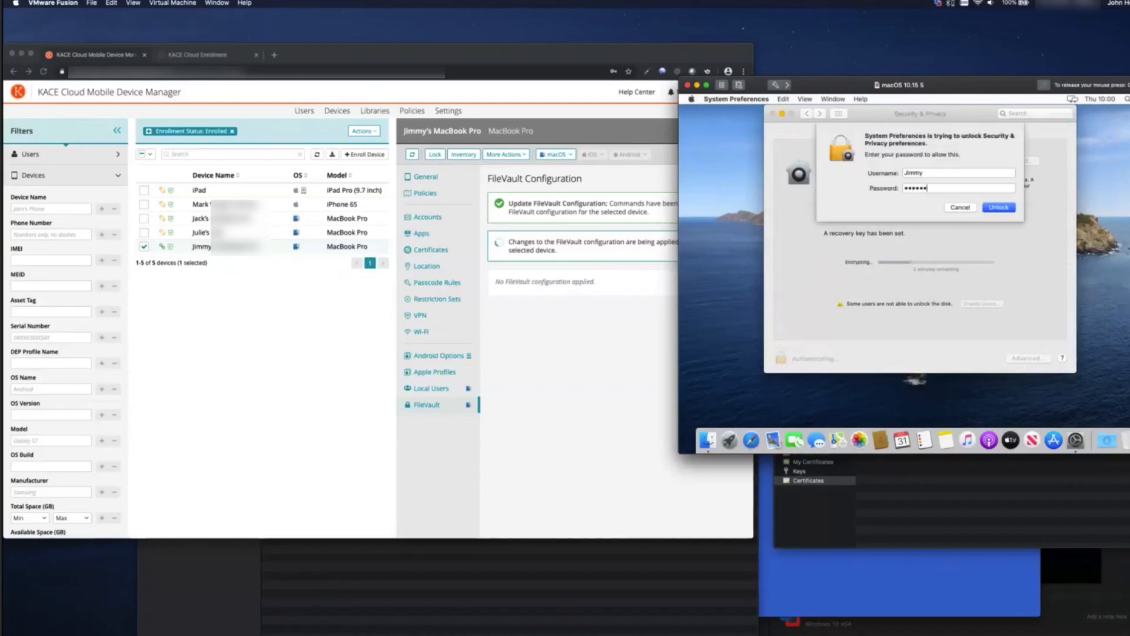
pyautogui.click(999, 207)
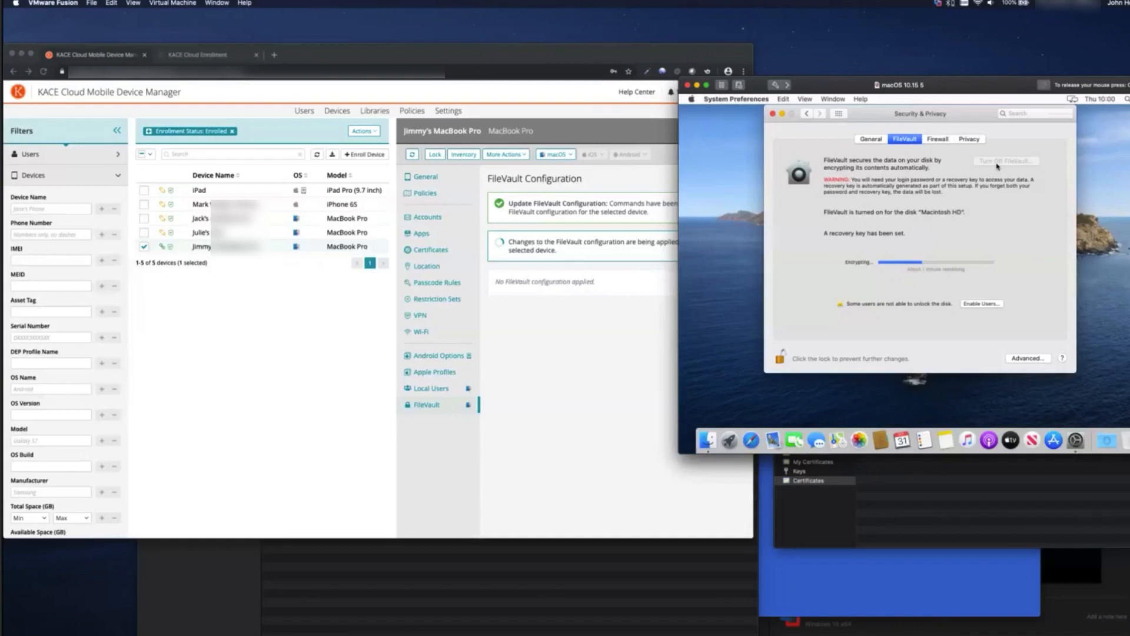
# Switch to KACE Cloud MDM, request new inventory from the MacBook Pro and review its Video Demo Test configuration details
pyautogui.click(595, 268)
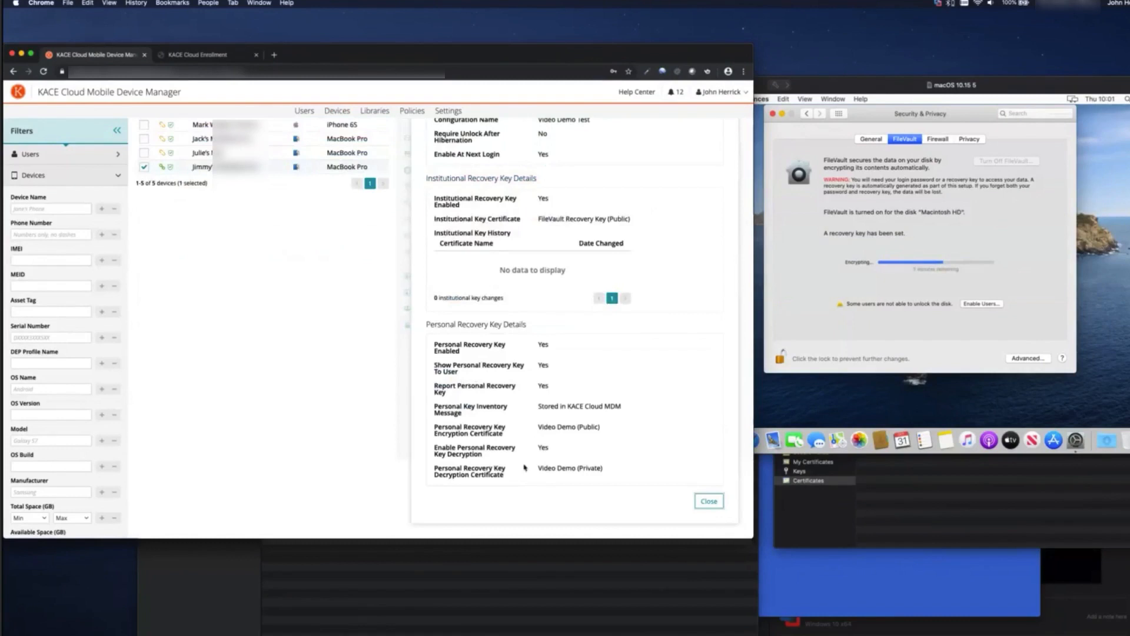
pyautogui.click(713, 506)
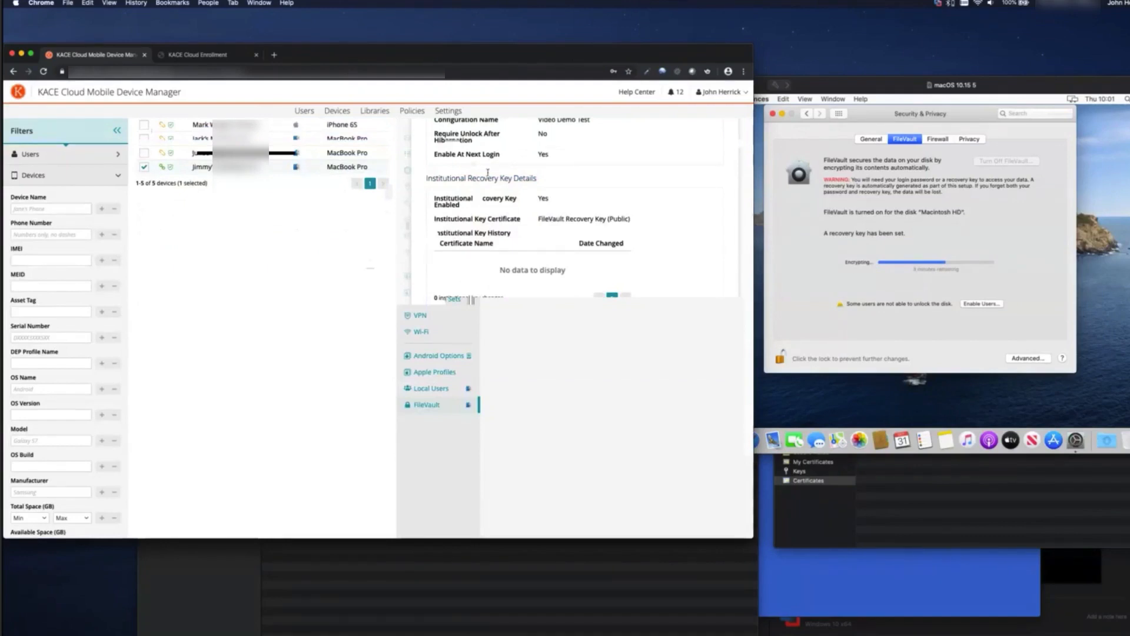
pyautogui.click(703, 232)
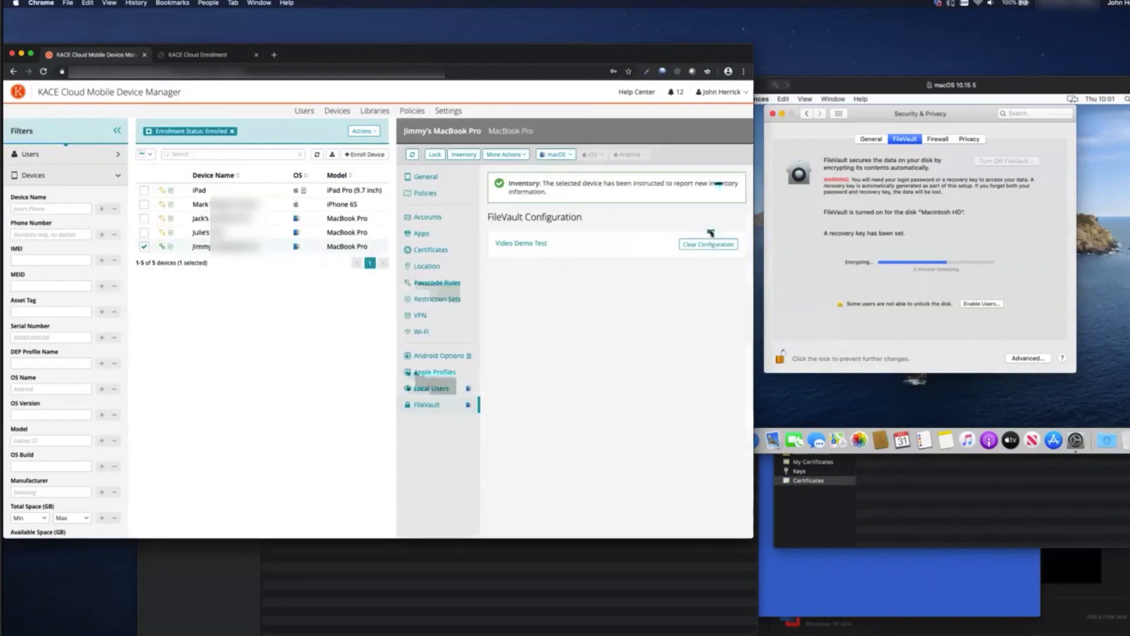
# Check the notifications and refresh the MacBook Pro's general details to examine the FileVault entries in the Security section
pyautogui.click(415, 178)
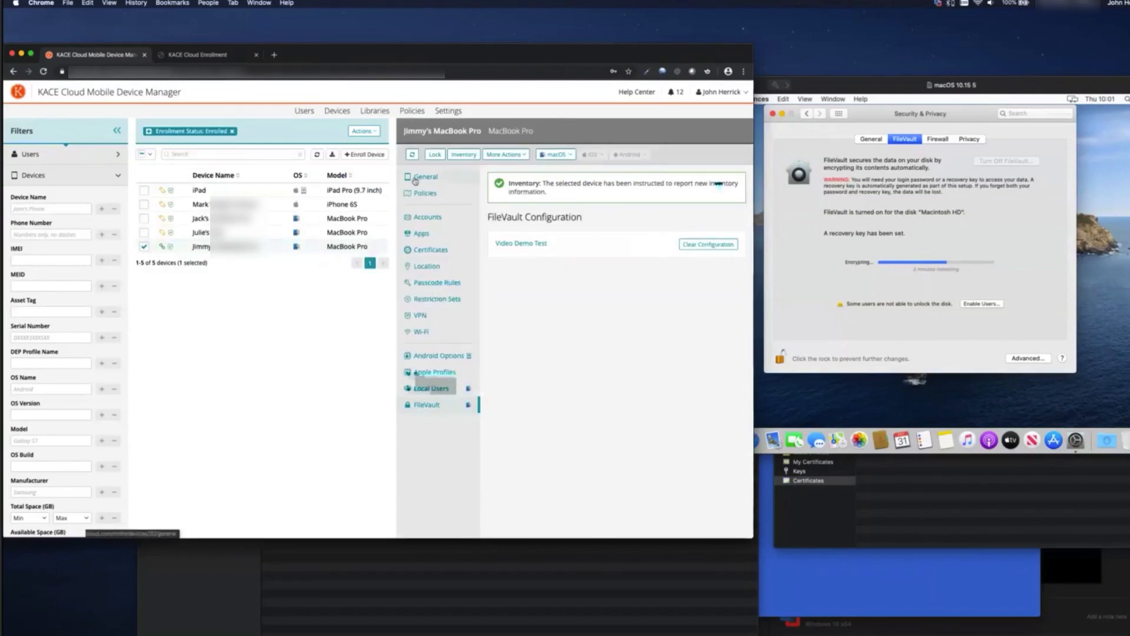
pyautogui.scroll(-5, 599, 313)
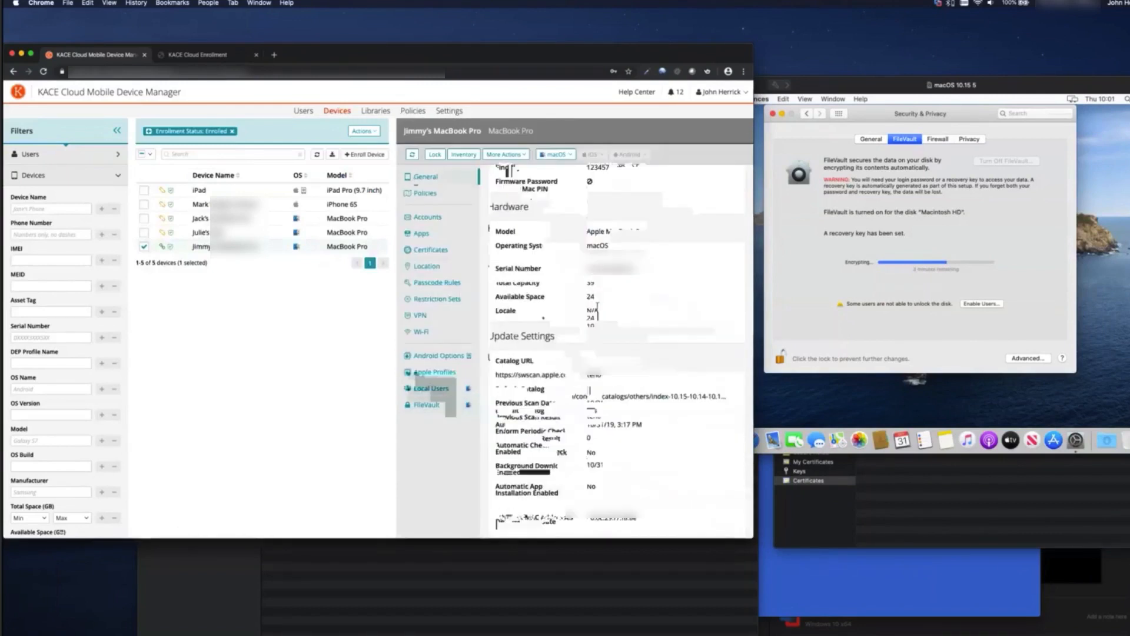
pyautogui.scroll(-5, 597, 308)
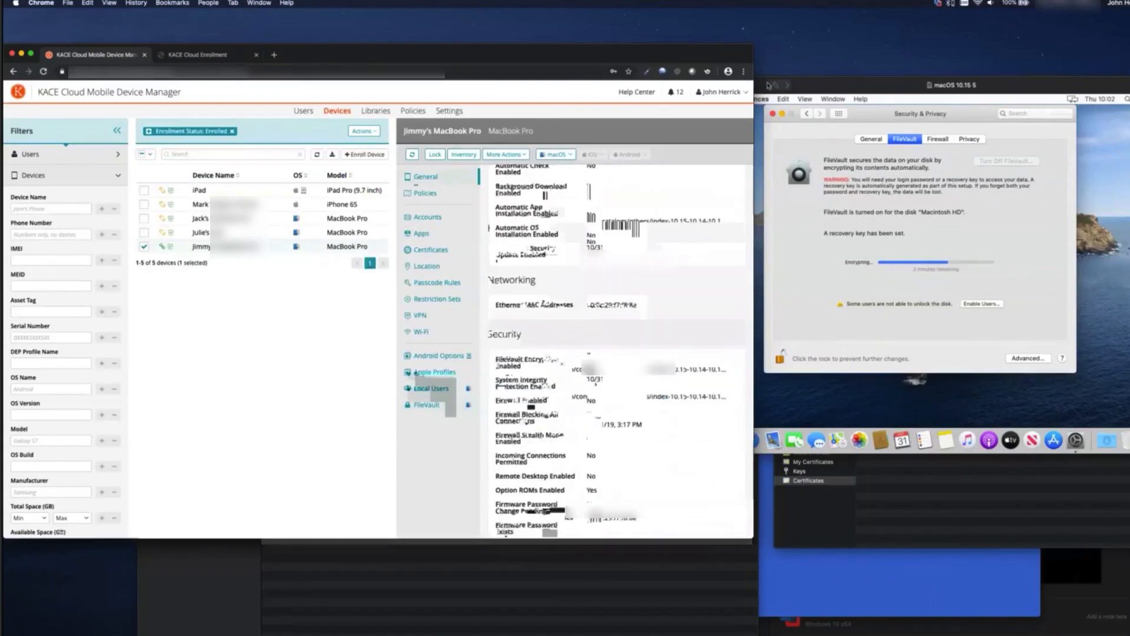
pyautogui.click(687, 92)
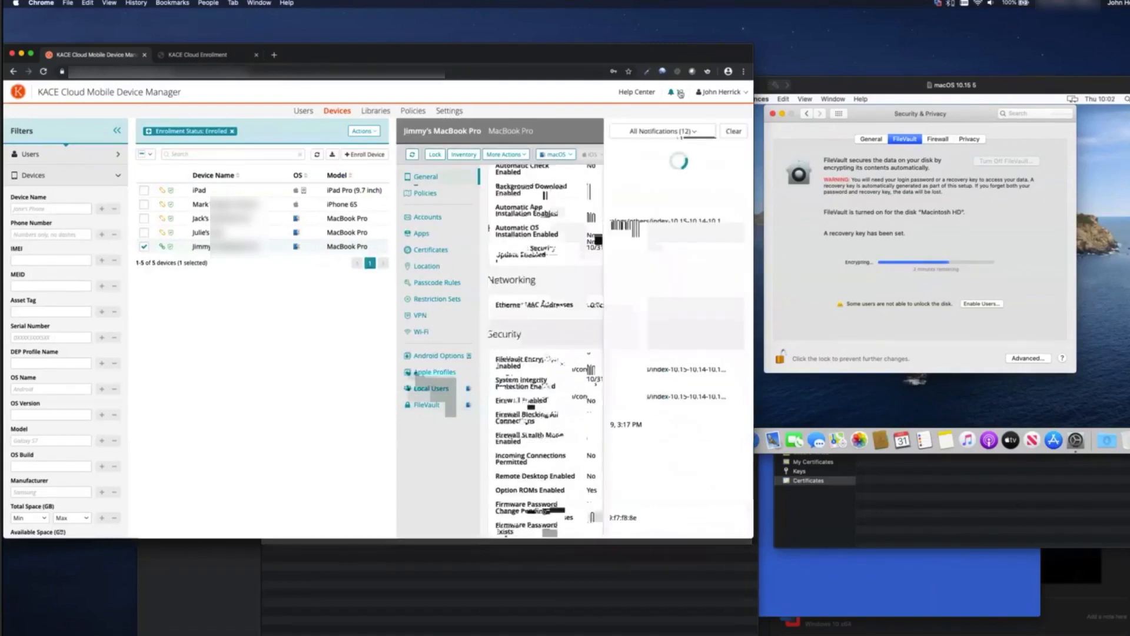
pyautogui.click(413, 155)
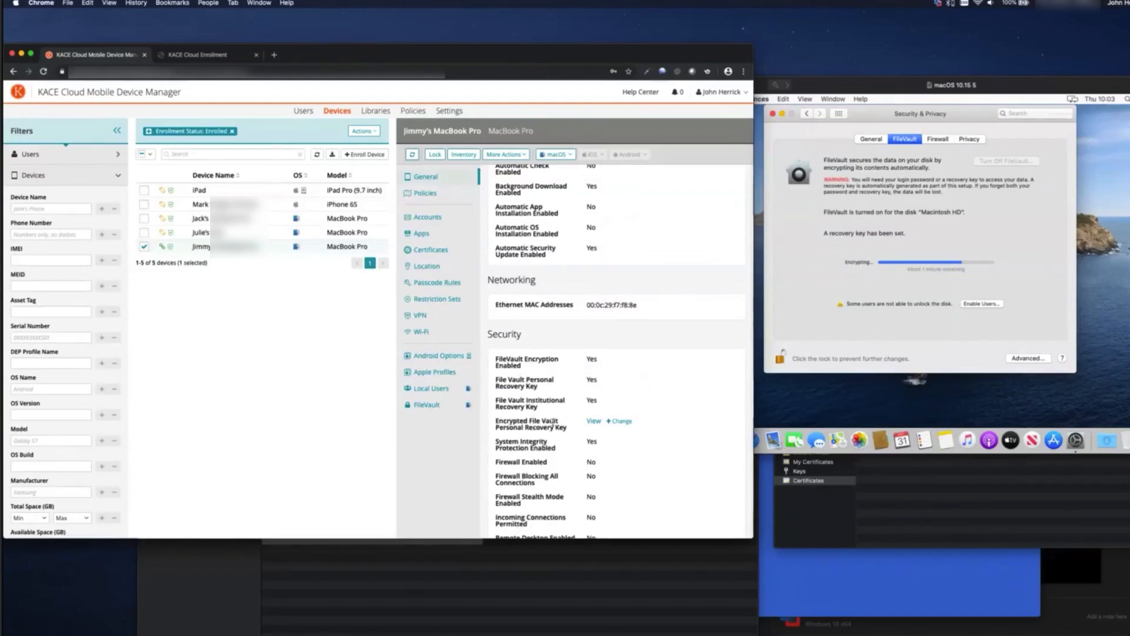
# View the MacBook Pro's encrypted FileVault personal recovery key, decrypt it and close the key dialog
pyautogui.click(593, 421)
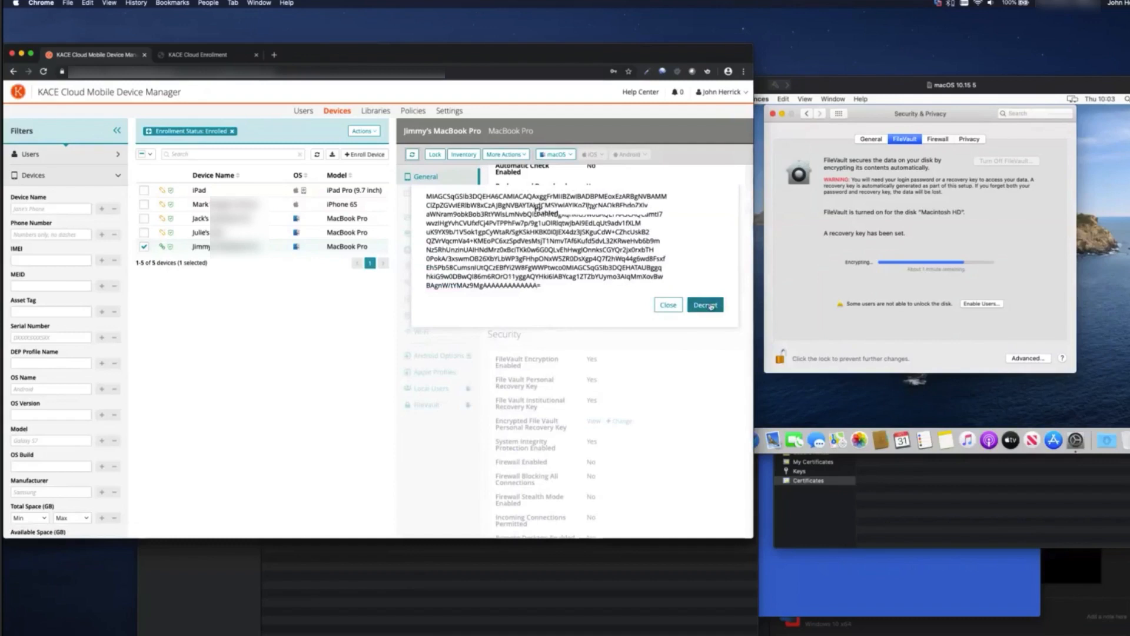
pyautogui.click(712, 306)
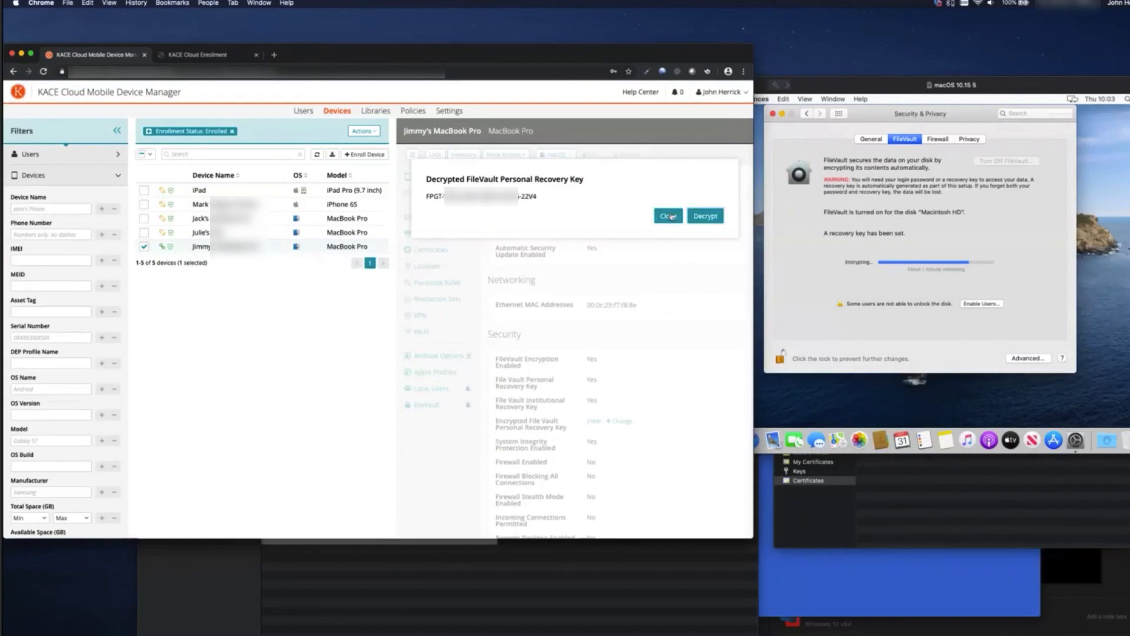
pyautogui.click(672, 217)
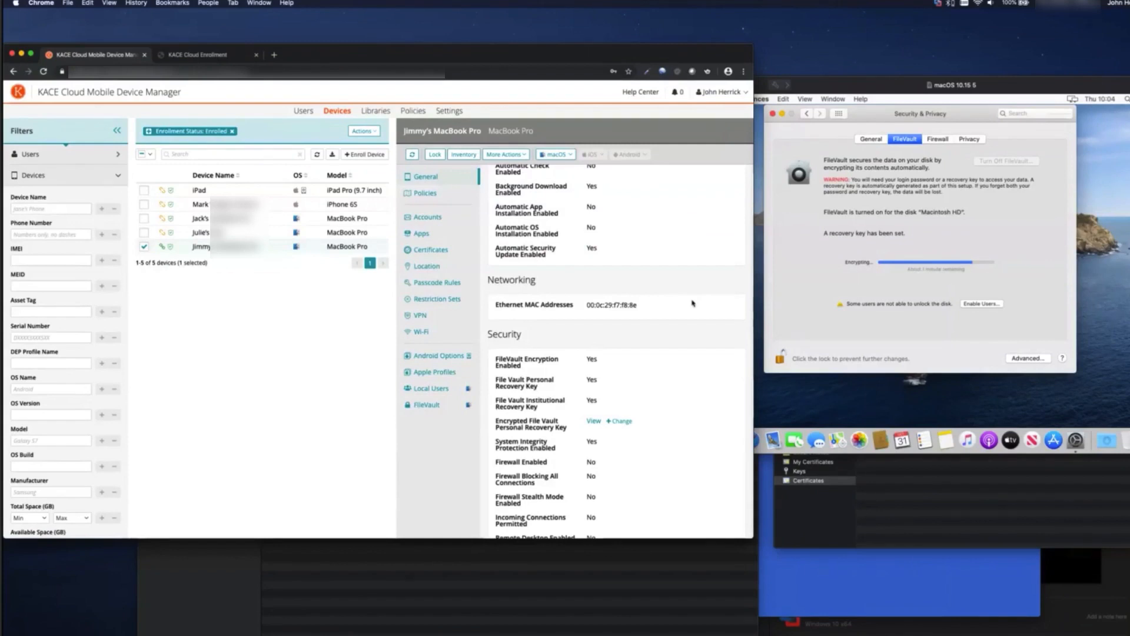
# Look through the Mac Policy and the FileVault configuration library, and switch back to the macOS virtual machine
pyautogui.click(414, 111)
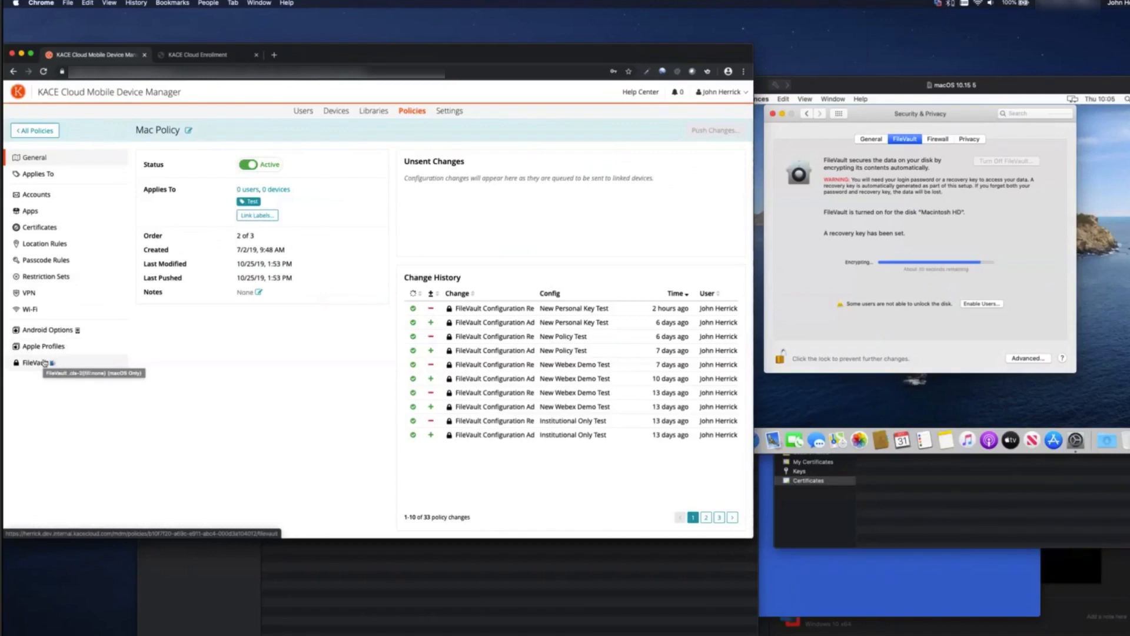
pyautogui.click(823, 292)
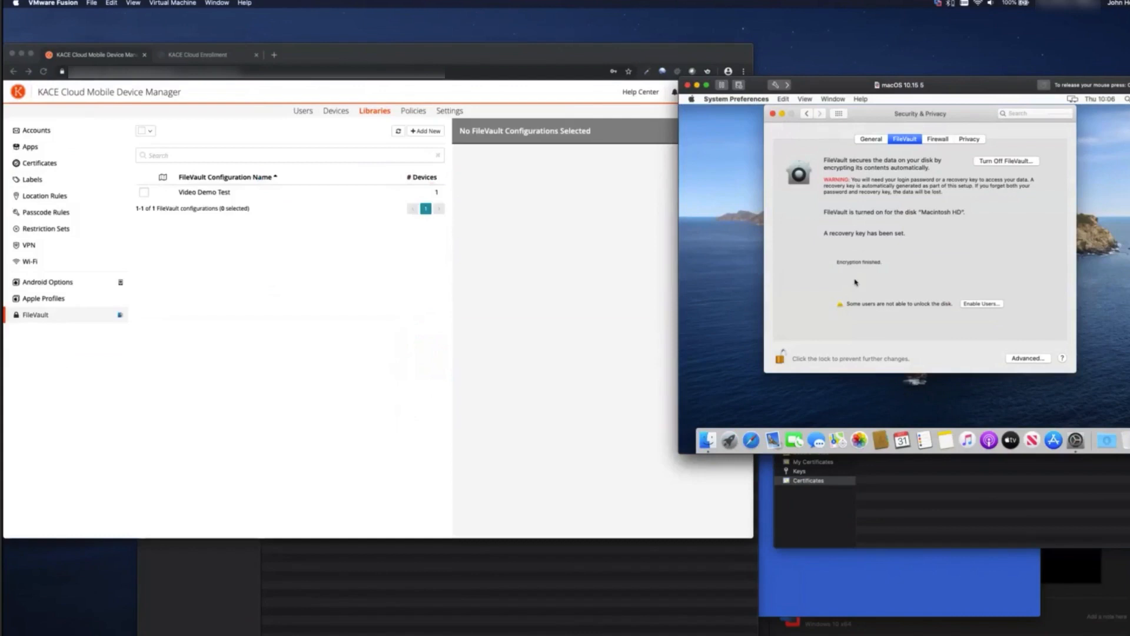
# Restart the virtual machine and unlock it at startup with the account password
pyautogui.click(691, 99)
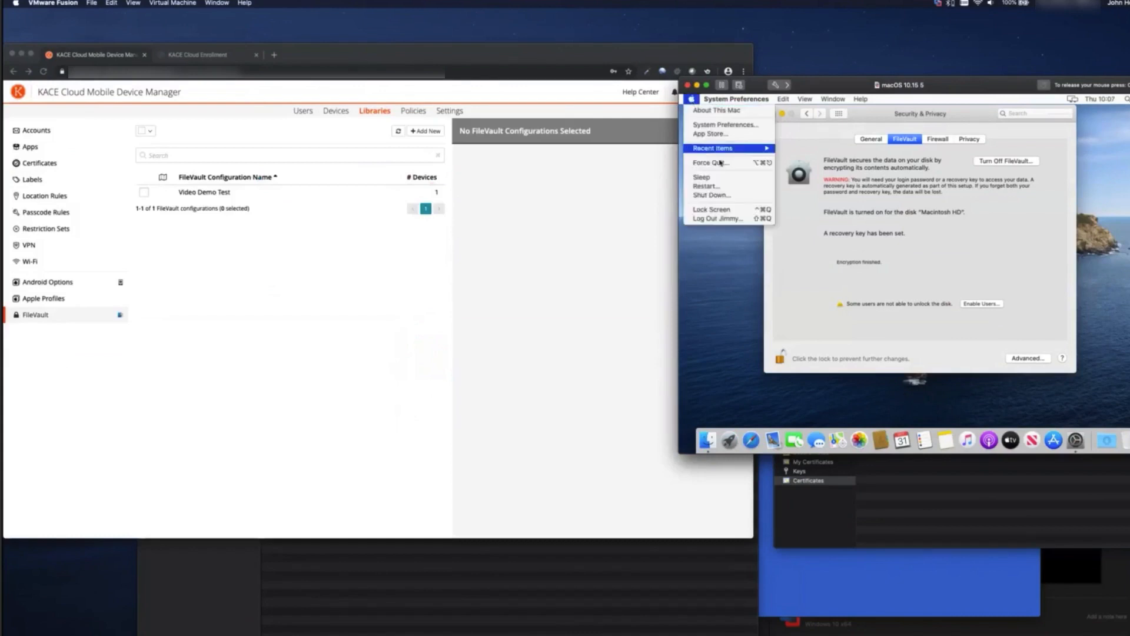
pyautogui.click(730, 187)
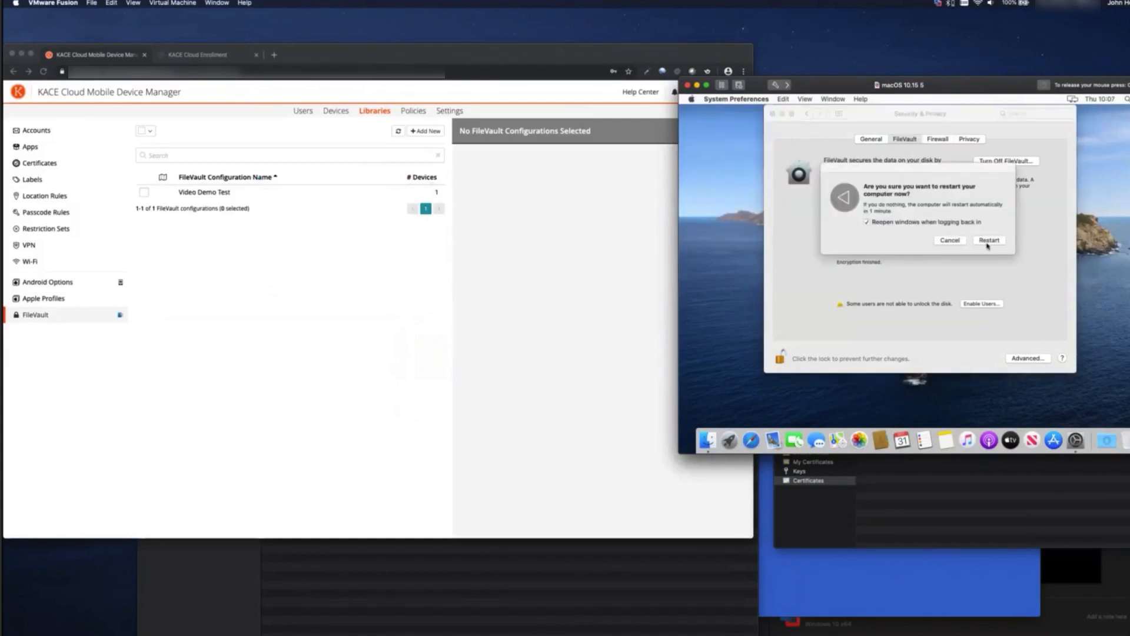
pyautogui.click(993, 240)
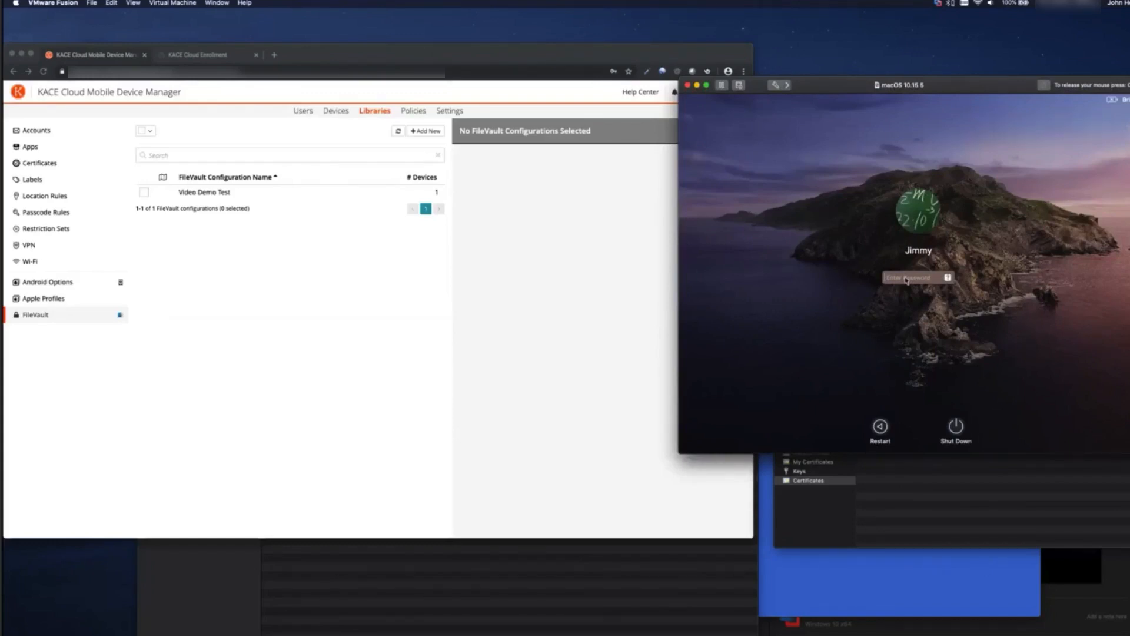
pyautogui.write('••••••••')
pyautogui.press('Return')
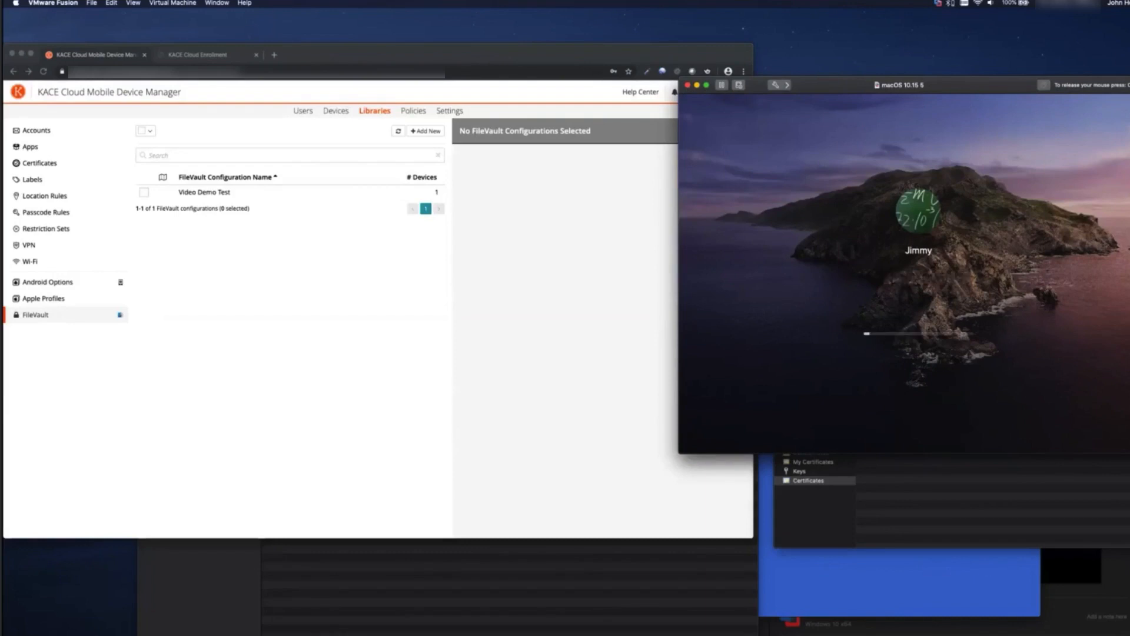